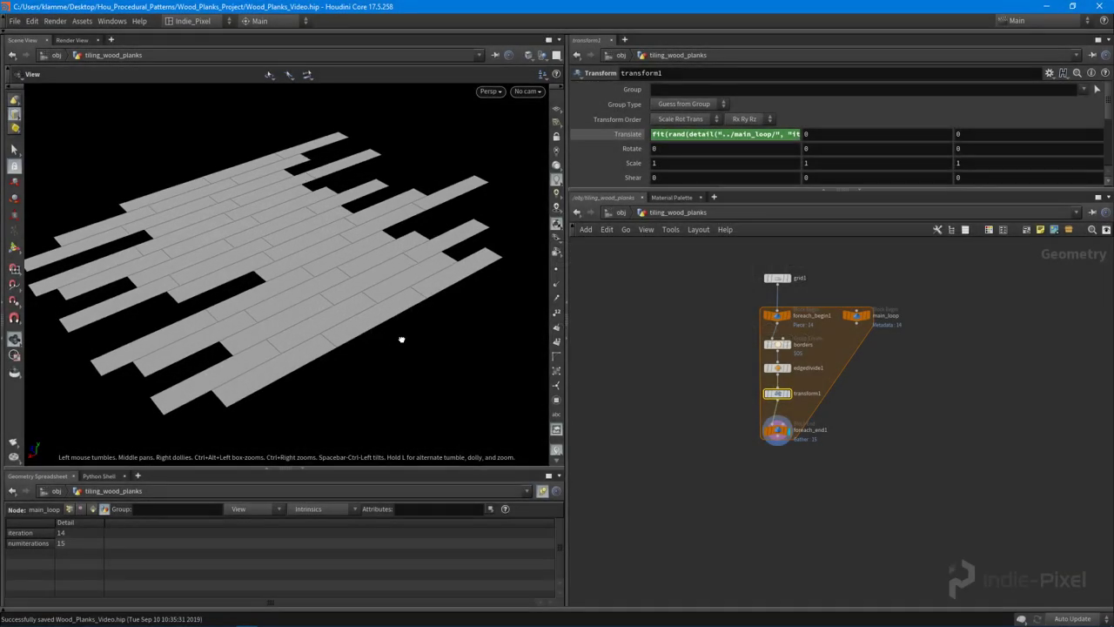
Move the foreach_end1 node down to leave room for more nodes below transform1.
scroll(436, 337, up, 5)
drag(476, 335, 288, 368)
right_drag(288, 368, 331, 336)
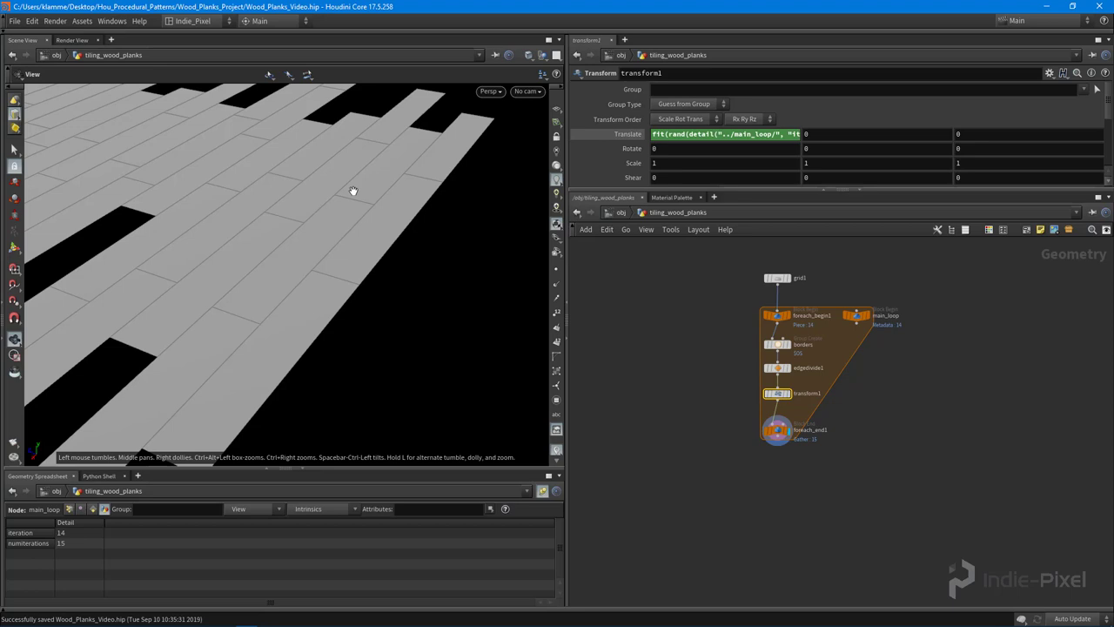
middle_drag(683, 463, 655, 425)
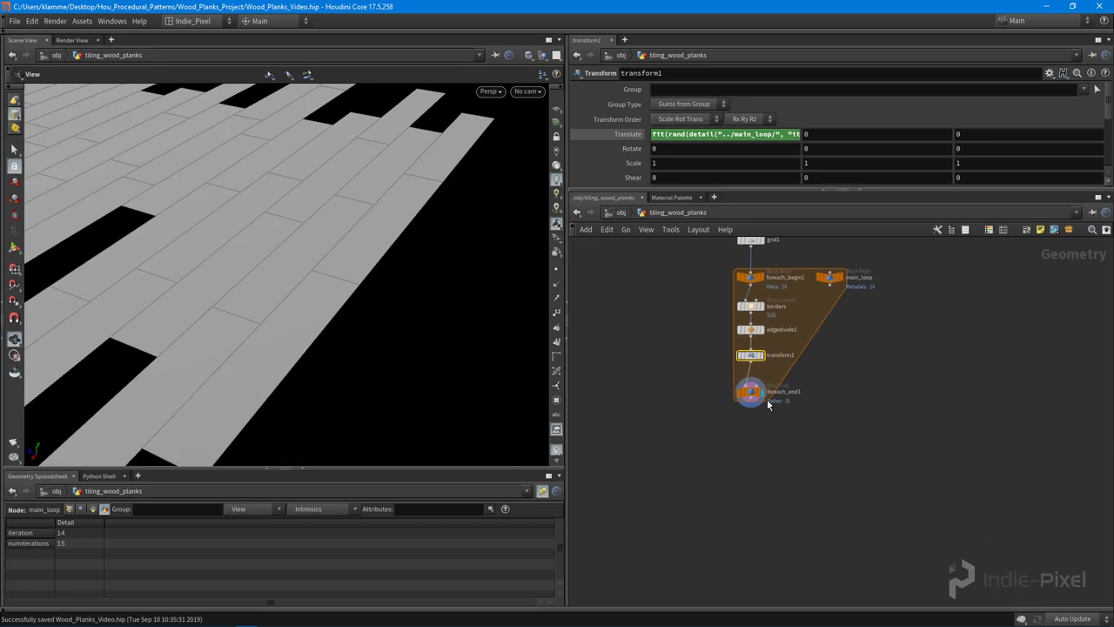
scroll(751, 417, up, 3)
middle_drag(755, 427, 753, 398)
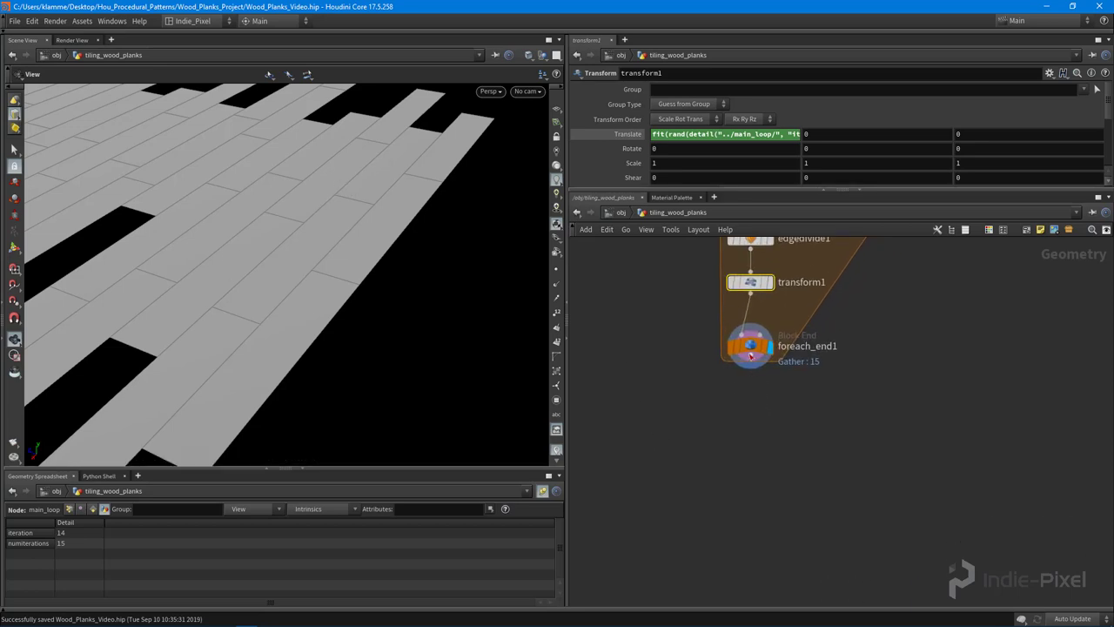
drag(750, 347, 754, 522)
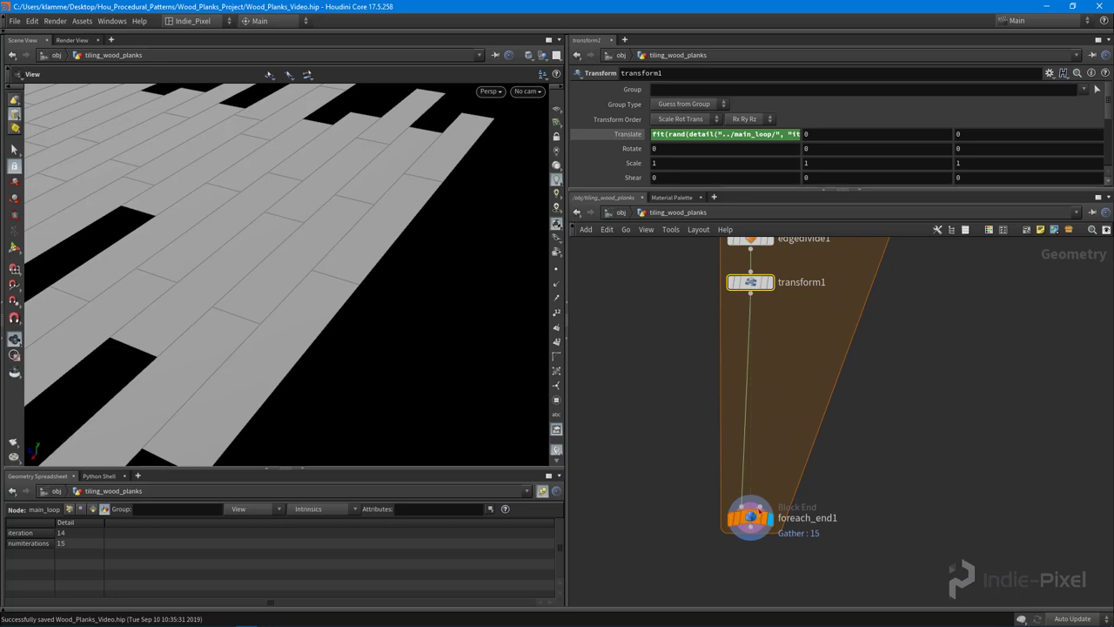
scroll(800, 400, down, 3)
middle_drag(800, 369, 778, 395)
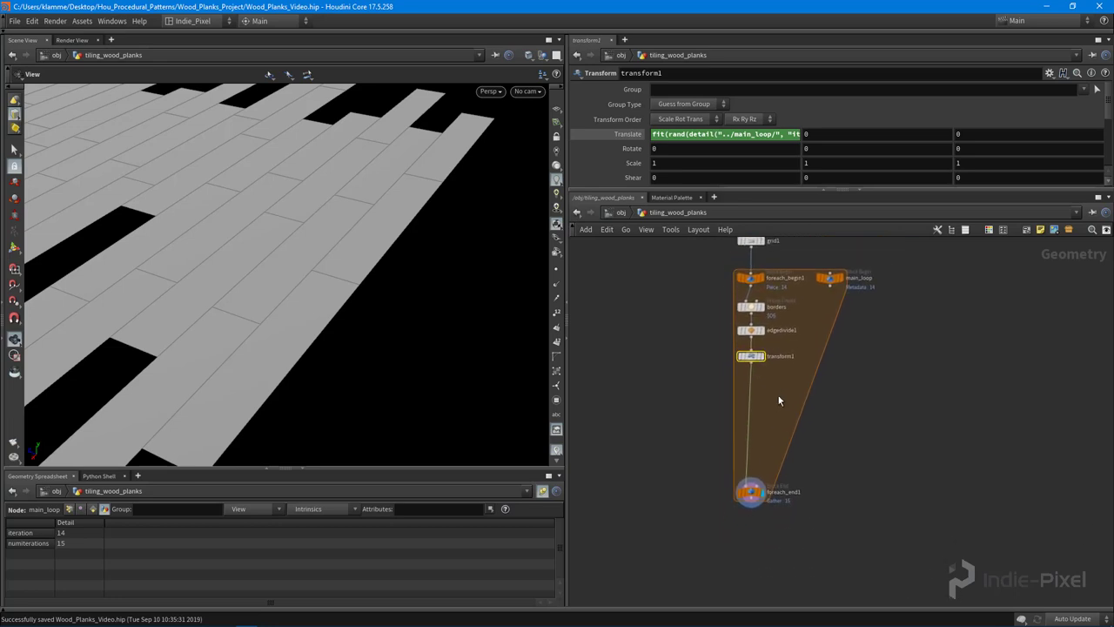
Display the output of transform1 and frame the single row of planks.
scroll(777, 396, up, 2)
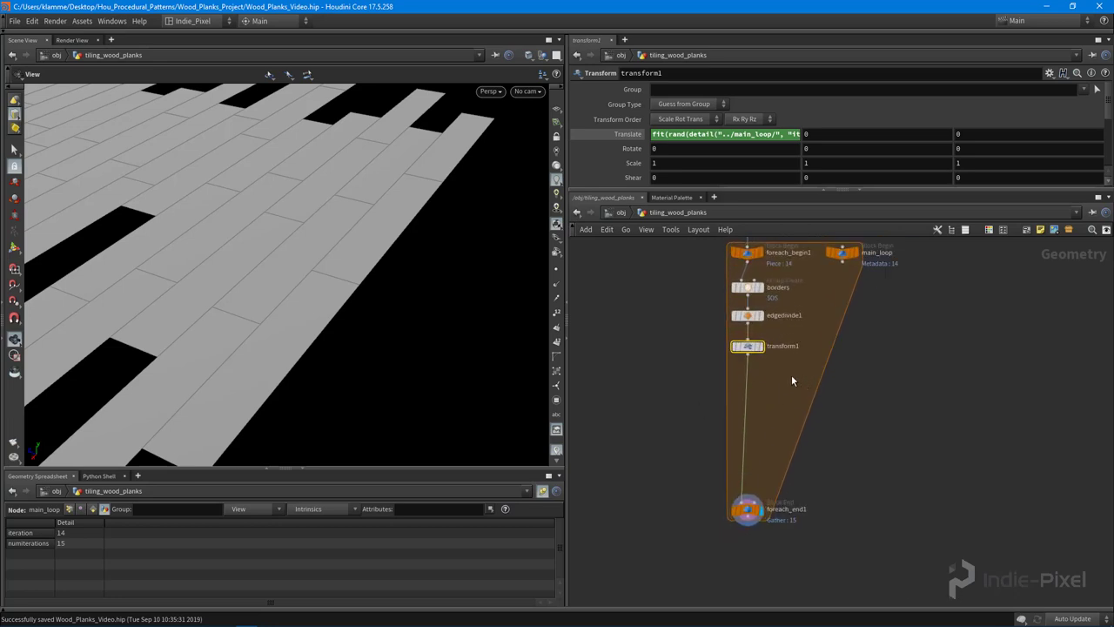
scroll(765, 393, up, 3)
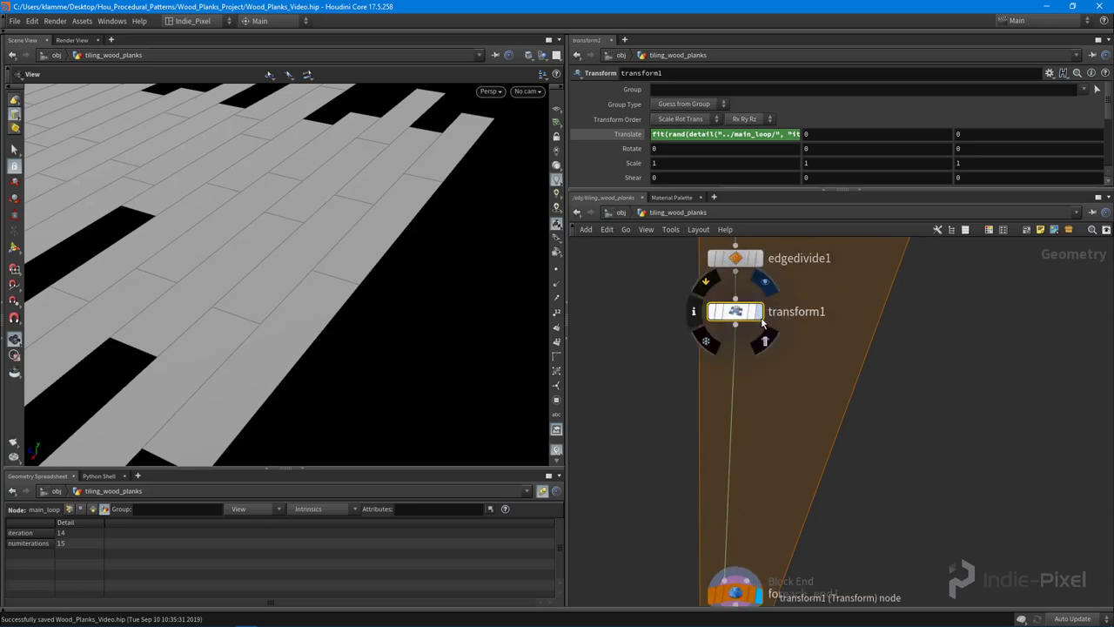
click(757, 311)
right_drag(372, 269, 312, 276)
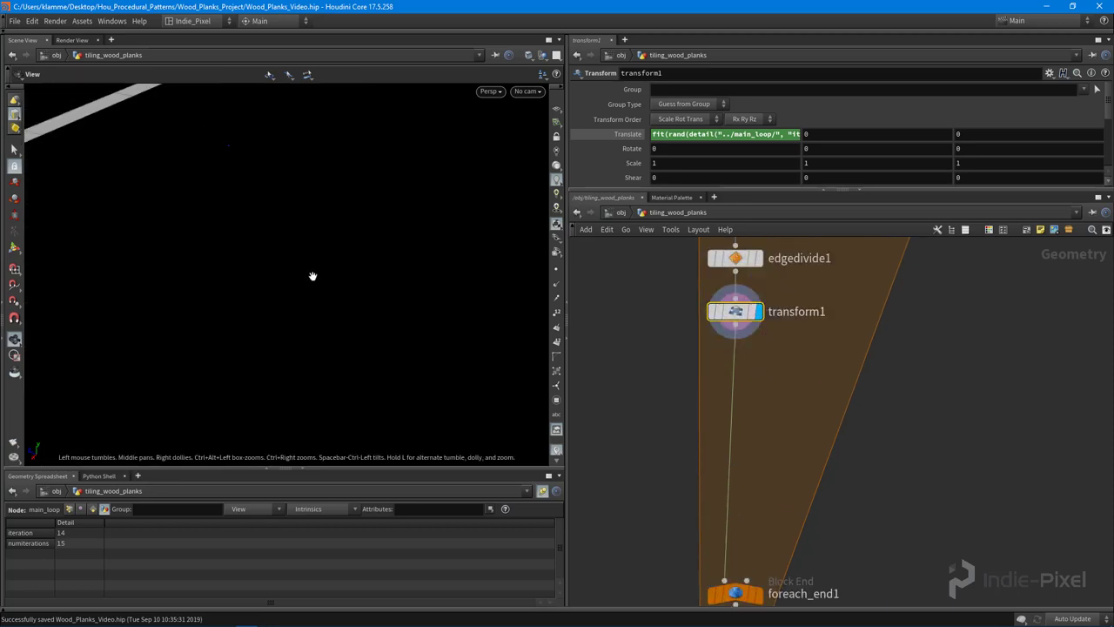
key(space+g)
drag(343, 311, 271, 307)
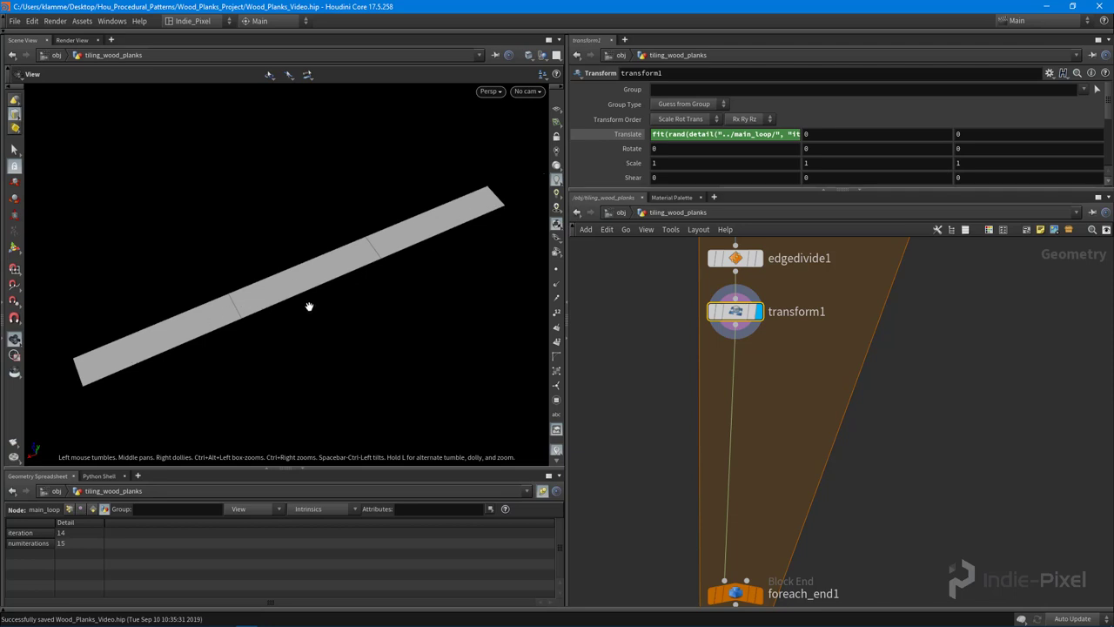
Add a For-Each Primitive loop beside the wire between transform1 and foreach_end1.
click(771, 373)
key(Tab)
text(for)
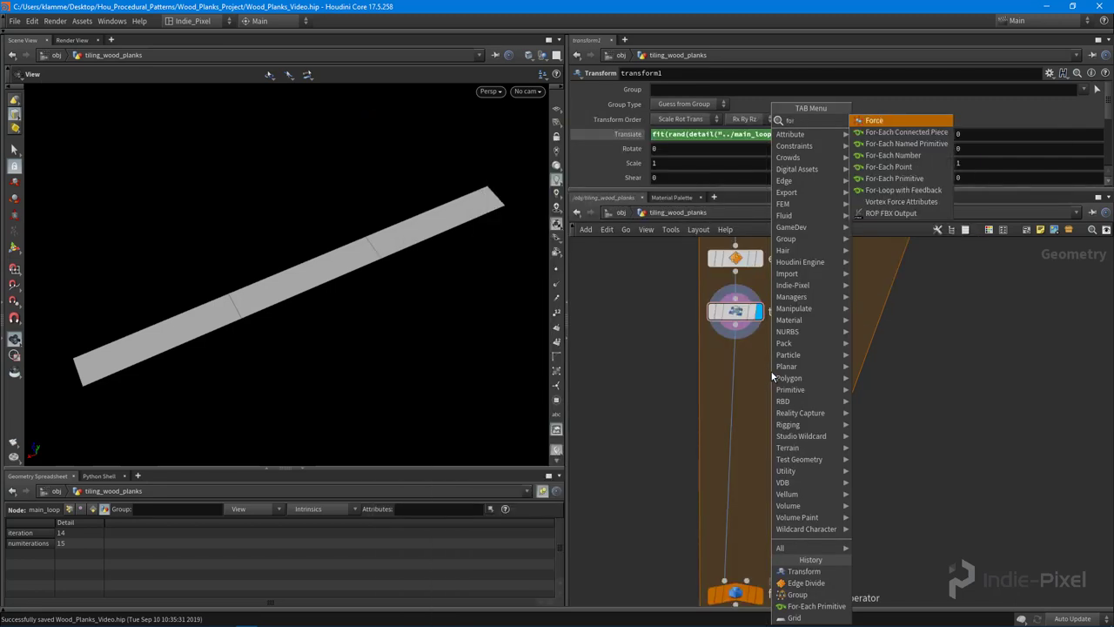
key(Down)
key(Down)
key(Down)
key(Down)
key(Down)
key(Return)
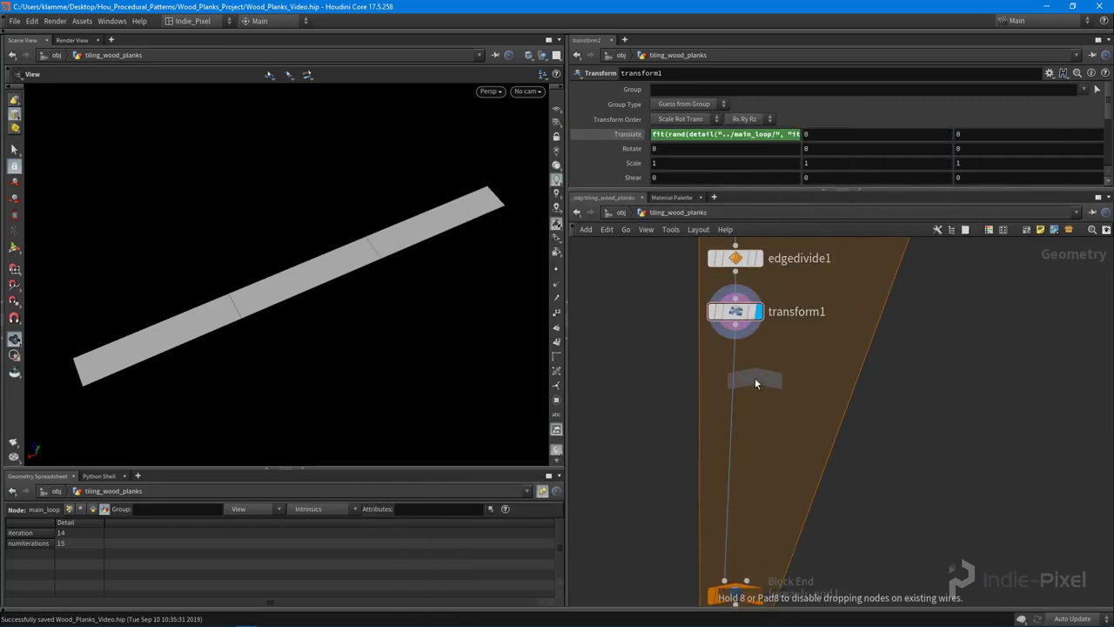
click(803, 371)
click(927, 412)
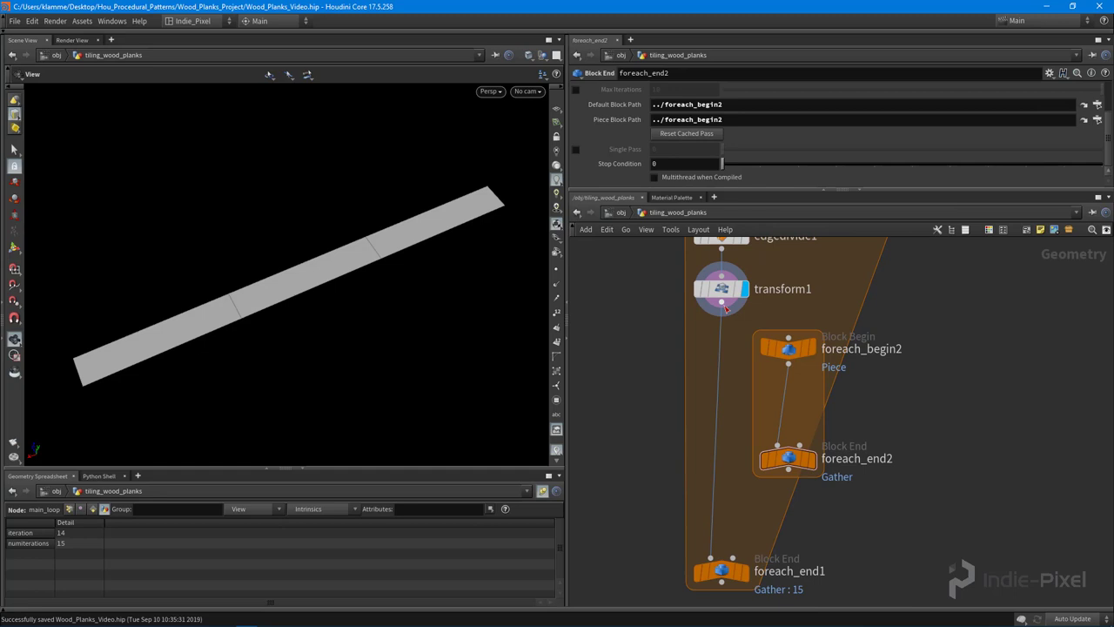
Wire transform1 into foreach_begin2, display foreach_end2, and move it down to lengthen the inner loop.
drag(722, 302, 789, 337)
middle_drag(857, 459, 845, 435)
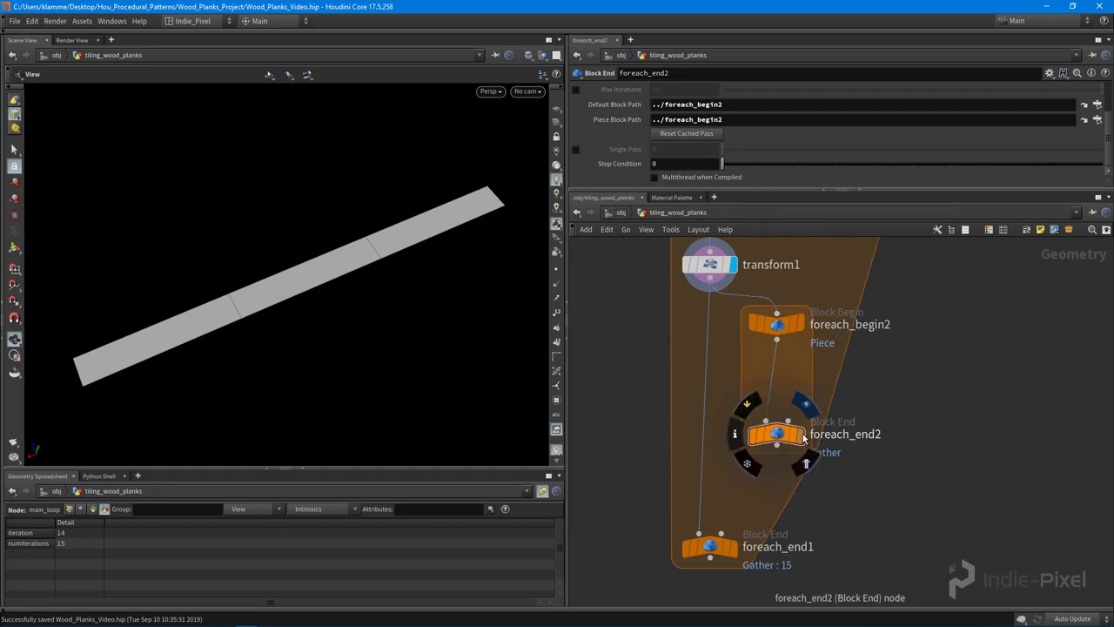
click(801, 435)
drag(777, 437, 777, 466)
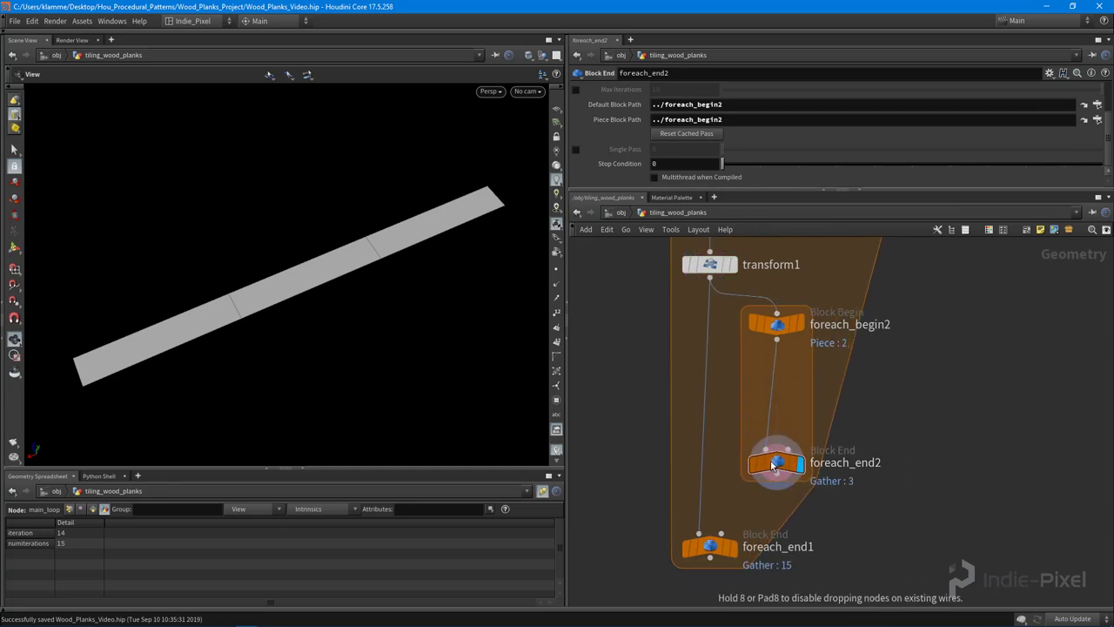
Enable Single Pass on foreach_end2 at iteration 0 to isolate one plank.
click(575, 150)
mouse_move(725, 155)
mouse_down()
mouse_move(835, 155)
mouse_move(723, 161)
mouse_move(796, 161)
mouse_move(733, 156)
mouse_move(792, 161)
mouse_move(756, 163)
mouse_move(790, 149)
mouse_move(738, 155)
mouse_move(763, 158)
mouse_move(731, 167)
mouse_up()
middle_drag(522, 227, 412, 259)
right_drag(413, 260, 476, 245)
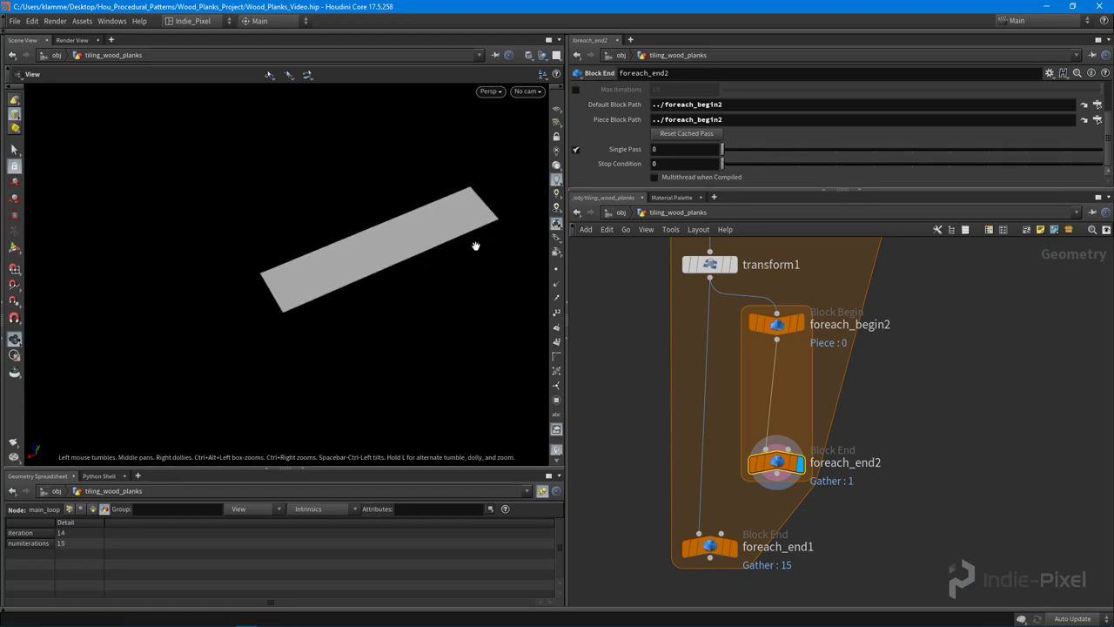
Display transform1 again and examine the whole plank row entering the inner loop.
middle_drag(636, 303, 634, 349)
click(733, 311)
right_drag(392, 293, 316, 323)
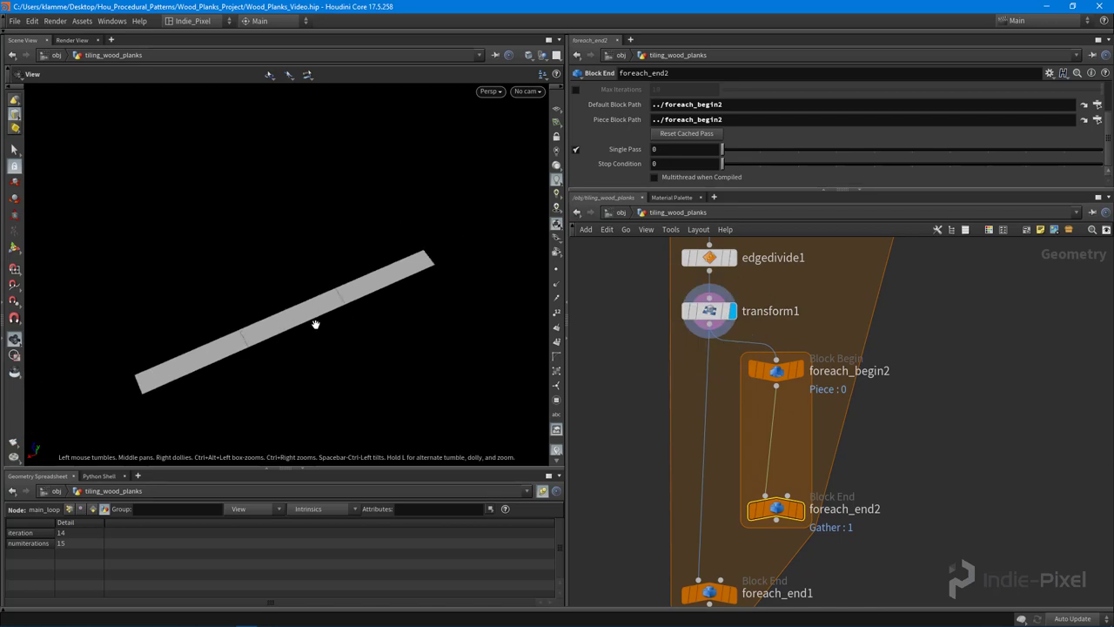
middle_drag(237, 344, 244, 328)
right_drag(244, 328, 384, 317)
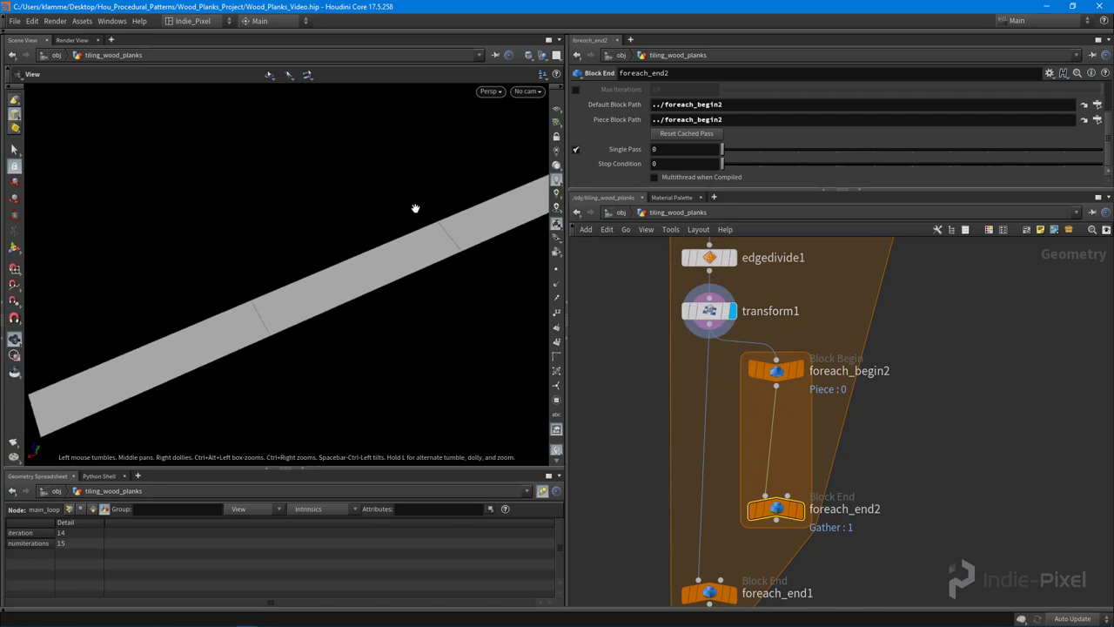
right_drag(442, 273, 333, 311)
middle_drag(386, 292, 322, 286)
drag(321, 286, 333, 287)
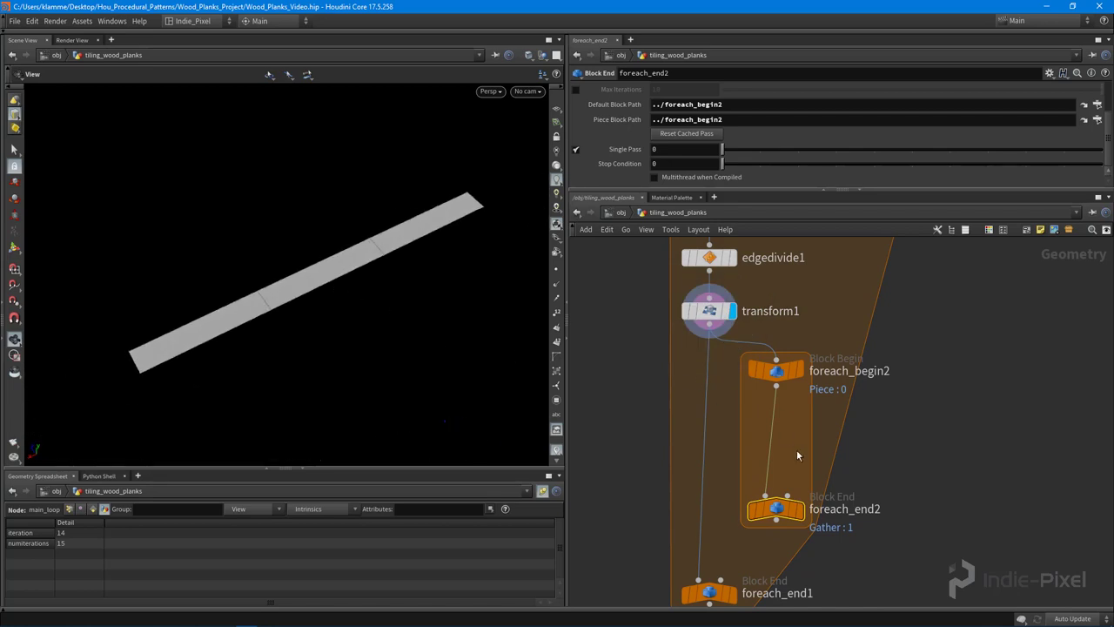
Switch the display back to foreach_end2, nudge the node down, and frame the single plank.
click(801, 508)
middle_drag(854, 468, 810, 402)
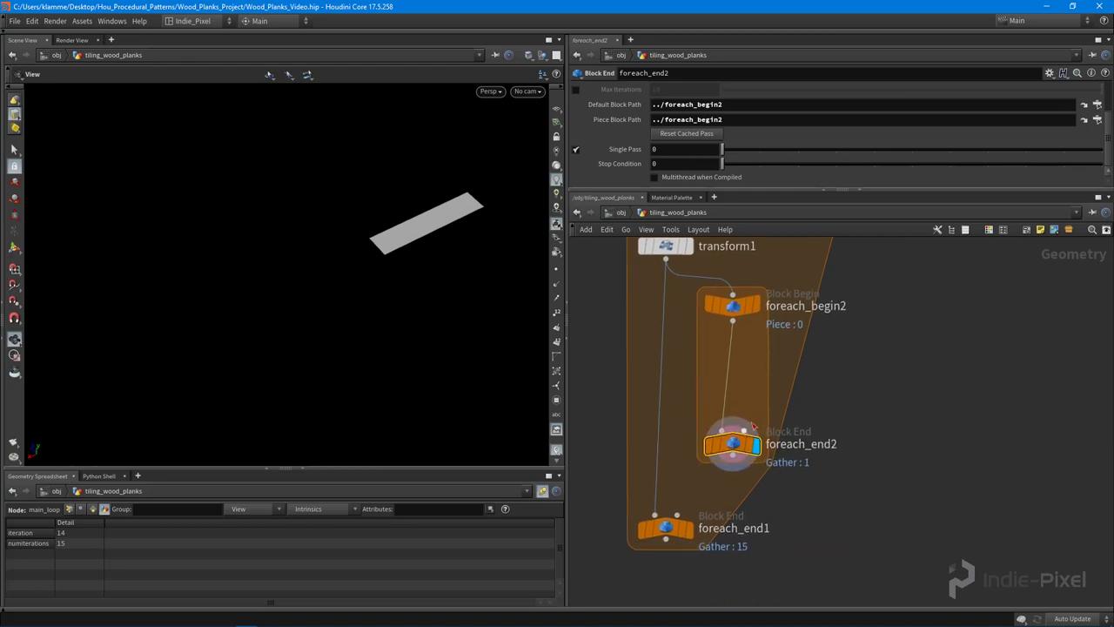
drag(732, 442, 732, 452)
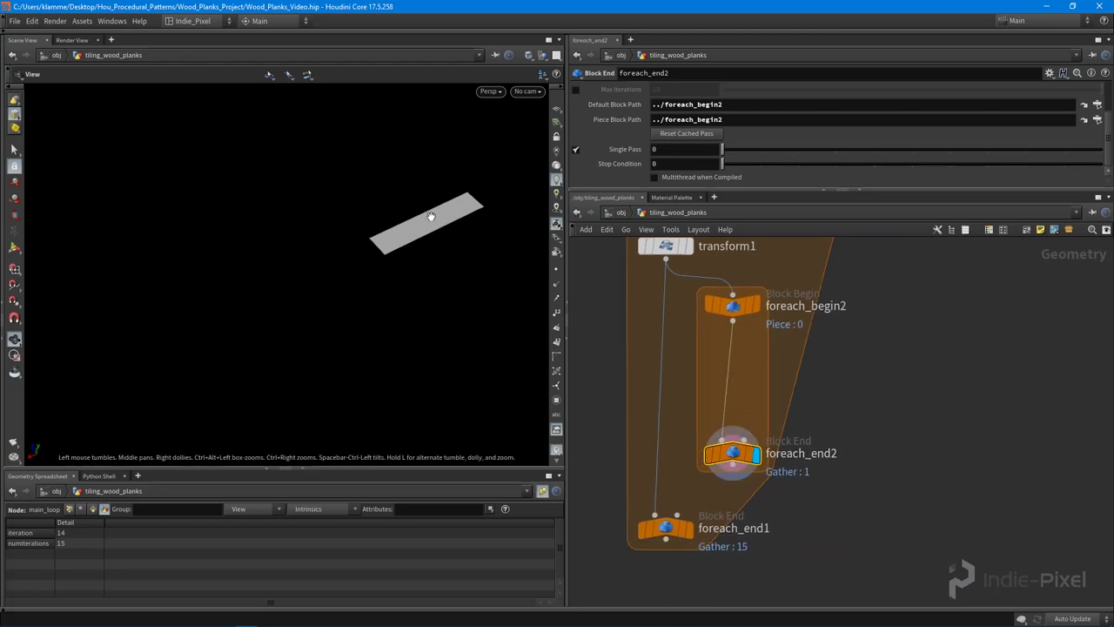
key(space+g)
drag(376, 357, 363, 322)
Insert a PolyExtrude node between foreach_begin2 and foreach_end2 and align it with the loop nodes.
key(Tab)
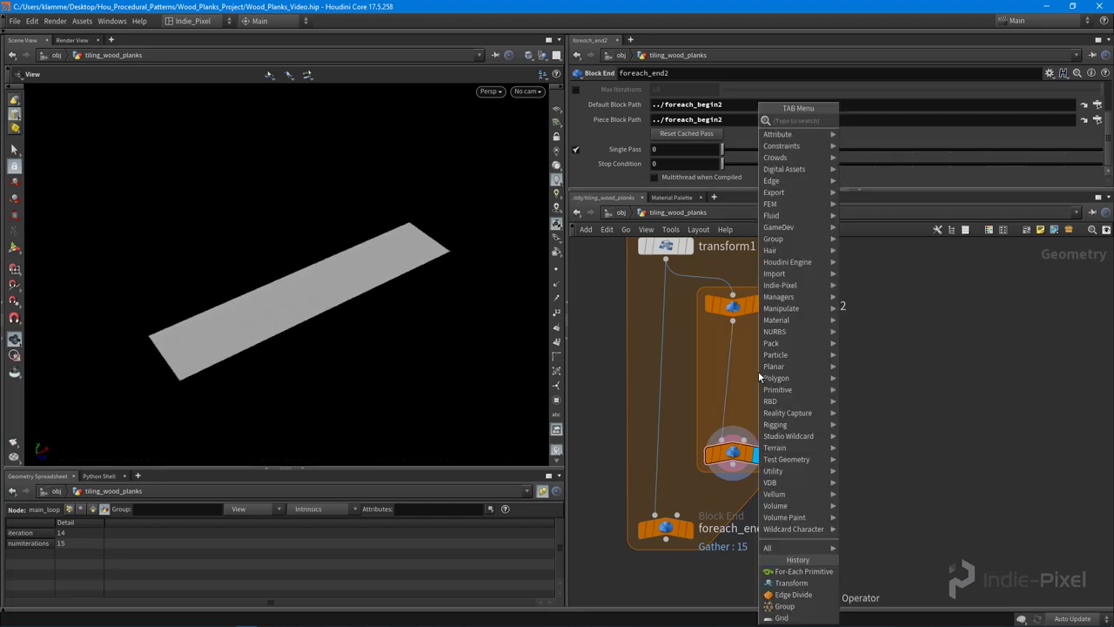
text(polyex)
key(Return)
scroll(757, 376, up, 2)
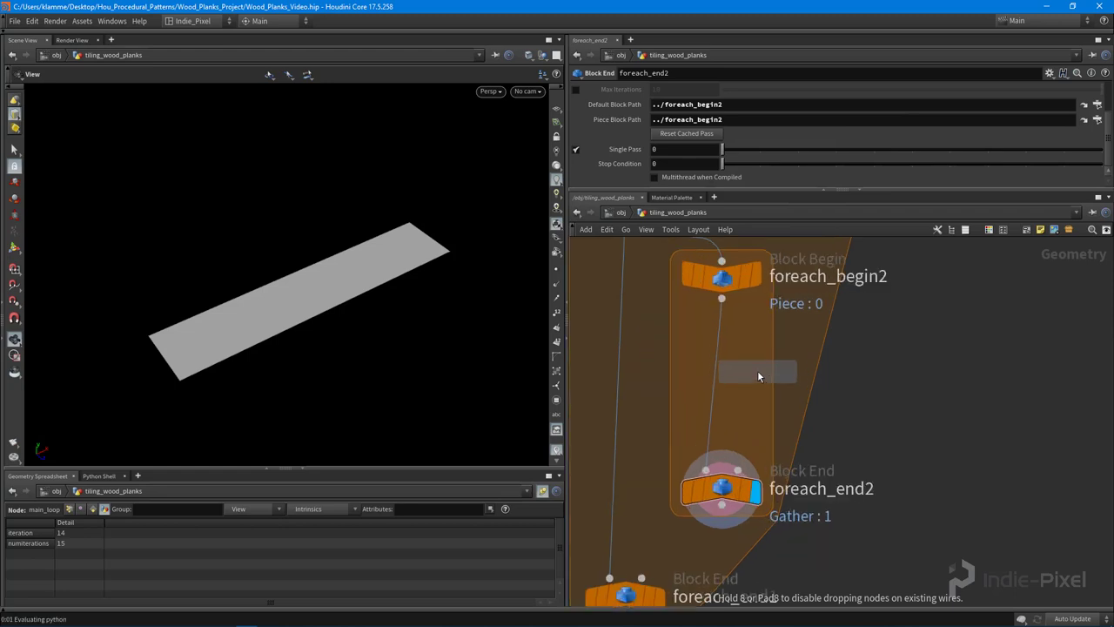
click(757, 370)
drag(757, 370, 721, 370)
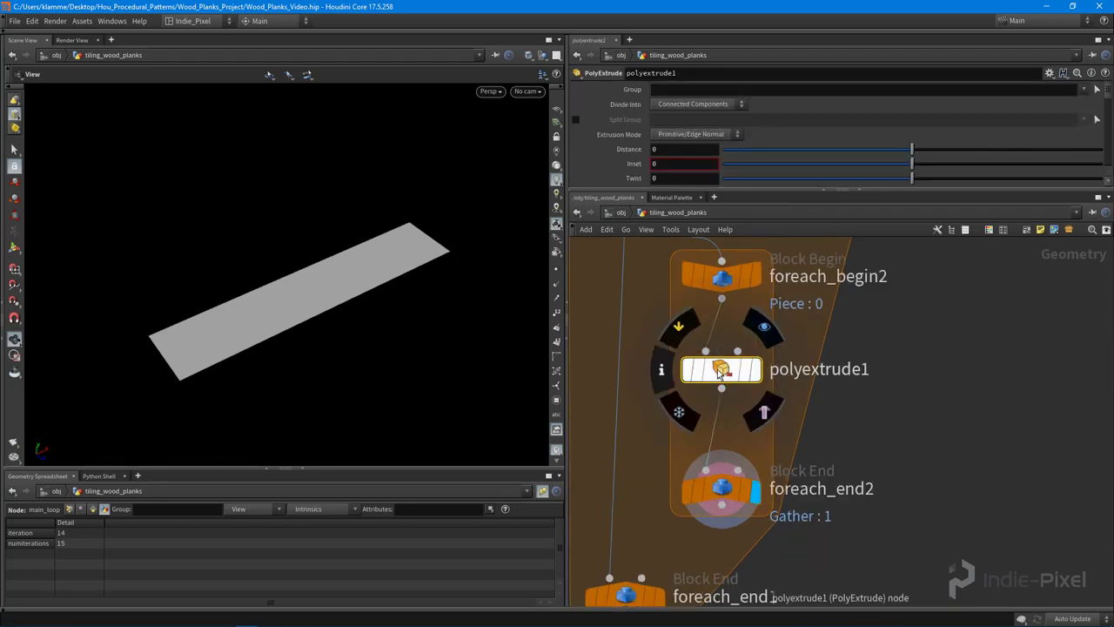
scroll(744, 404, down, 2)
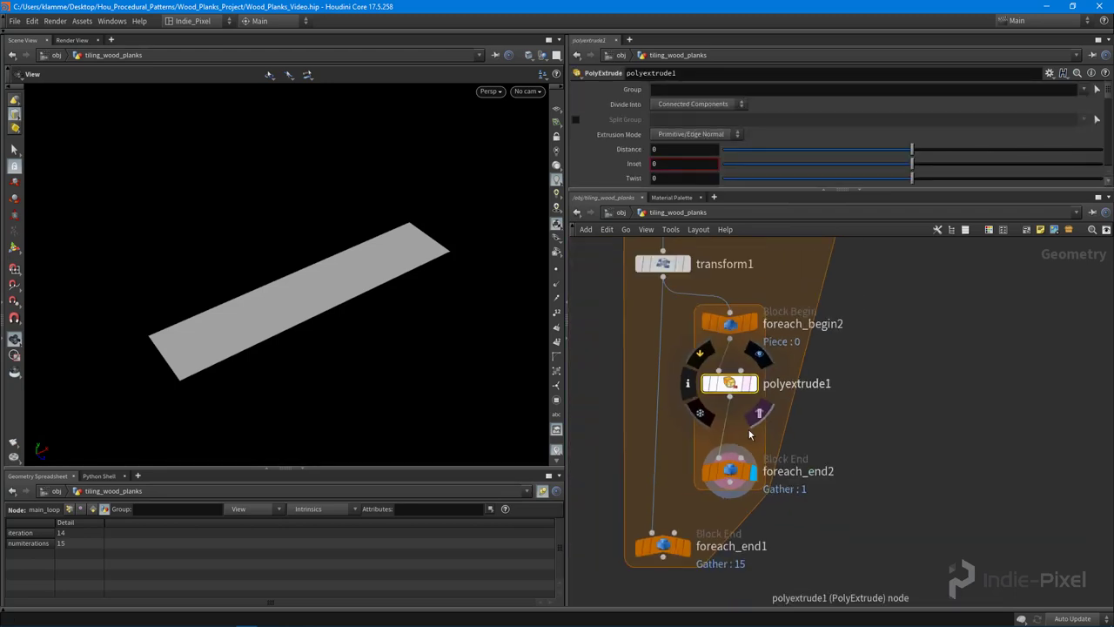
middle_drag(803, 453, 803, 459)
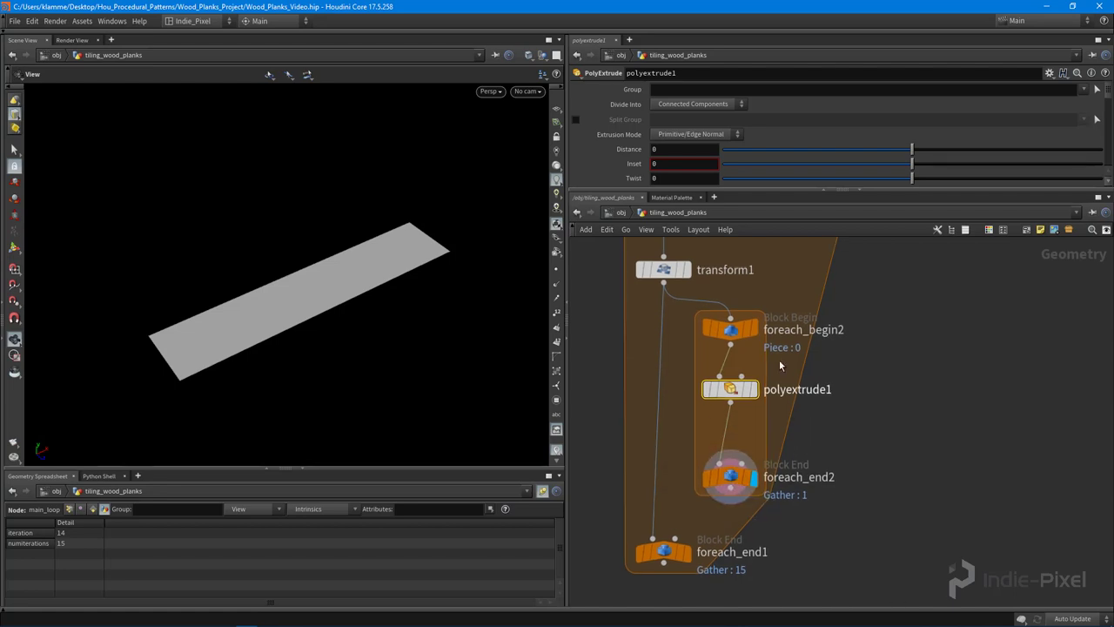
Set the PolyExtrude inset to about 0.055 and turn off Output Side.
drag(873, 190, 877, 231)
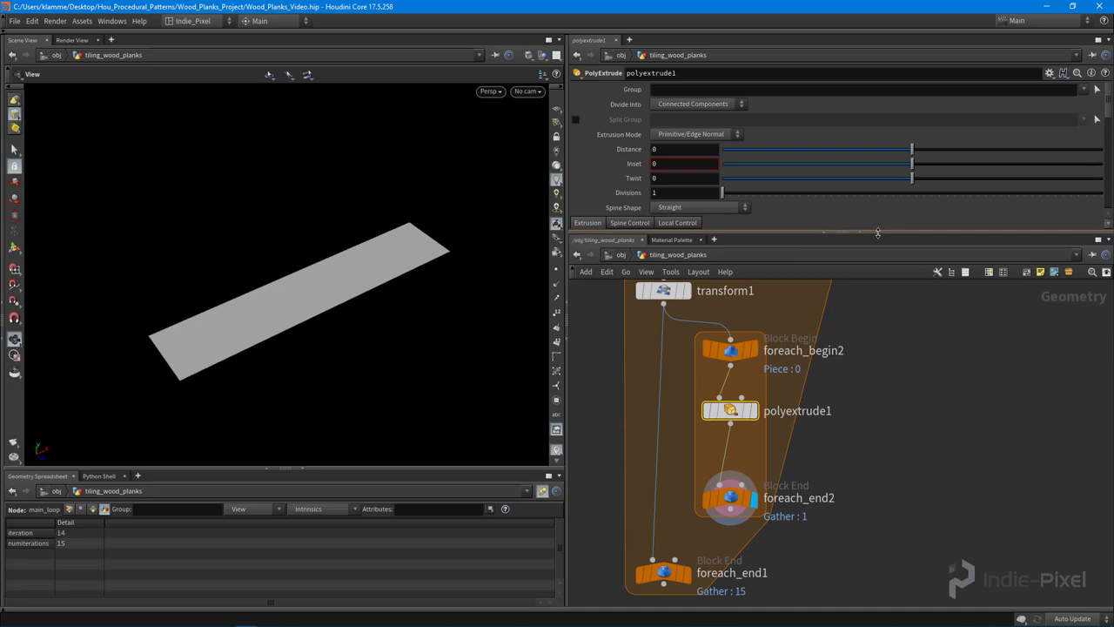
mouse_move(921, 166)
mouse_down()
mouse_move(935, 167)
mouse_move(922, 165)
mouse_up()
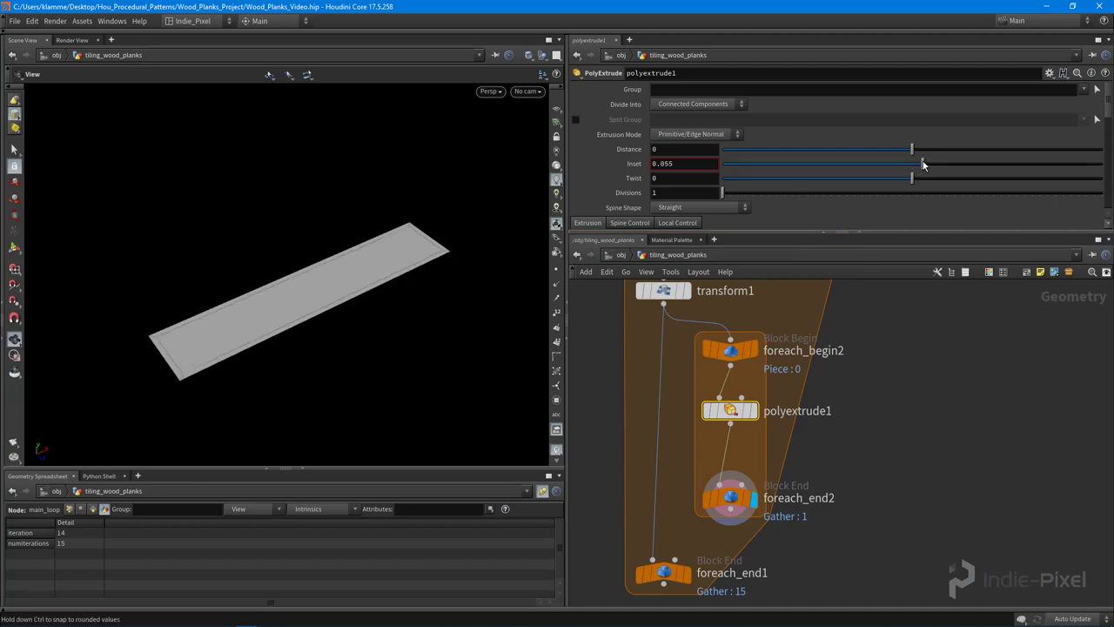
scroll(914, 199, down, 3)
scroll(852, 179, down, 4)
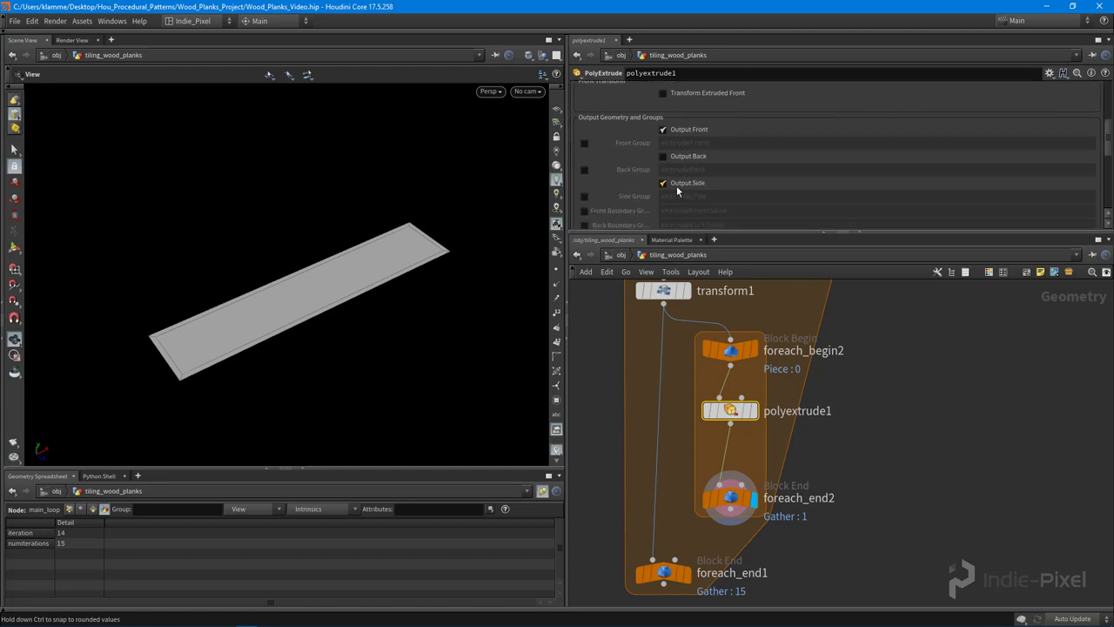
click(683, 184)
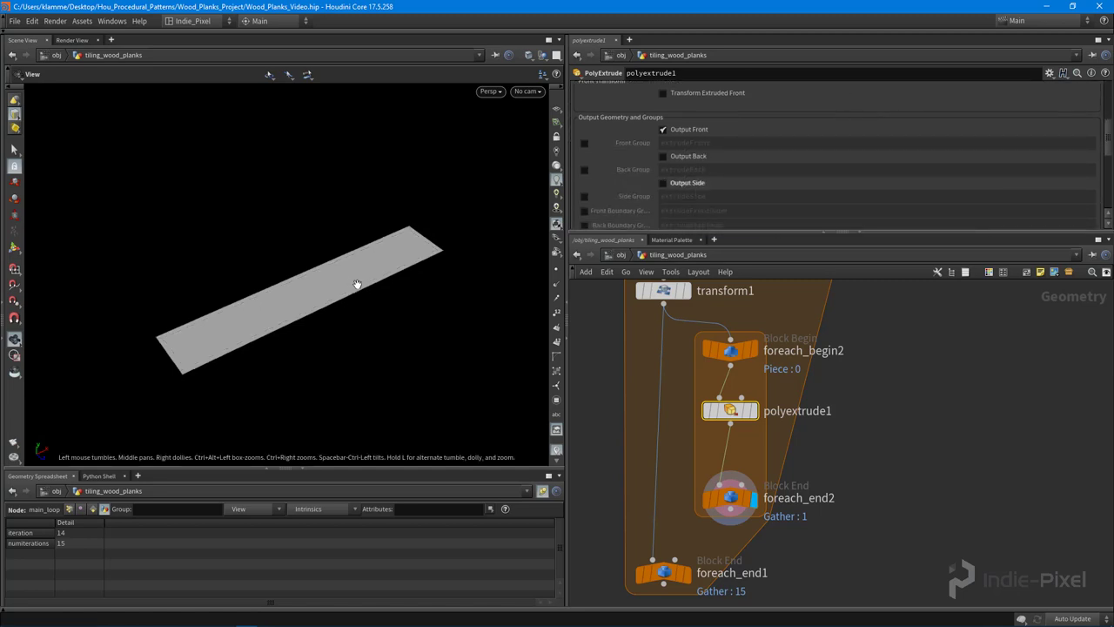
Connect foreach_end2's output into foreach_end1 and turn off Single Pass on foreach_end2.
middle_drag(762, 541, 840, 441)
click(810, 411)
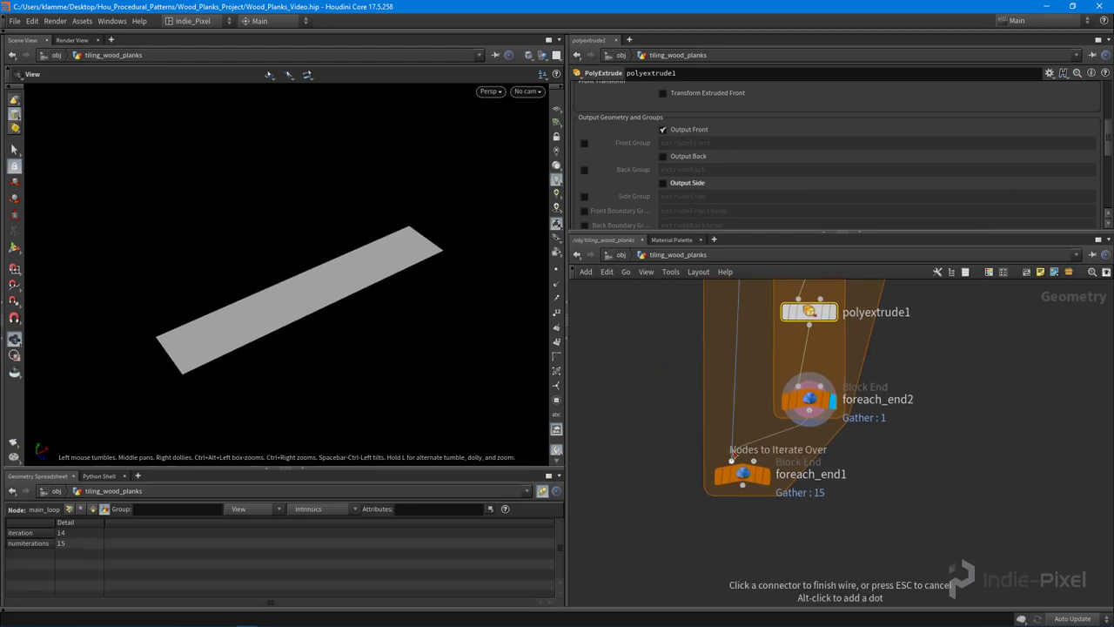
click(733, 461)
click(806, 399)
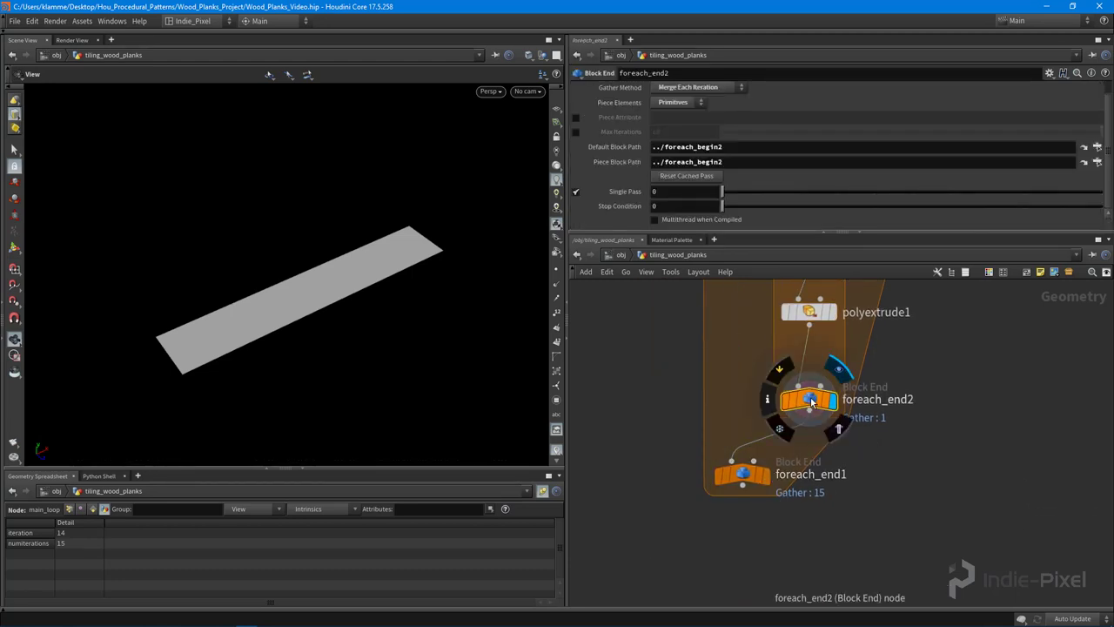
click(574, 191)
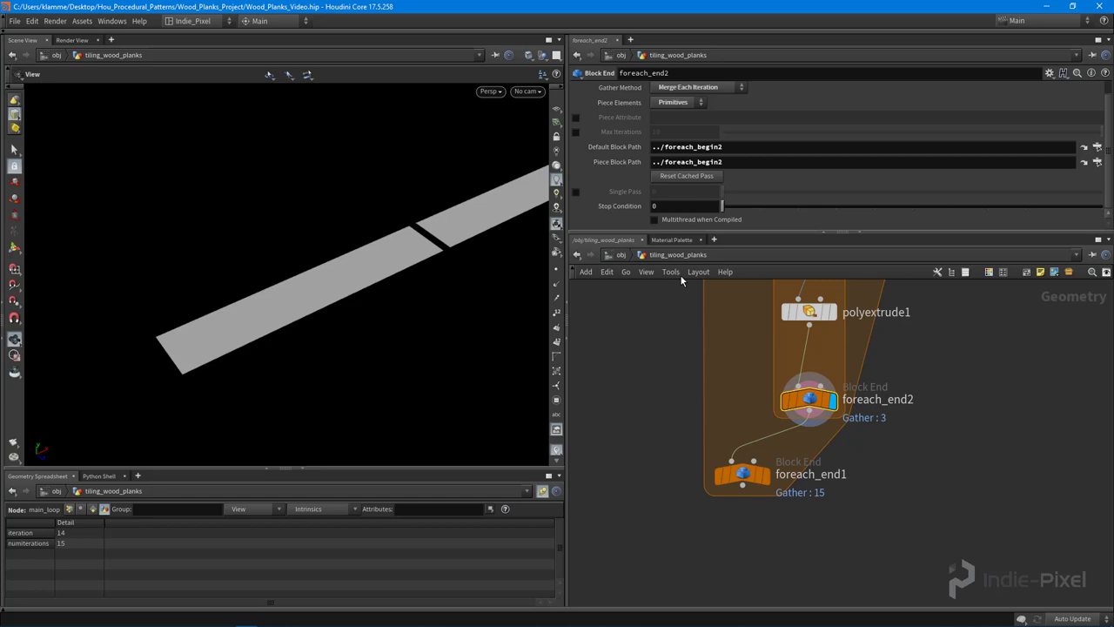
middle_drag(414, 250, 236, 313)
drag(236, 314, 285, 319)
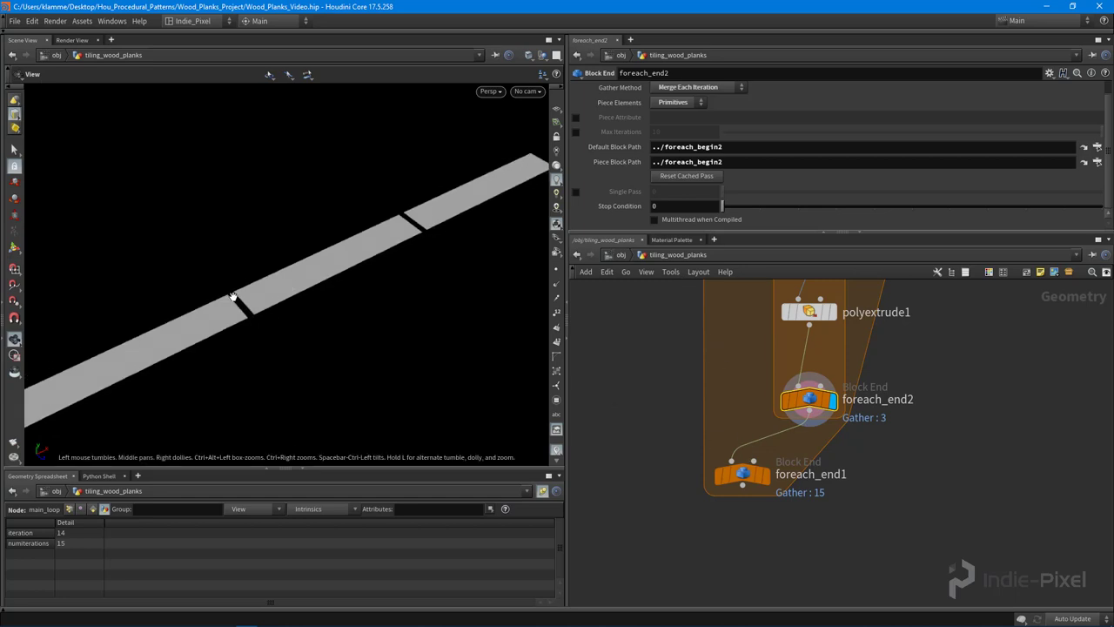
Display foreach_end1 and frame the full floor of separated planks.
click(766, 475)
right_drag(398, 275, 353, 190)
middle_drag(354, 190, 253, 278)
drag(252, 279, 252, 322)
right_drag(252, 322, 266, 288)
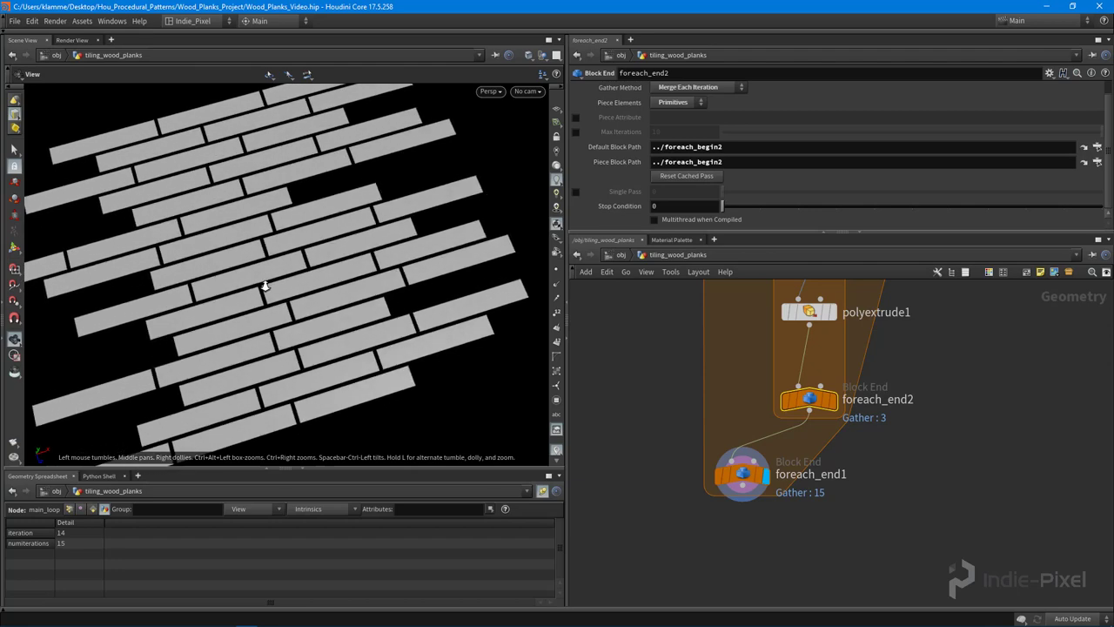
drag(267, 288, 283, 244)
Set the PolyExtrude inset to about 0.034.
click(808, 315)
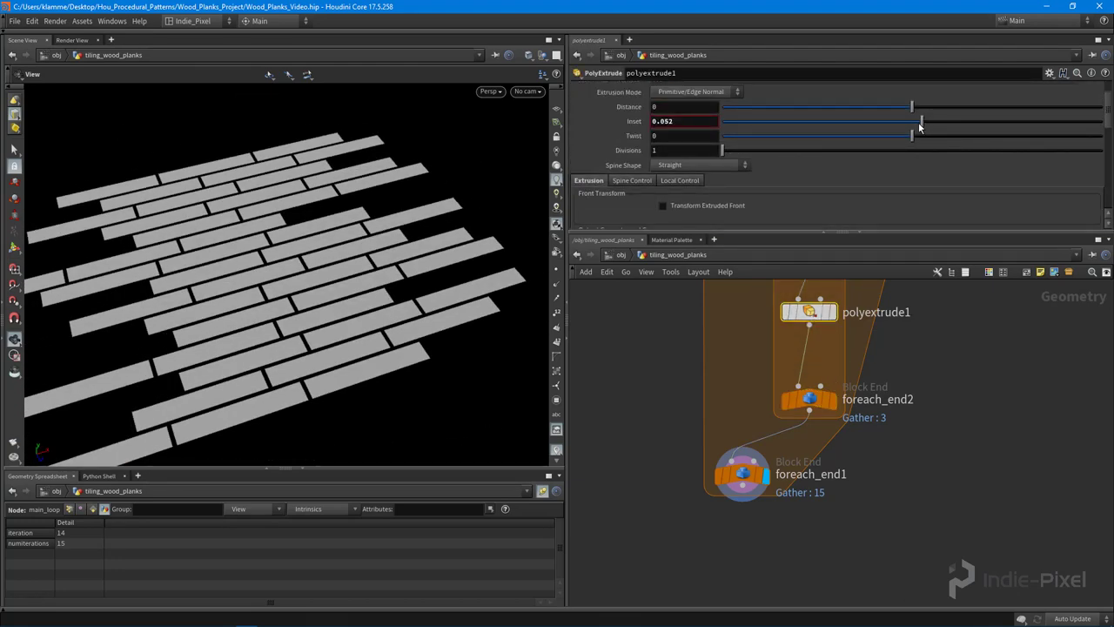
drag(919, 124, 918, 121)
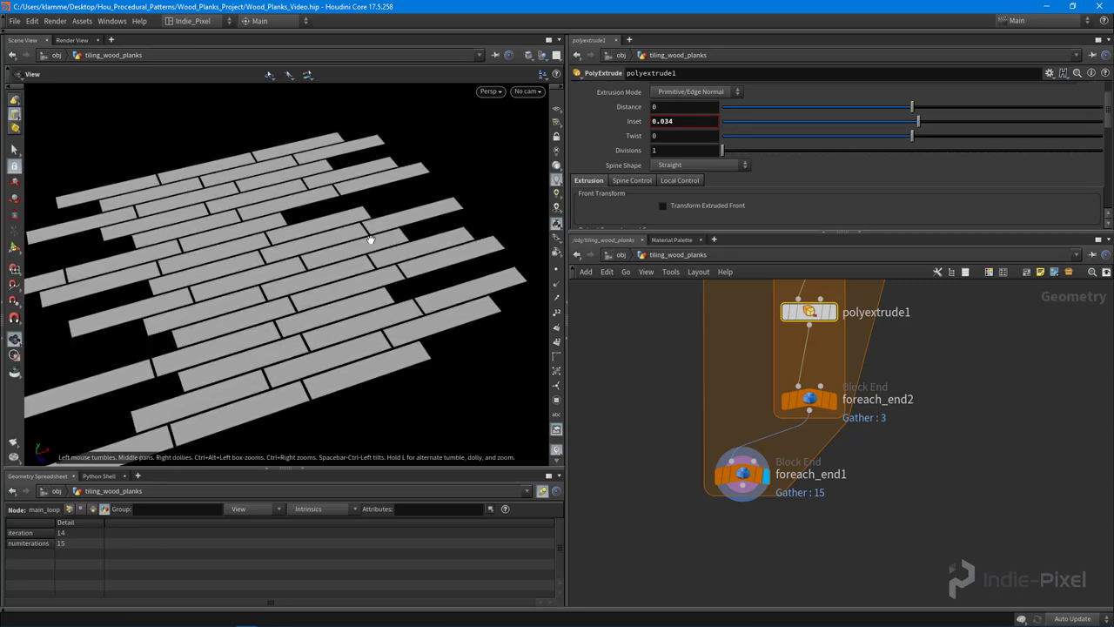
drag(370, 239, 382, 265)
Line up foreach_begin2, polyextrude1, foreach_end2 and foreach_end1 in one column beneath transform1 in the network.
mouse_move(836, 404)
middle_down()
mouse_move(745, 514)
mouse_move(833, 421)
middle_up()
scroll(839, 412, down, 3)
middle_drag(739, 468, 738, 448)
scroll(698, 416, up, 2)
drag(644, 362, 736, 503)
click(868, 522)
middle_drag(870, 522, 850, 426)
drag(717, 470, 718, 510)
middle_drag(898, 405, 894, 476)
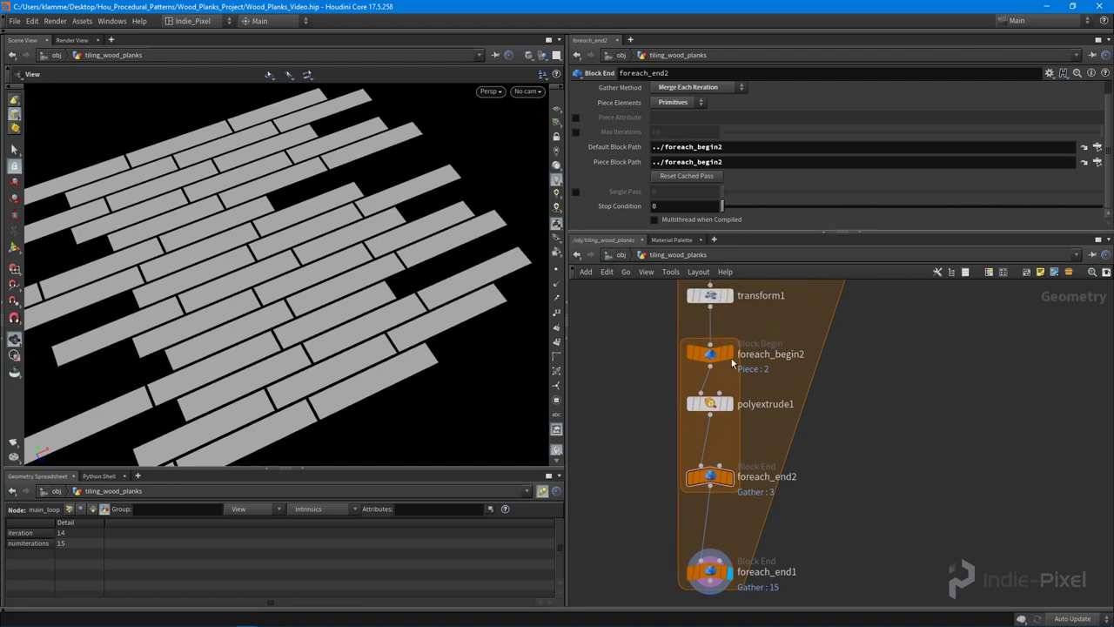
Compare foreach_begin2 with the main_loop metadata node to see how the outer loop's iteration data is fetched.
click(711, 357)
middle_drag(837, 371, 798, 454)
scroll(834, 388, down, 3)
scroll(780, 363, up, 4)
drag(720, 302, 791, 393)
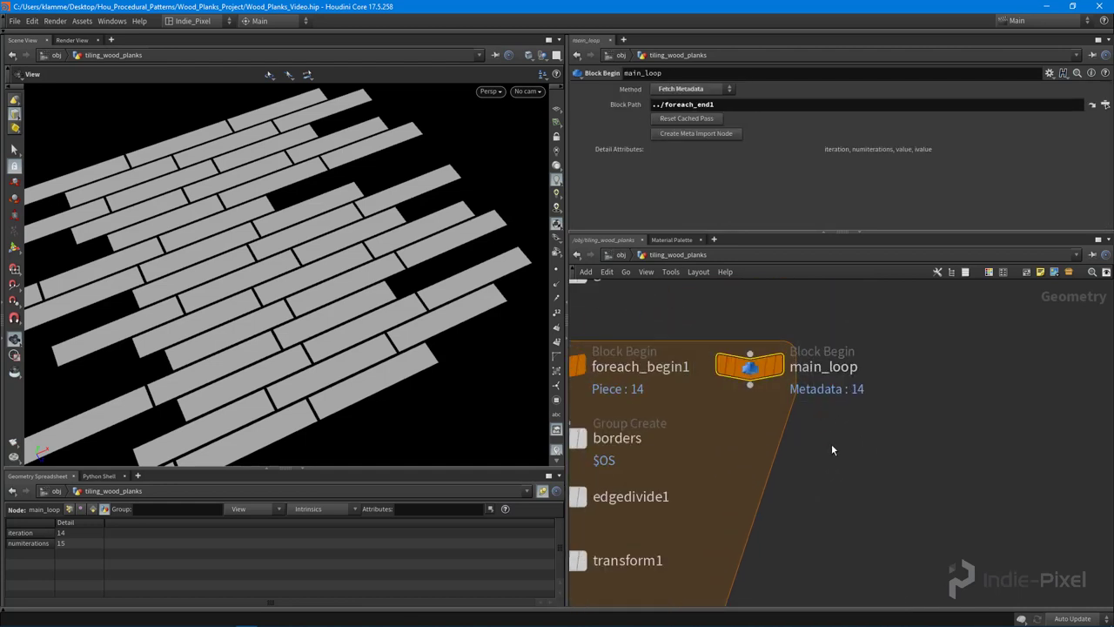
middle_drag(820, 459, 832, 328)
scroll(832, 331, down, 4)
scroll(717, 452, up, 3)
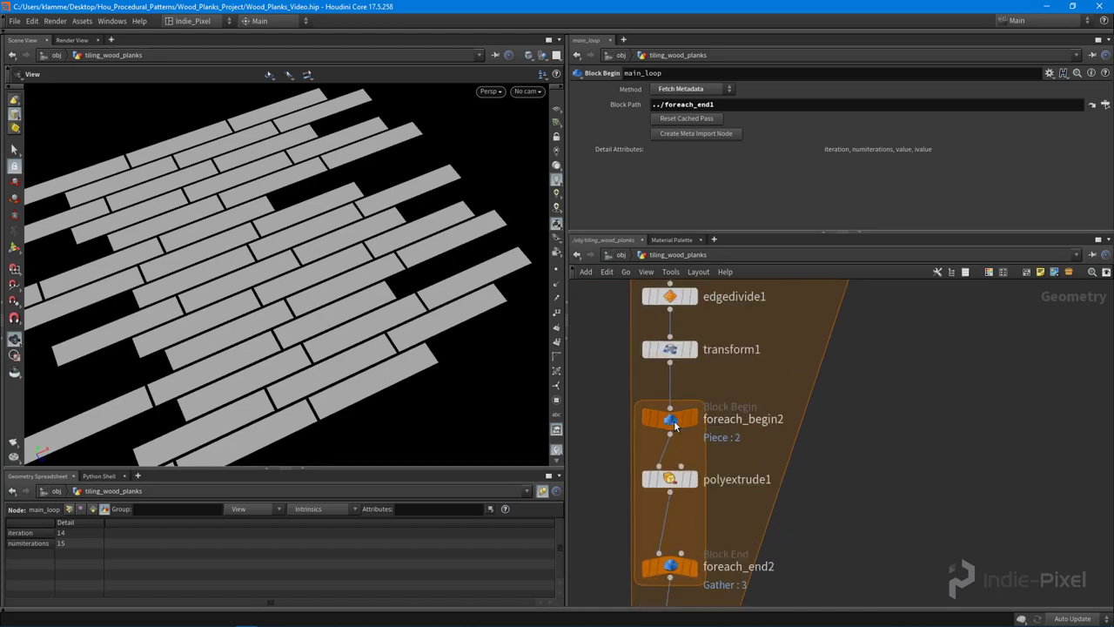
Create a meta import node from foreach_begin2, rename it plank_loop and select it.
click(675, 424)
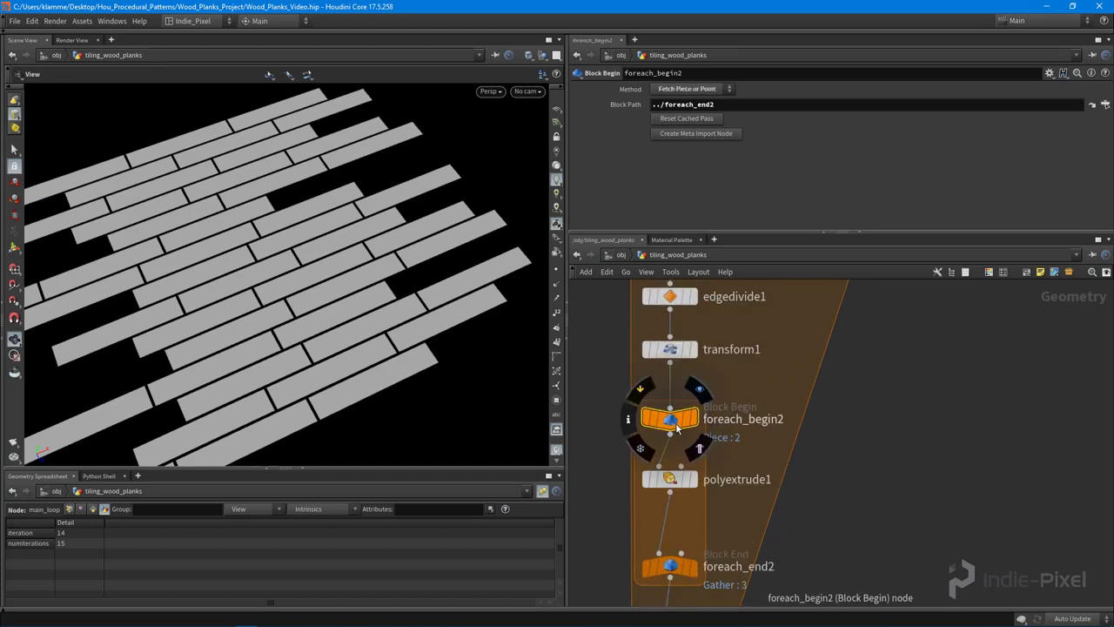
click(708, 136)
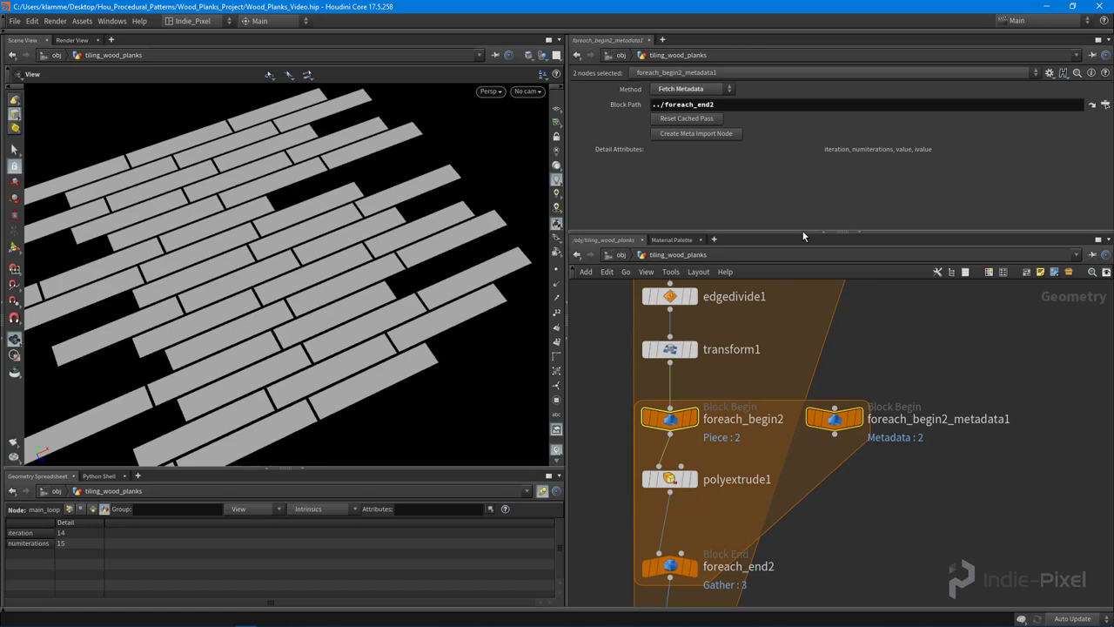
middle_drag(972, 374, 967, 321)
double_click(956, 367)
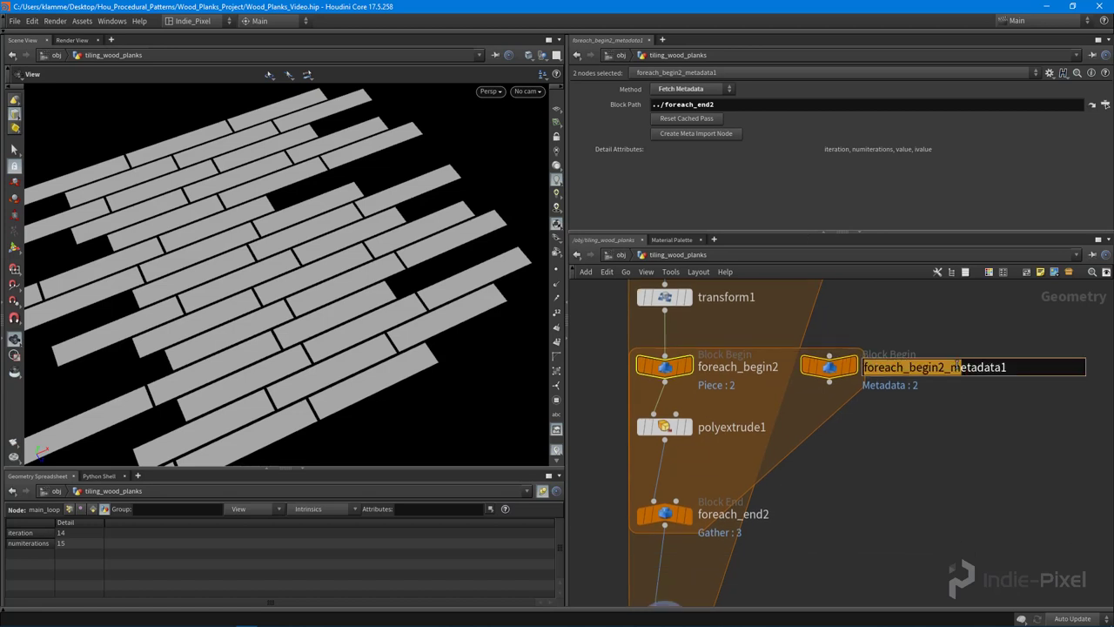
click(957, 364)
key(ctrl+a)
key(BackSpace)
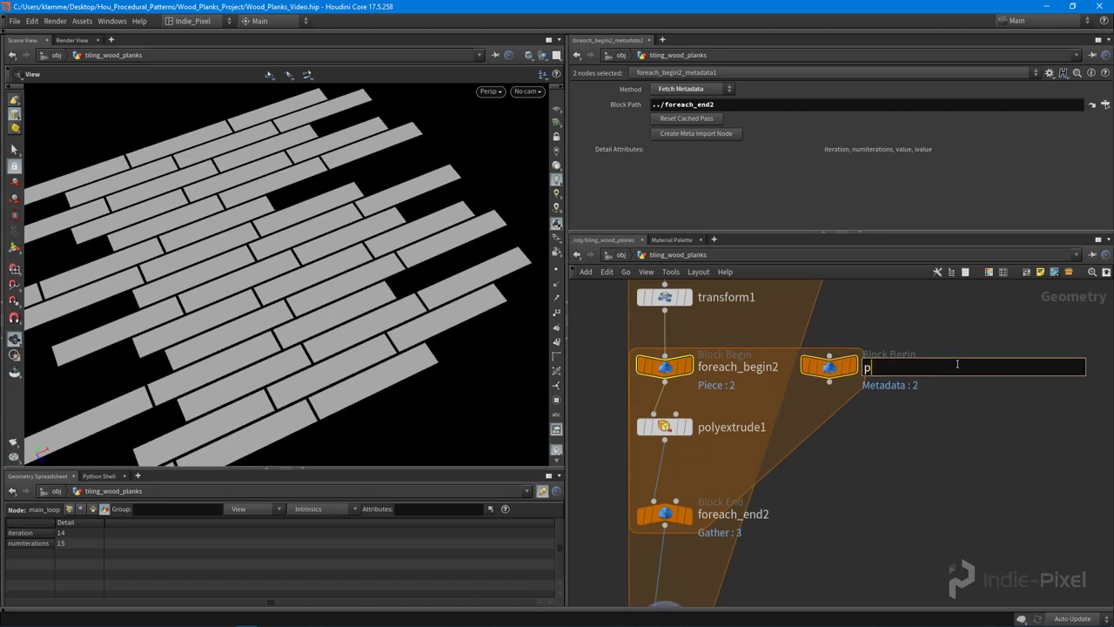
key(Return)
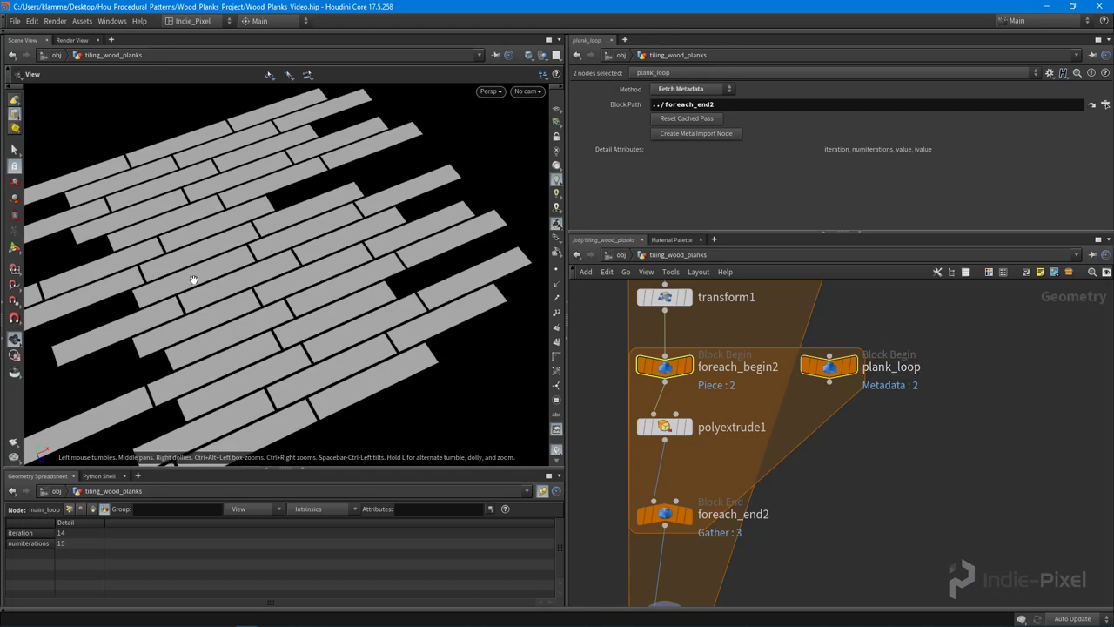
middle_drag(798, 406, 810, 407)
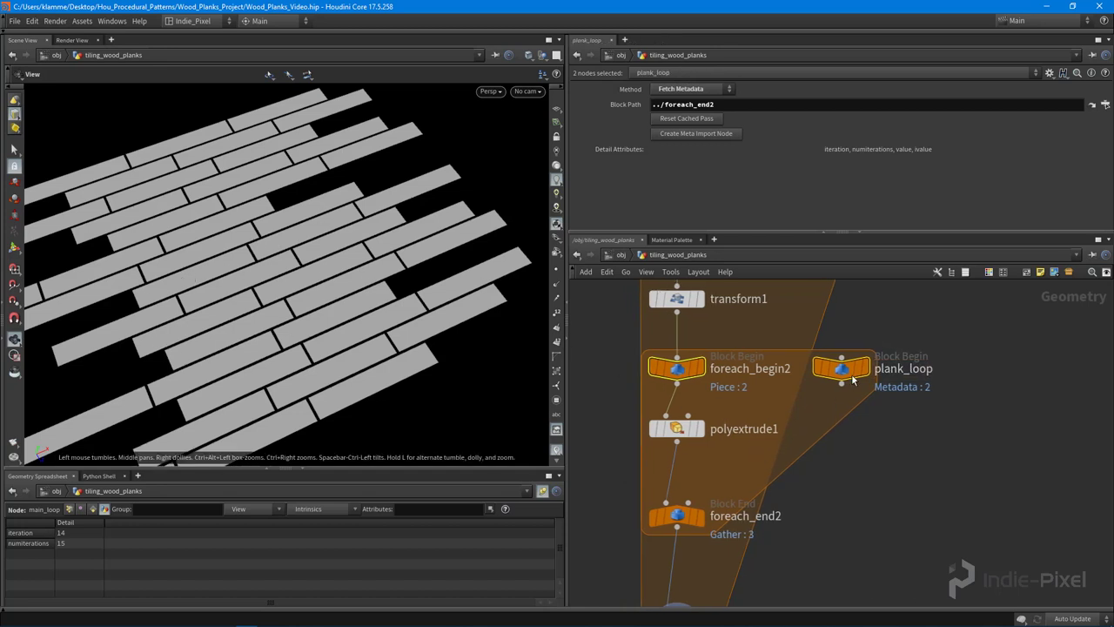
click(851, 376)
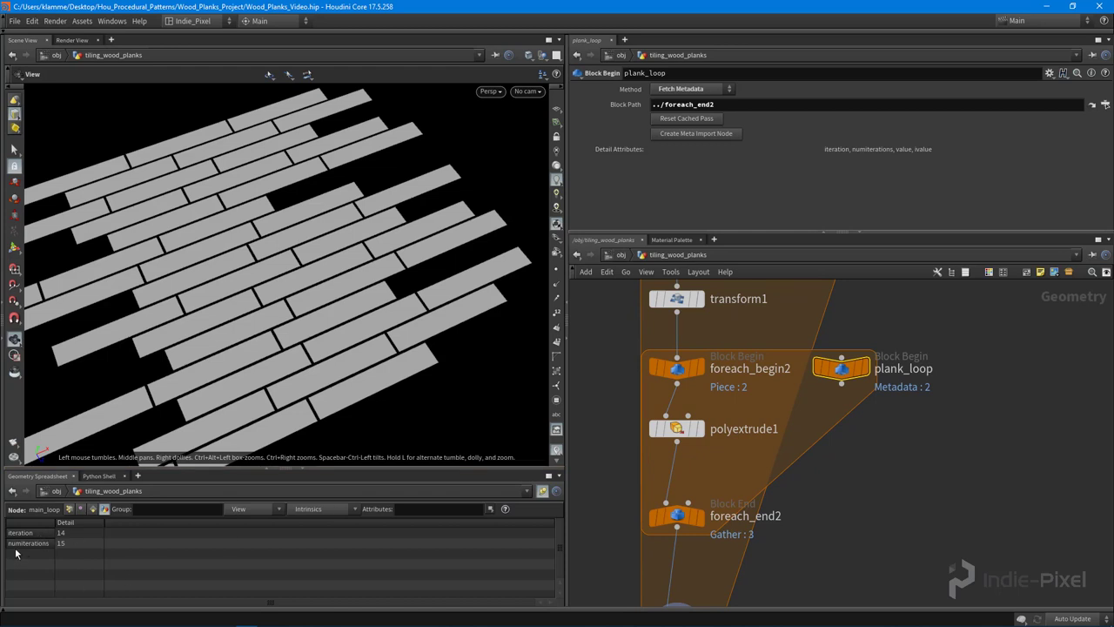
Copy the fit(rand(detail("../main_loop/", "iteration", 0)), 0, 1, -4, 4) expression from transform1's Translate parameter.
middle_drag(769, 449, 808, 445)
click(716, 426)
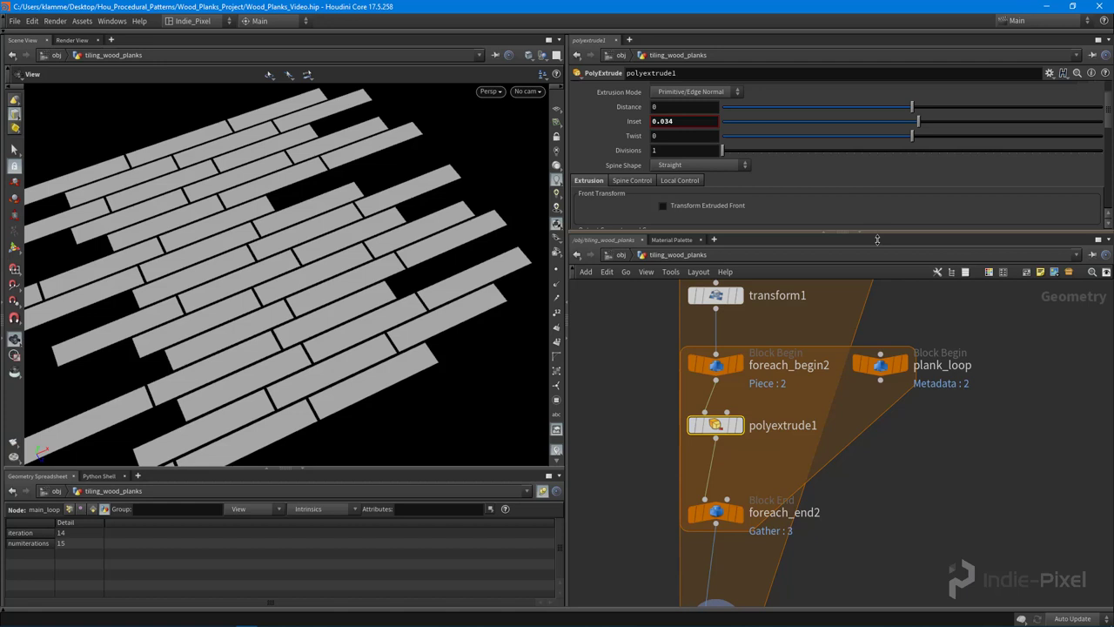
drag(878, 240, 876, 244)
middle_drag(774, 316, 786, 374)
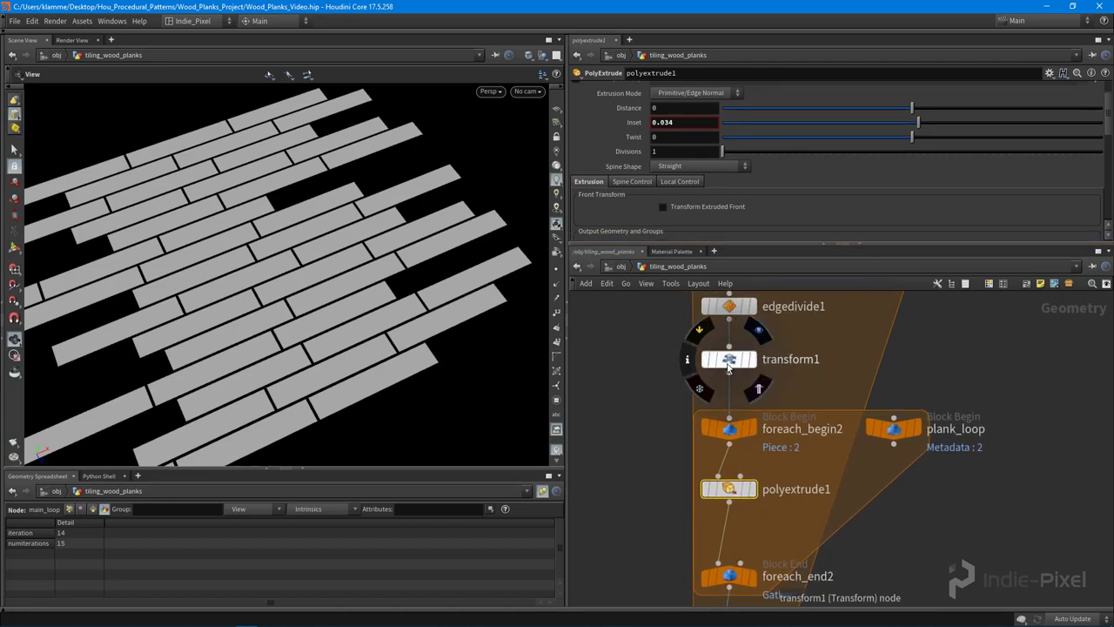
click(729, 367)
click(745, 135)
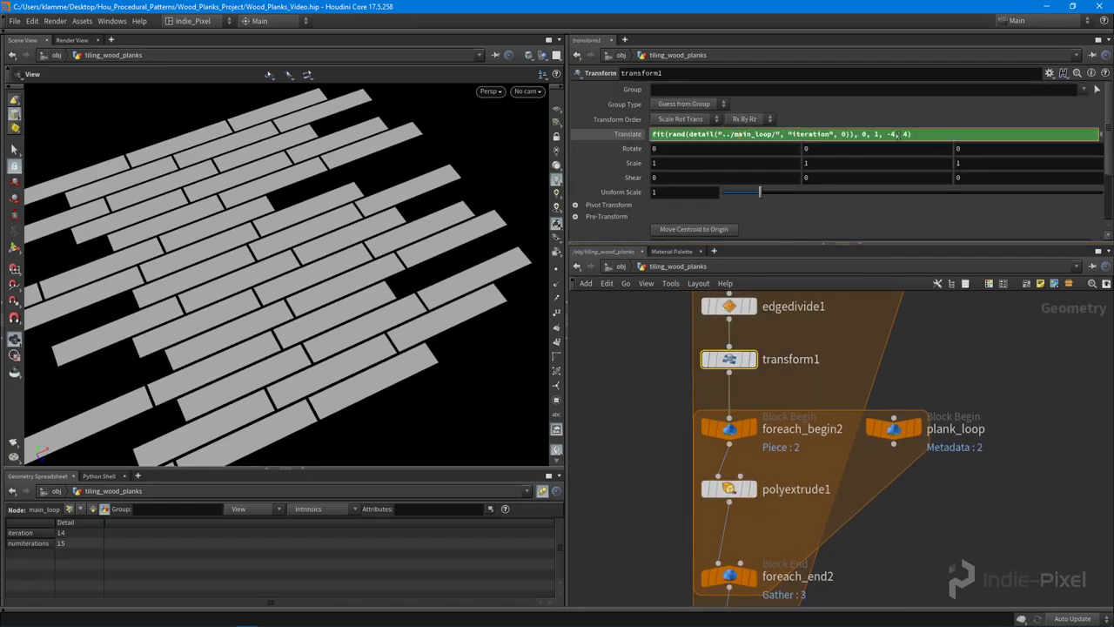
drag(935, 132, 642, 137)
key(ctrl+c)
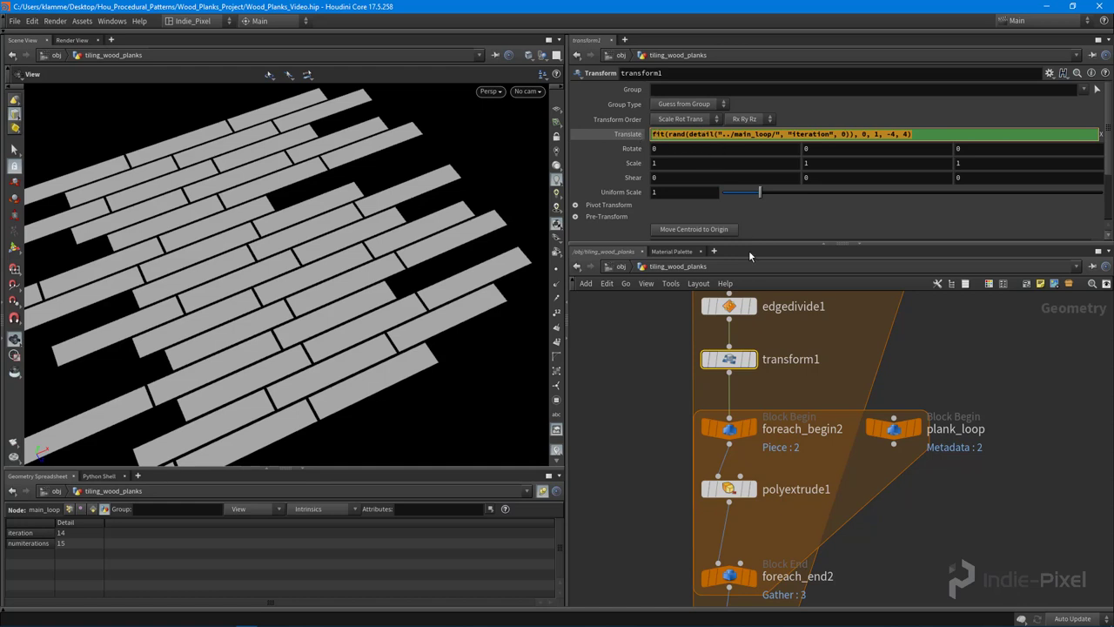
Try the copied expression with its -4 to 4 range as the PolyExtrude inset, and undo it.
click(727, 489)
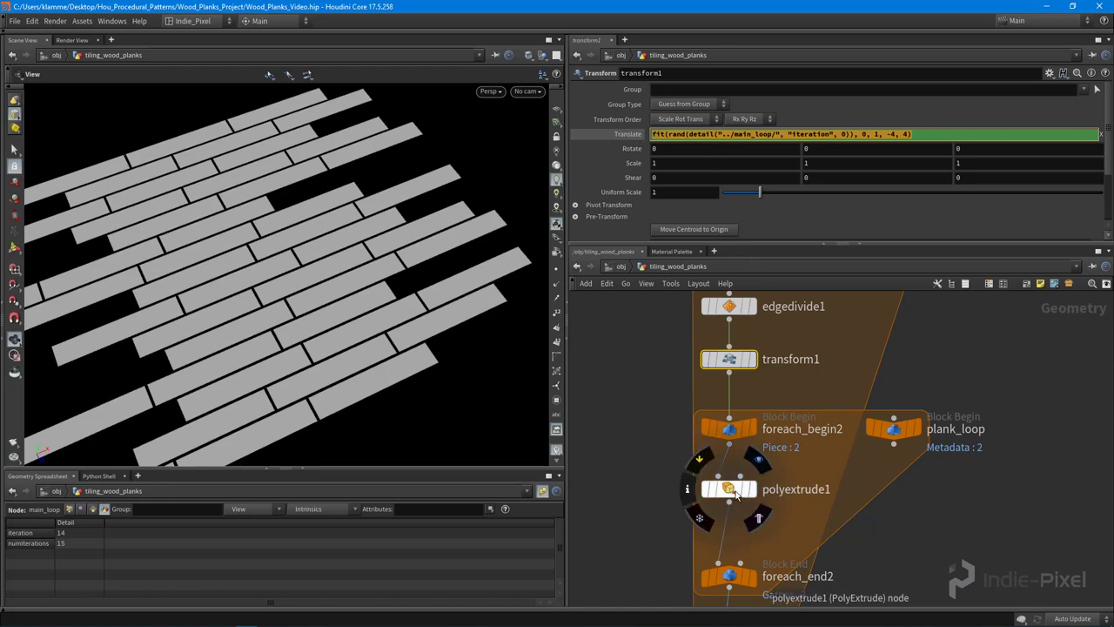
key(ctrl+v)
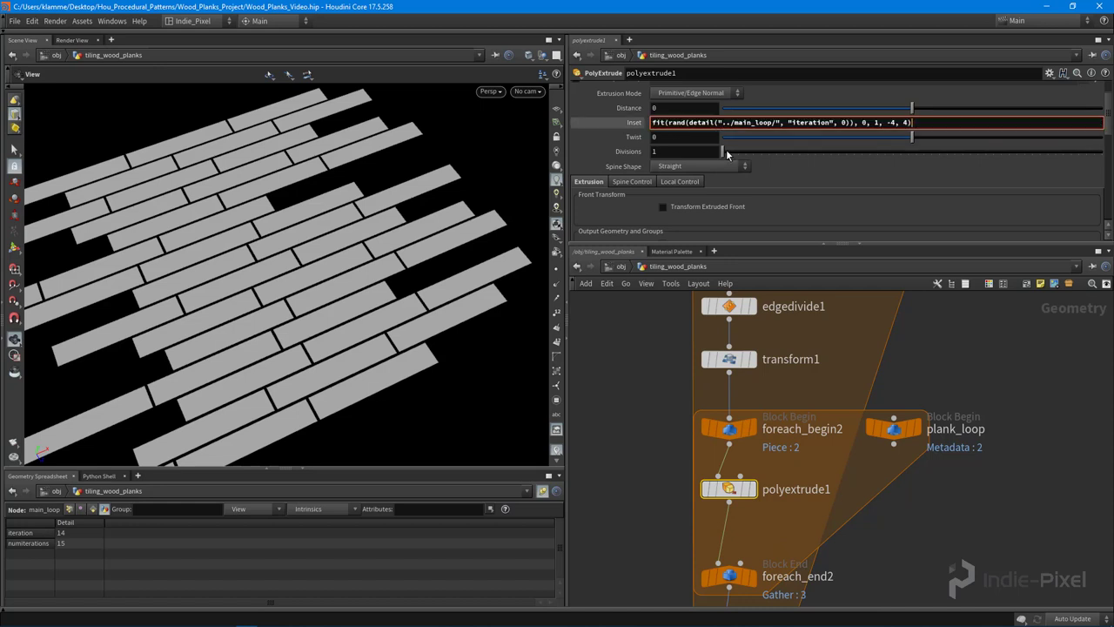
key(Return)
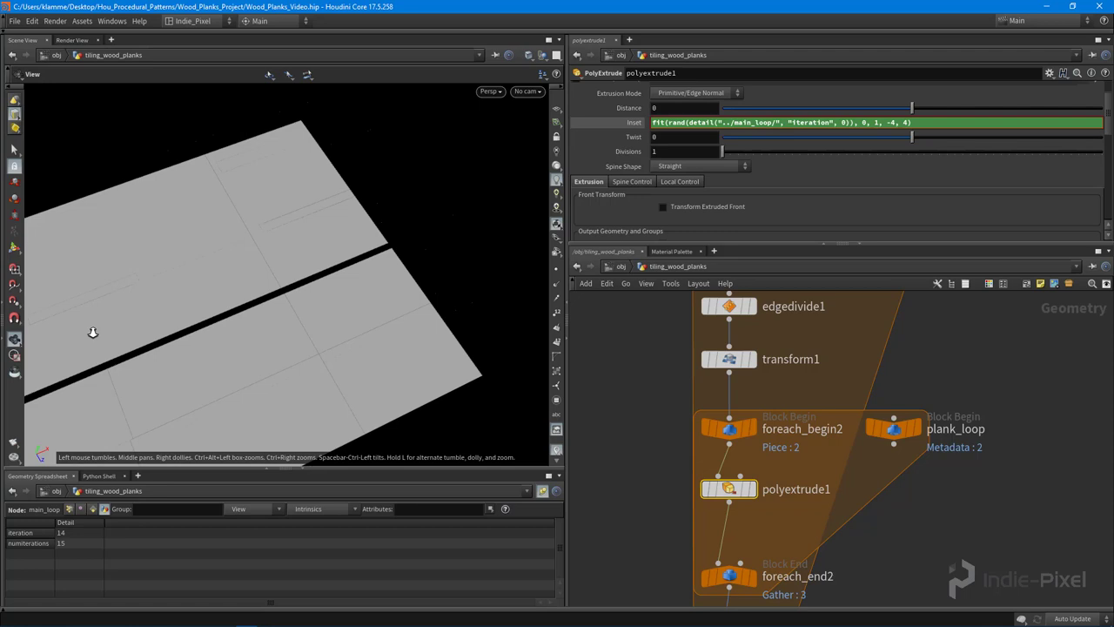
drag(92, 331, 306, 284)
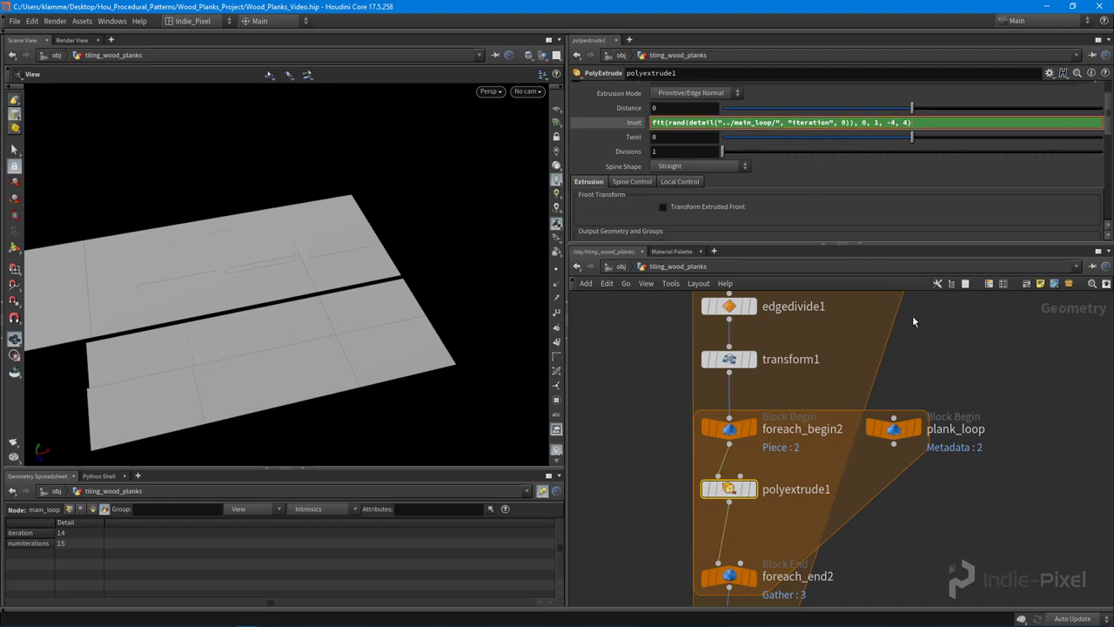
click(968, 391)
middle_drag(967, 390, 952, 407)
key(ctrl+z)
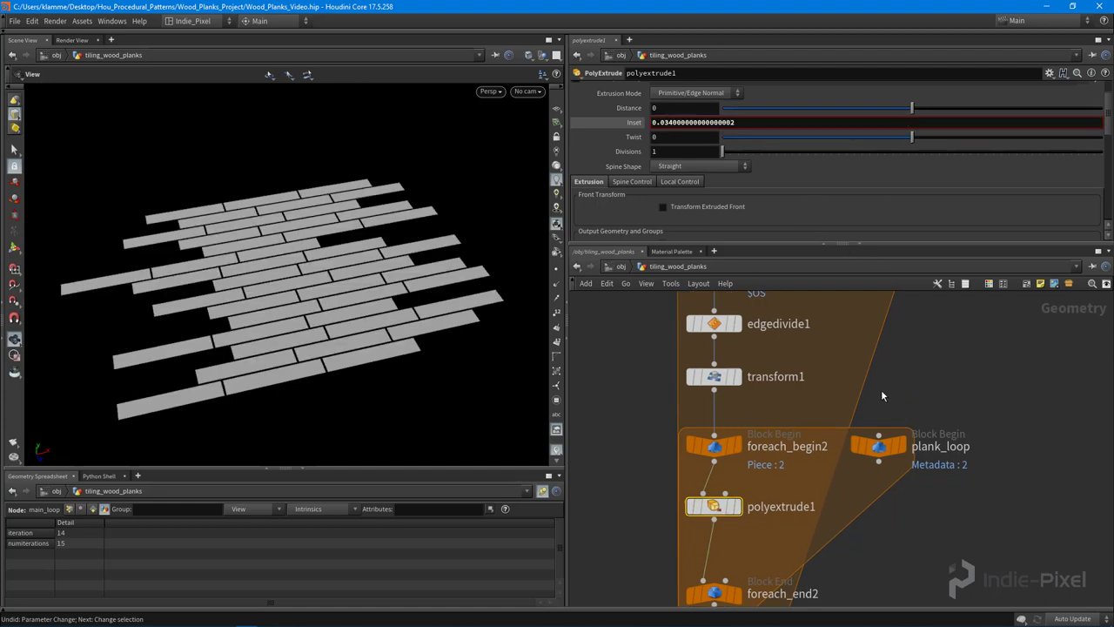
Try a smaller PolyExtrude inset of about 0.024, and undo it.
click(626, 120)
drag(348, 291, 361, 326)
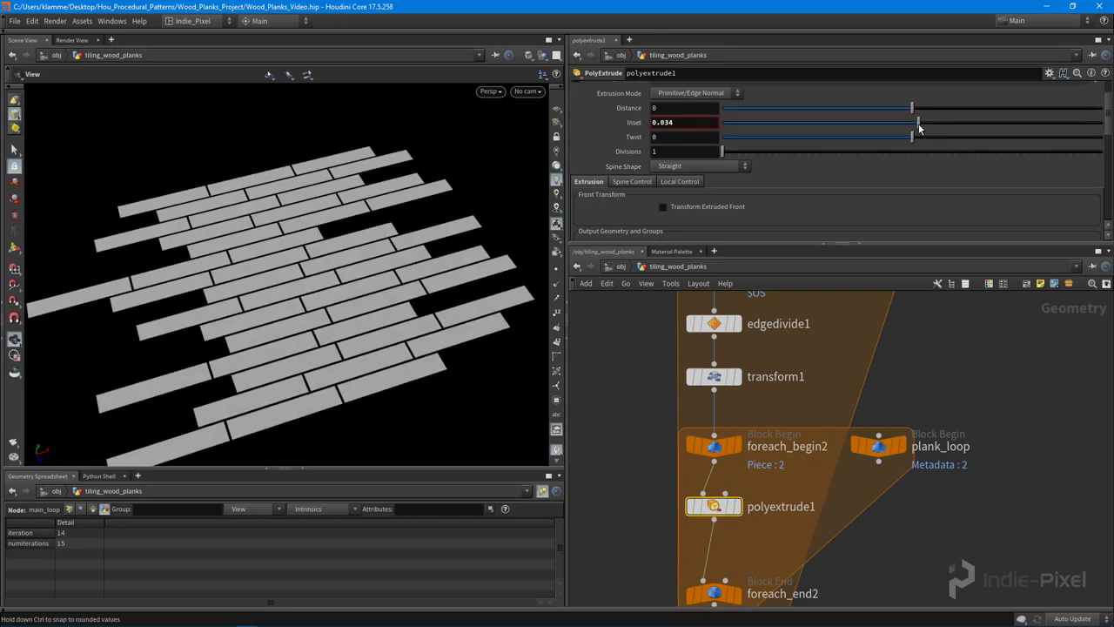
drag(919, 129, 917, 136)
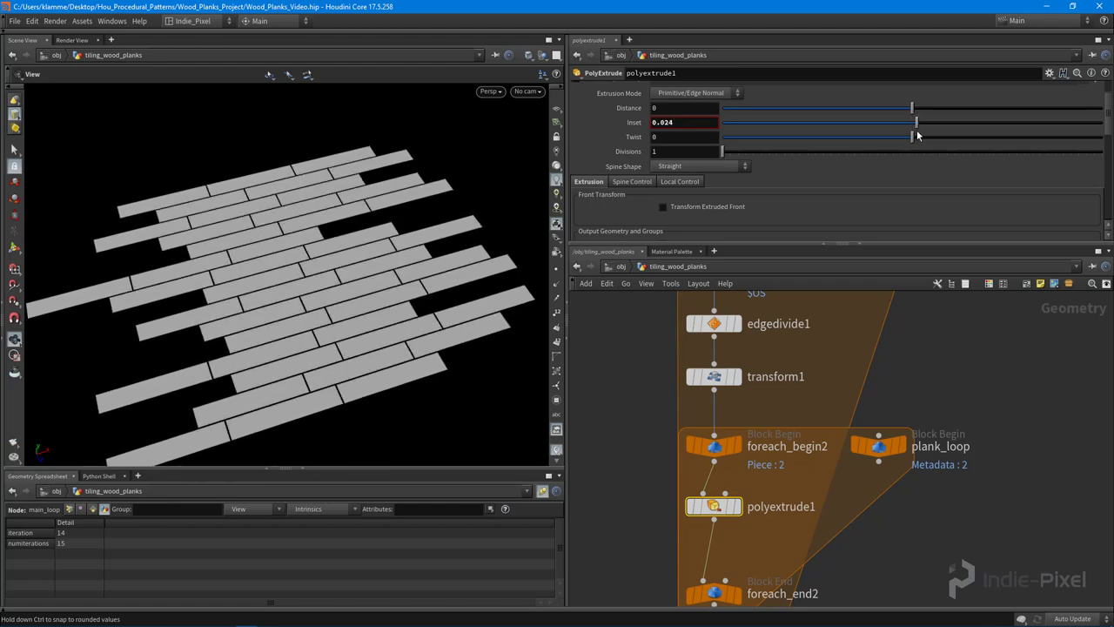
key(ctrl+z)
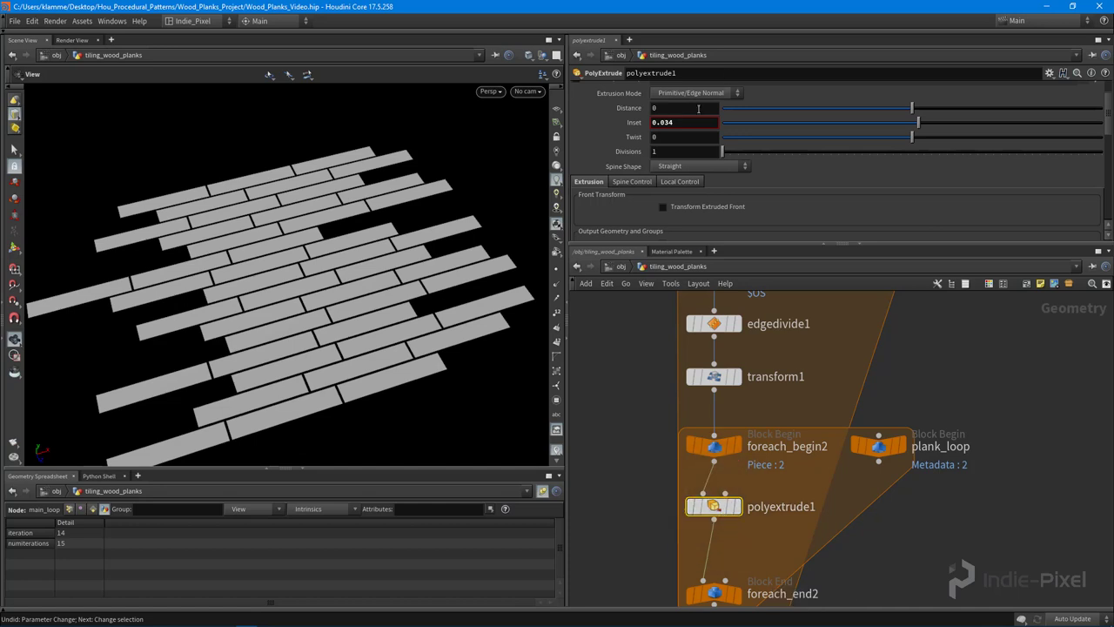
Paste the copied expression into the PolyExtrude inset and change its output range to 0.003 minimum and 0.03 maximum.
key(ctrl+v)
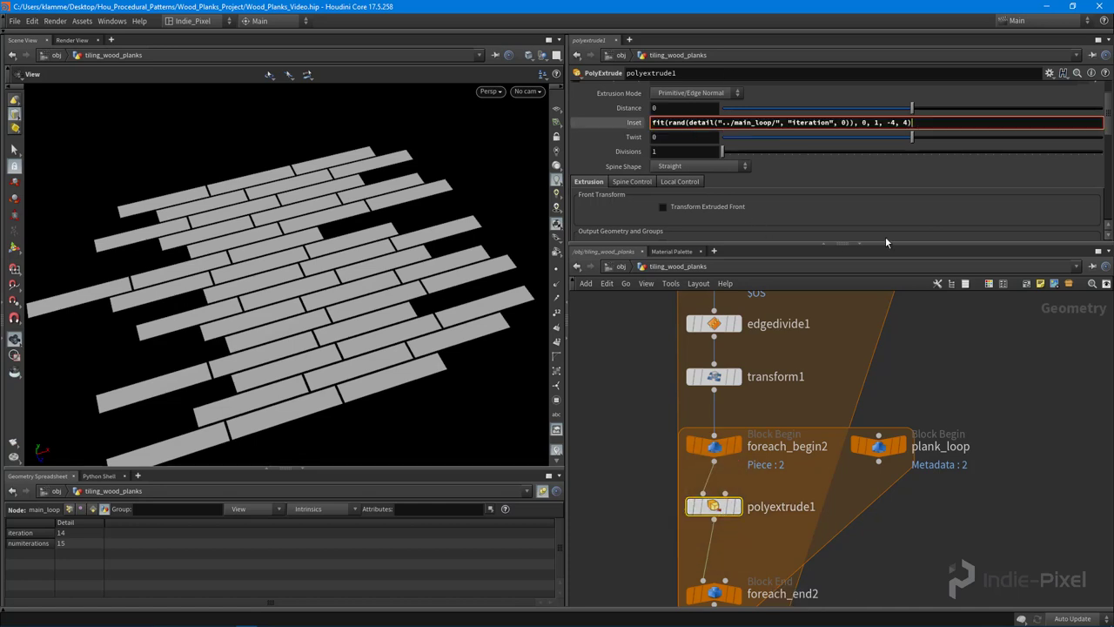
key(Left)
key(Left)
key(BackSpace)
key(BackSpace)
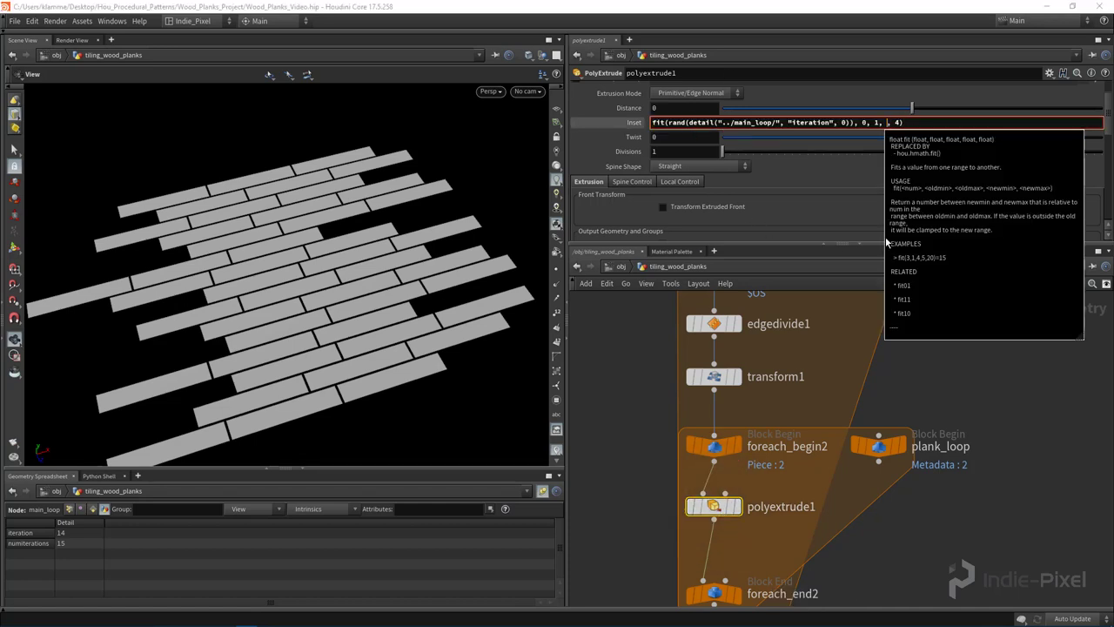
text(0.003)
key(Right)
key(Right)
key(Right)
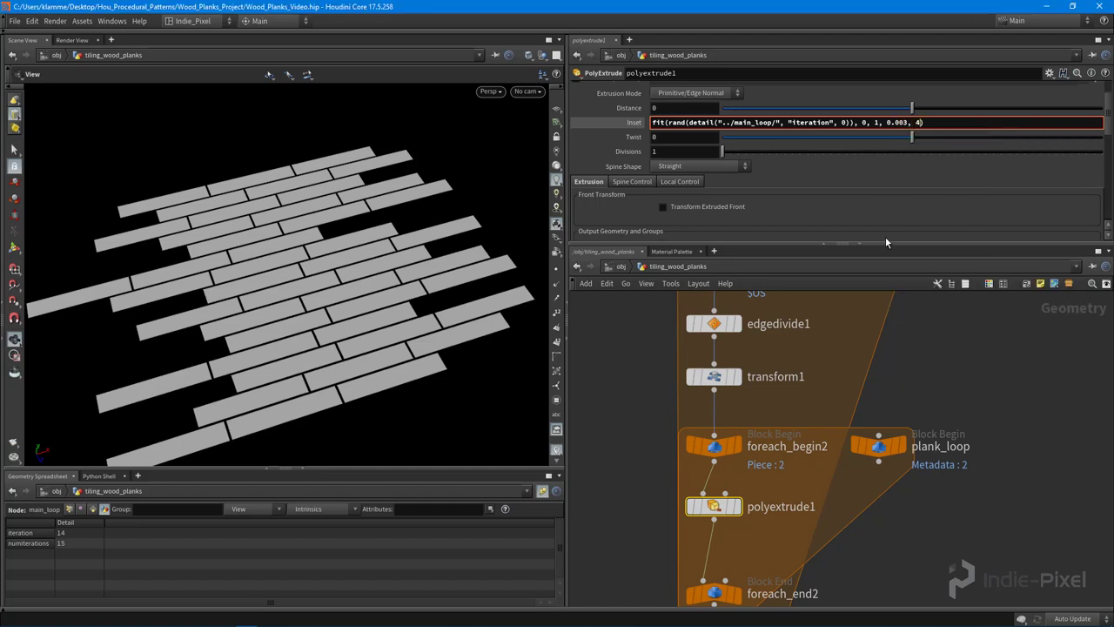
key(BackSpace)
text(0.03)
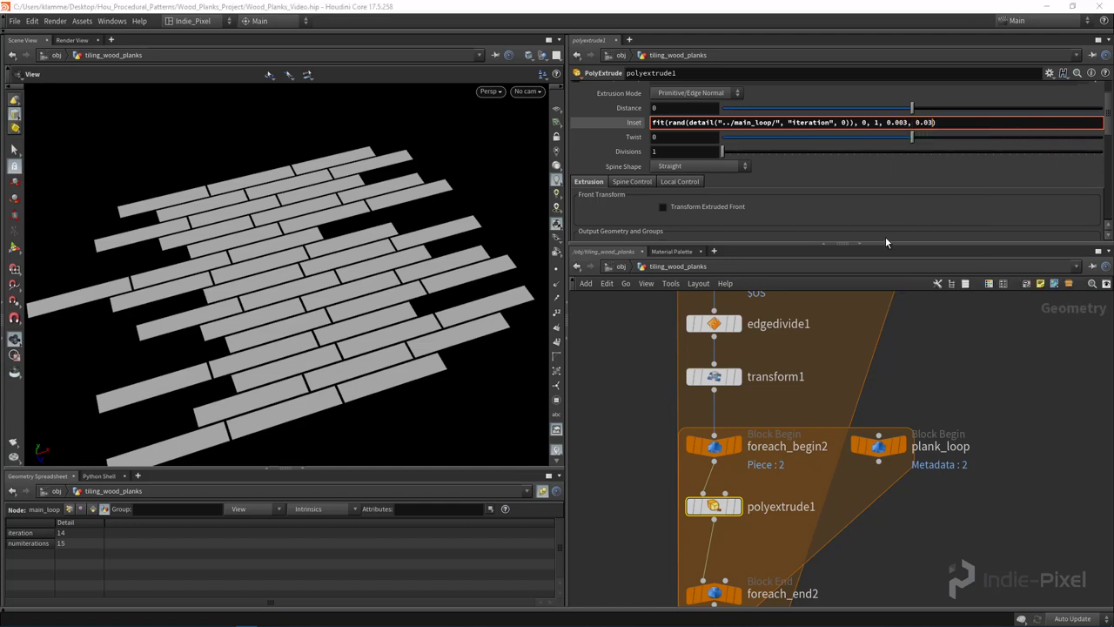
key(Return)
Examine the randomized gaps between the planks from several angles and close up.
drag(296, 288, 281, 329)
scroll(343, 221, up, 3)
middle_drag(308, 324, 311, 276)
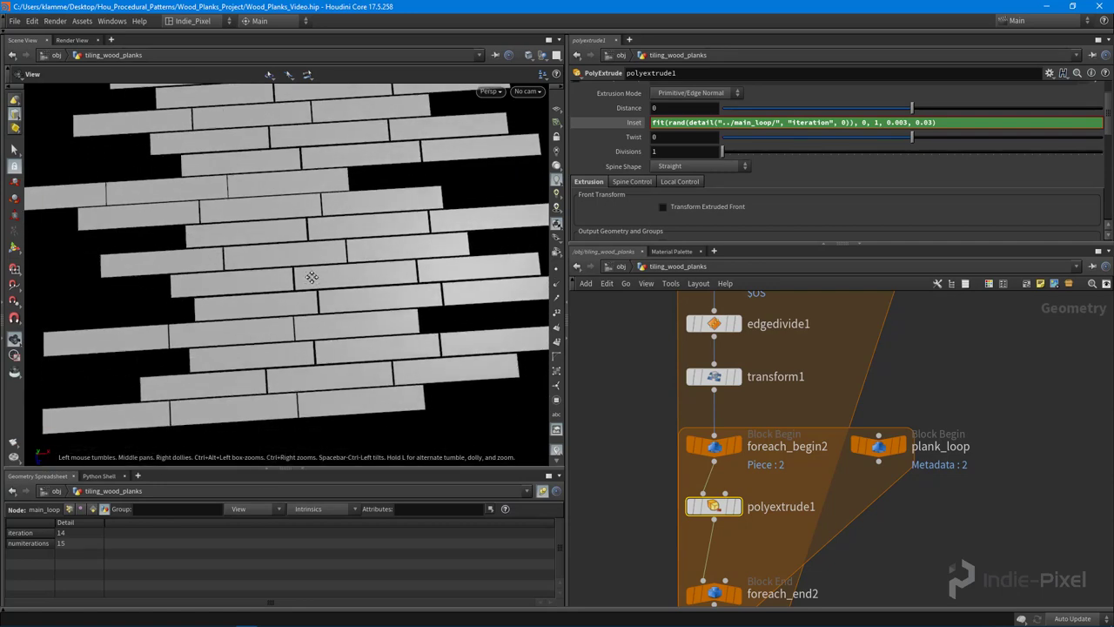
drag(311, 276, 328, 290)
middle_drag(761, 511, 780, 429)
scroll(779, 429, down, 2)
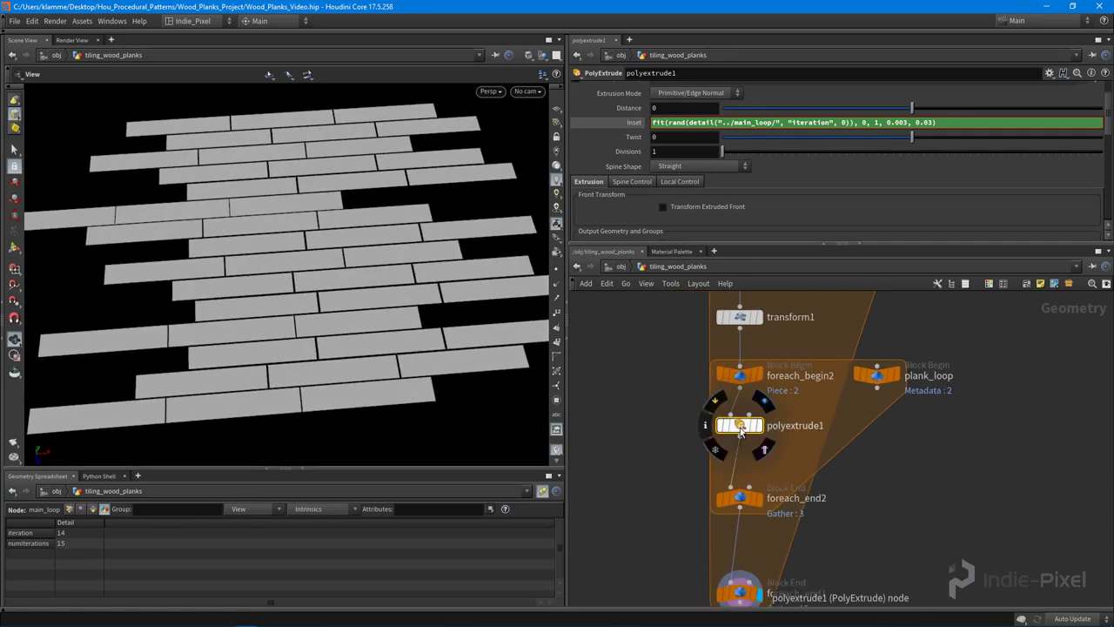
drag(740, 426, 741, 433)
middle_drag(209, 423, 233, 328)
scroll(234, 328, up, 5)
drag(261, 311, 367, 293)
middle_drag(418, 270, 388, 278)
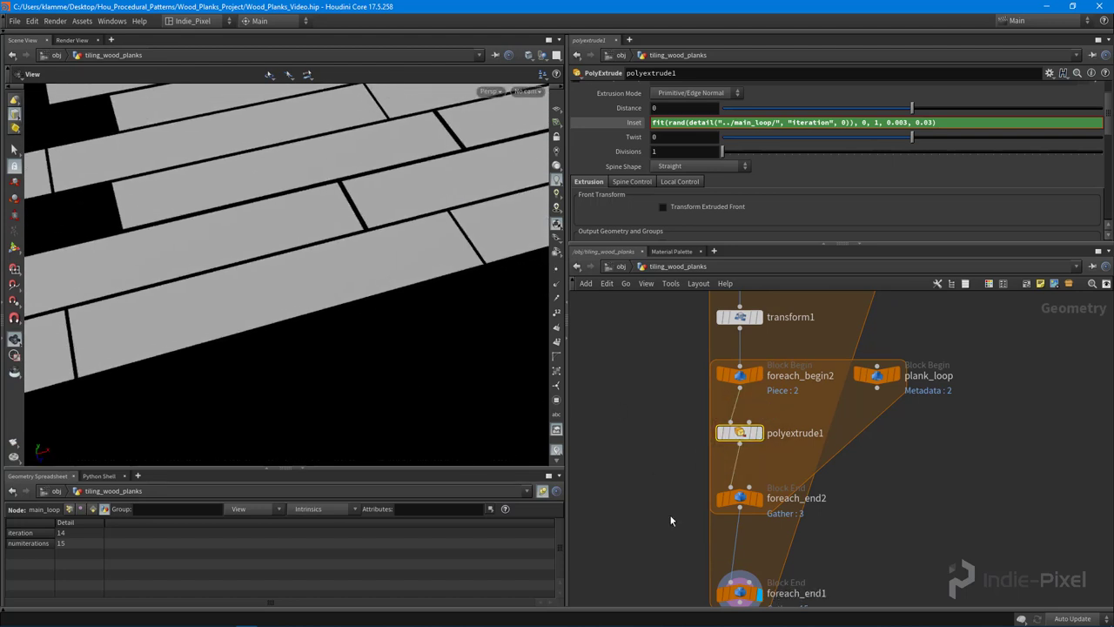
Display foreach_end2, preview individual planks with Single Pass, and turn Single Pass off again.
click(757, 502)
click(741, 499)
right_drag(332, 325, 282, 293)
click(575, 204)
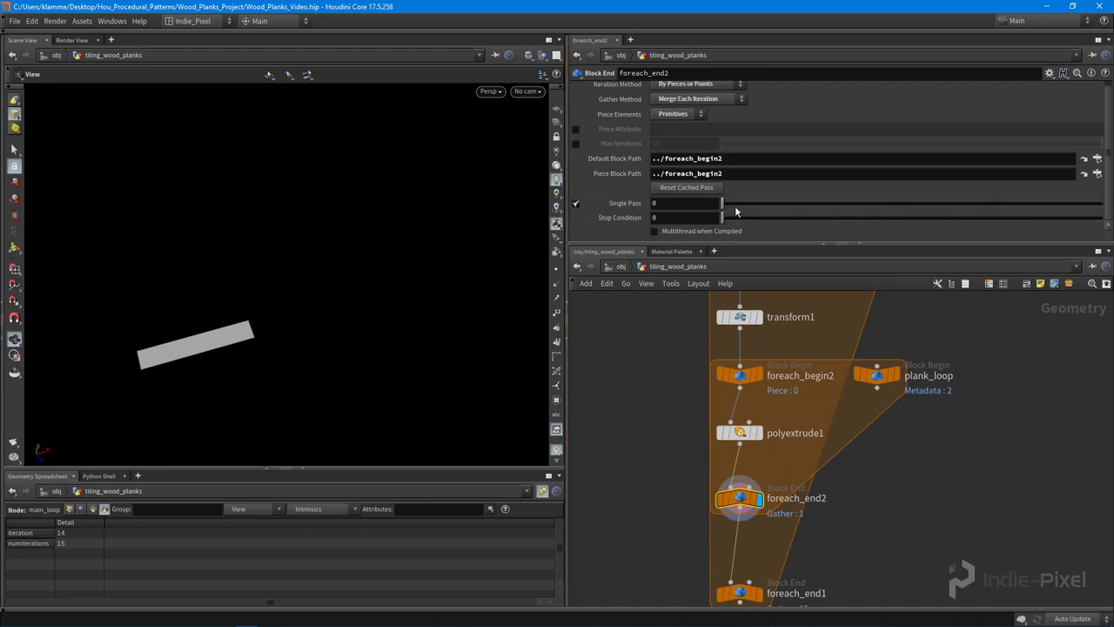
mouse_move(736, 209)
mouse_down()
mouse_move(772, 208)
mouse_move(729, 210)
mouse_up()
click(575, 203)
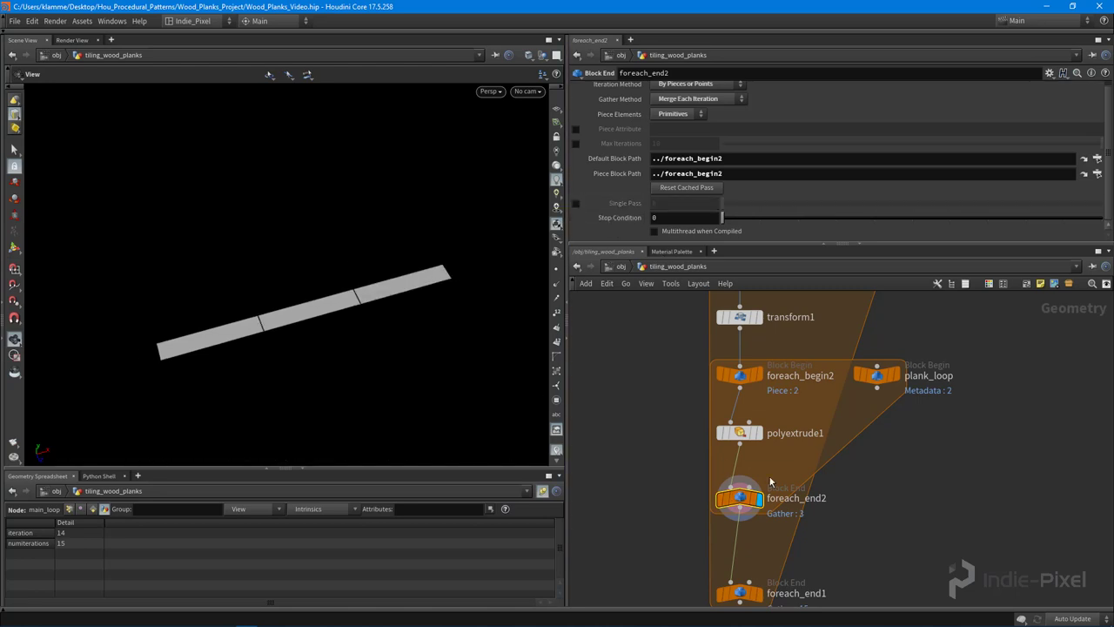
Display foreach_end1 and examine the gap variation across the whole plank floor.
click(755, 593)
drag(309, 231, 333, 297)
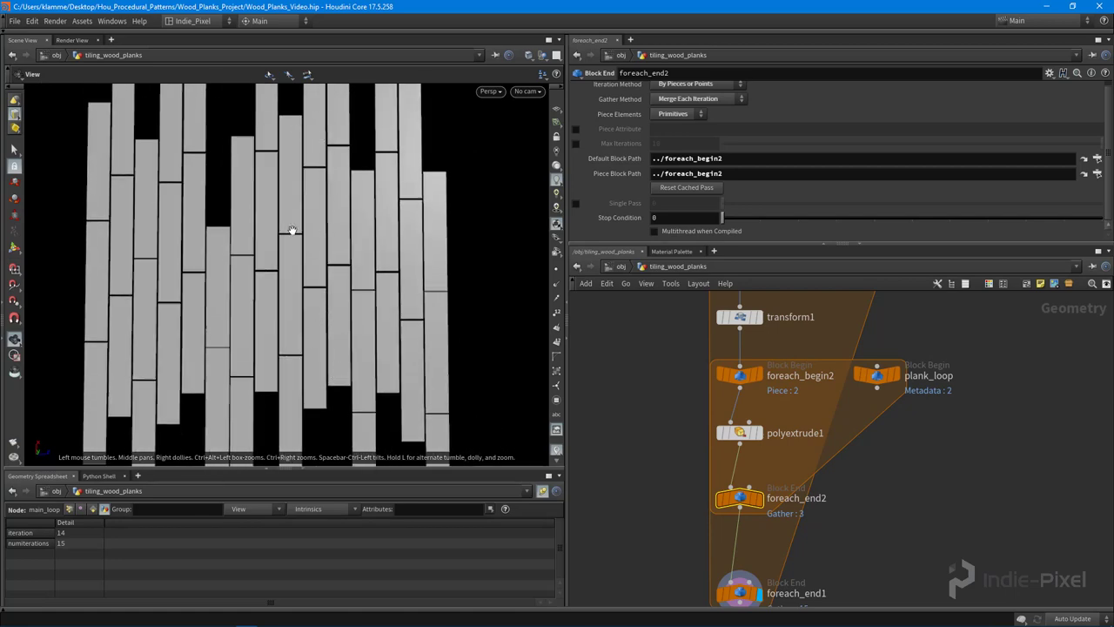
drag(325, 325, 343, 287)
right_drag(350, 299, 416, 307)
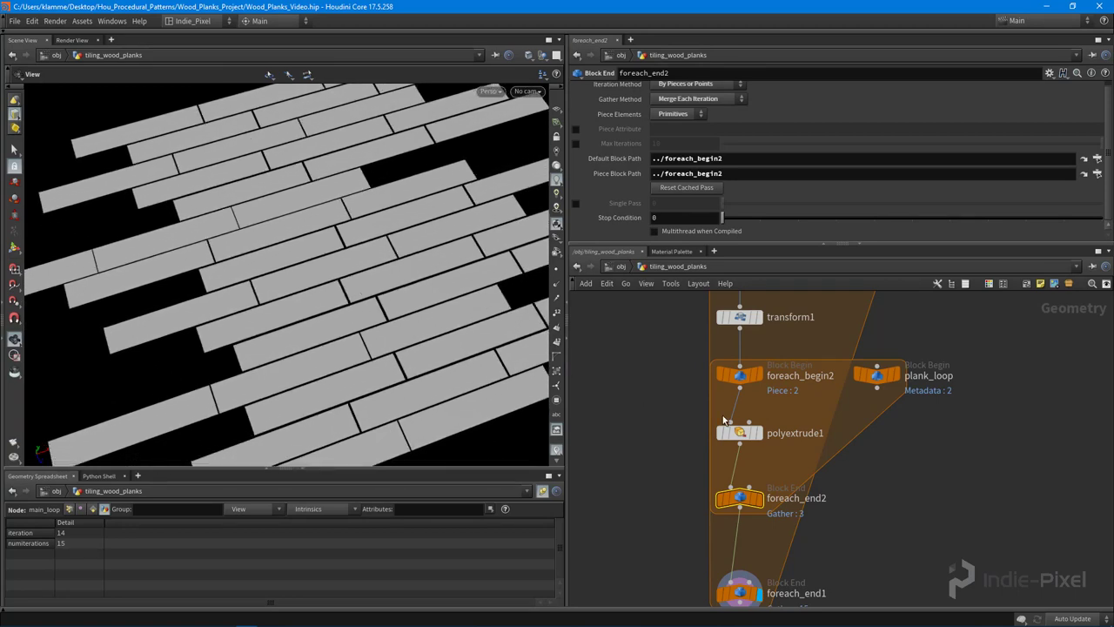
Add a Transform node inside the plank loop and wire it between polyextrude1 and foreach_end2.
scroll(757, 419, up, 2)
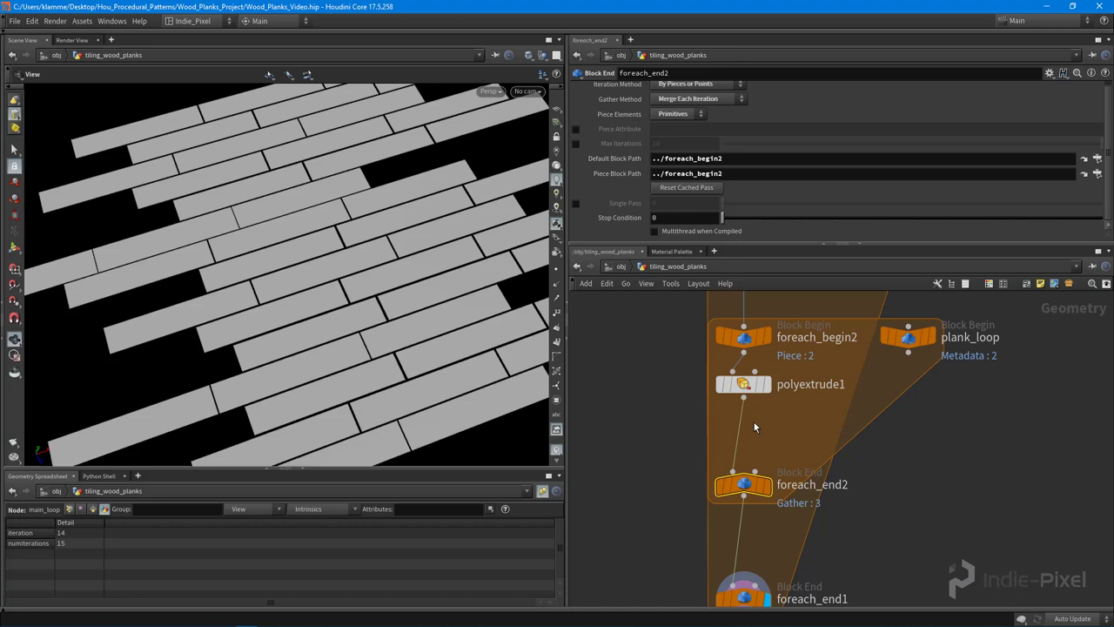
key(Tab)
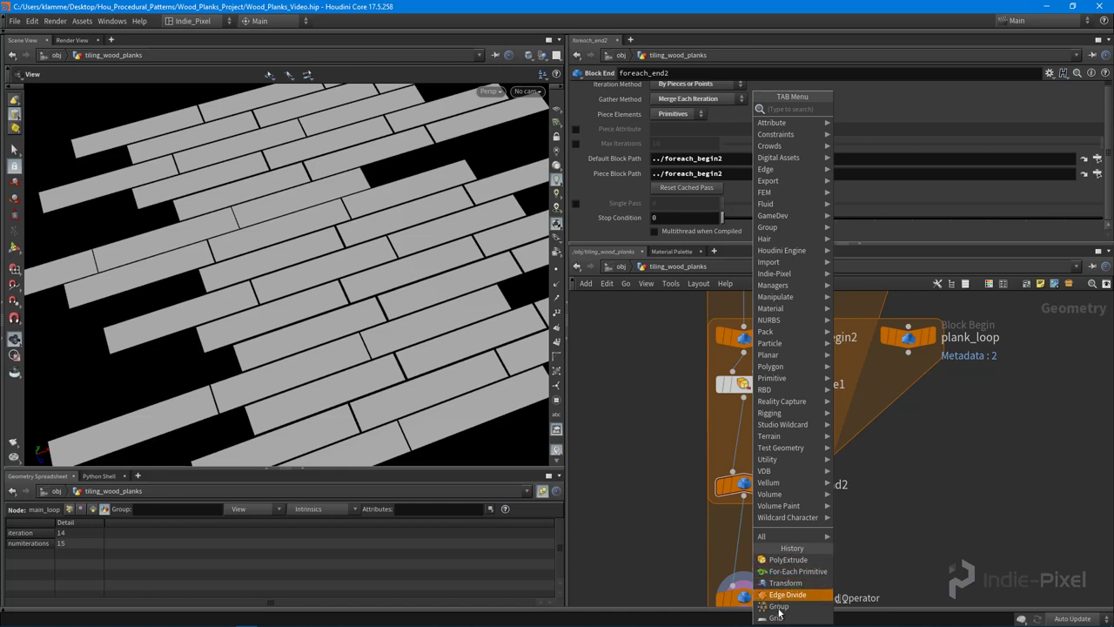
click(788, 583)
click(790, 436)
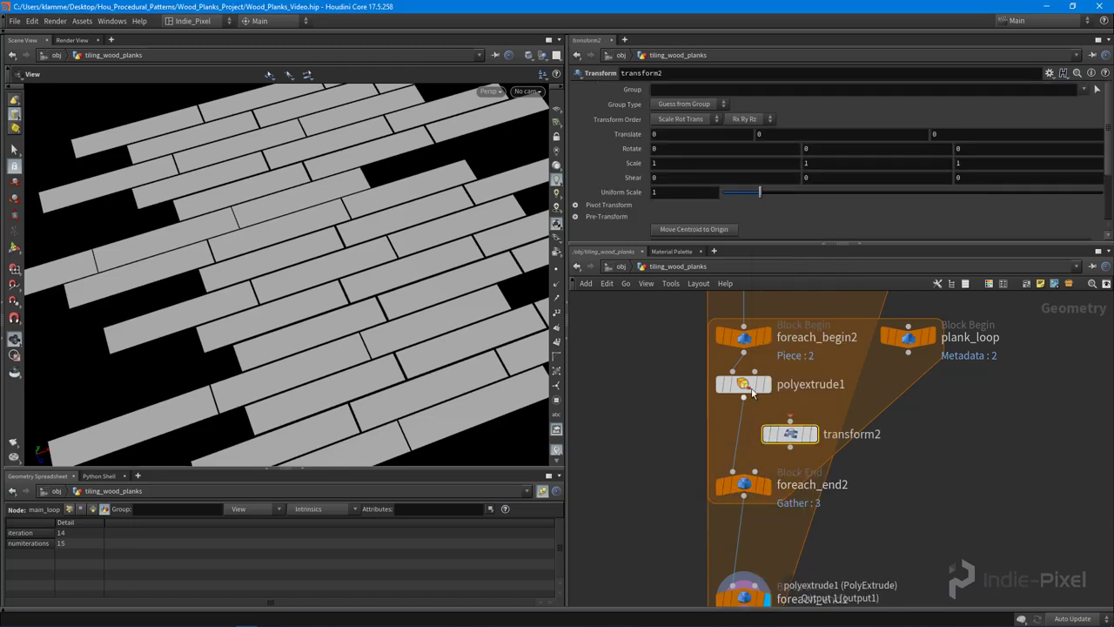
scroll(748, 391, up, 2)
drag(740, 403, 725, 509)
drag(809, 459, 742, 445)
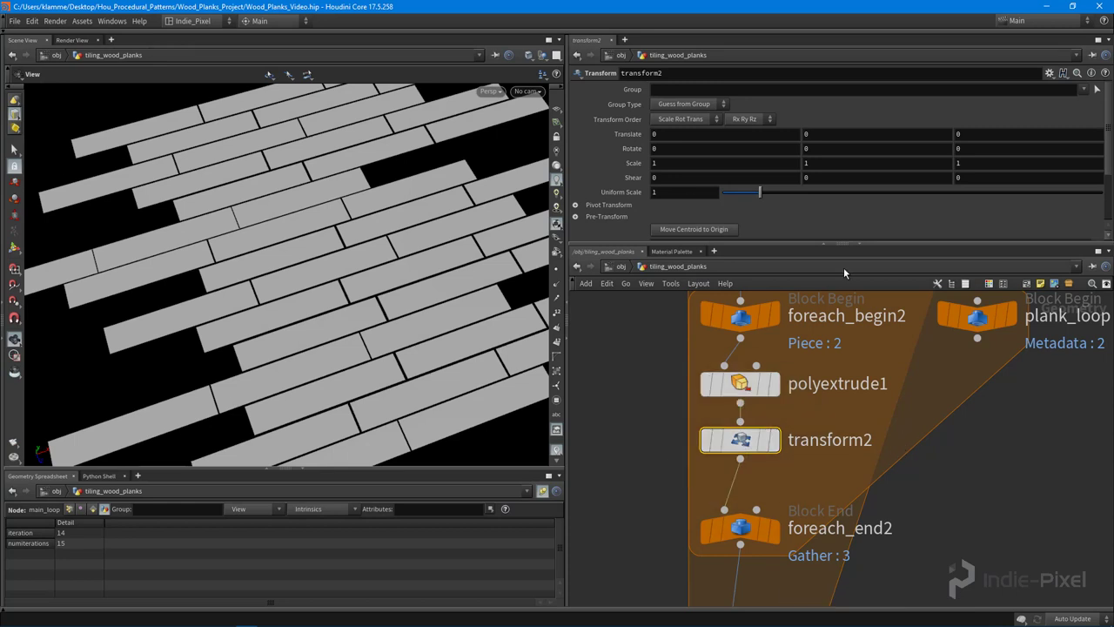
Set transform2's Y rotation to the expression fit(rand(detail("../main_loop/", "iteration", 0)), 0, 1, -4, 4).
drag(463, 271, 396, 241)
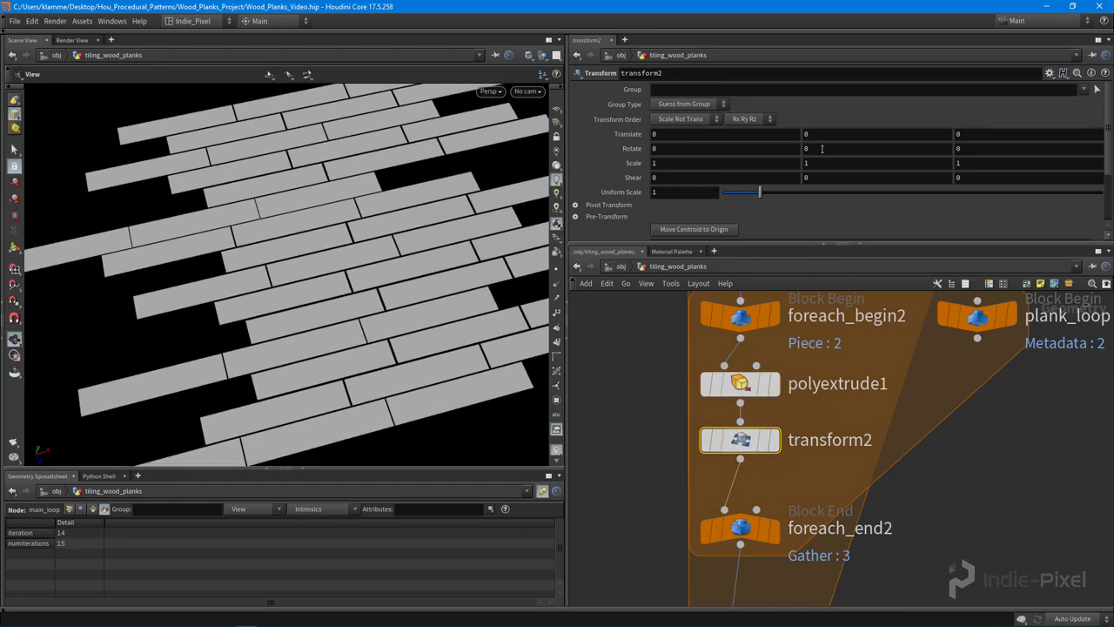
middle_drag(822, 148, 822, 178)
drag(358, 302, 387, 346)
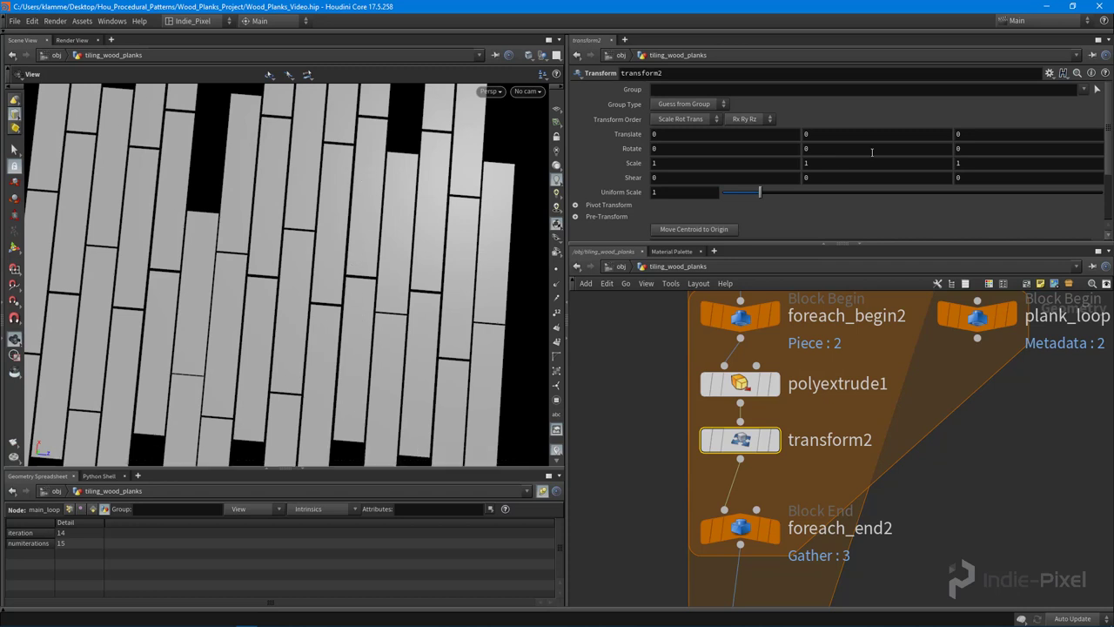
click(842, 150)
text(fit(rand(detail("../main_loop/", "iteration", 0)), 0, 1, -4, 4))
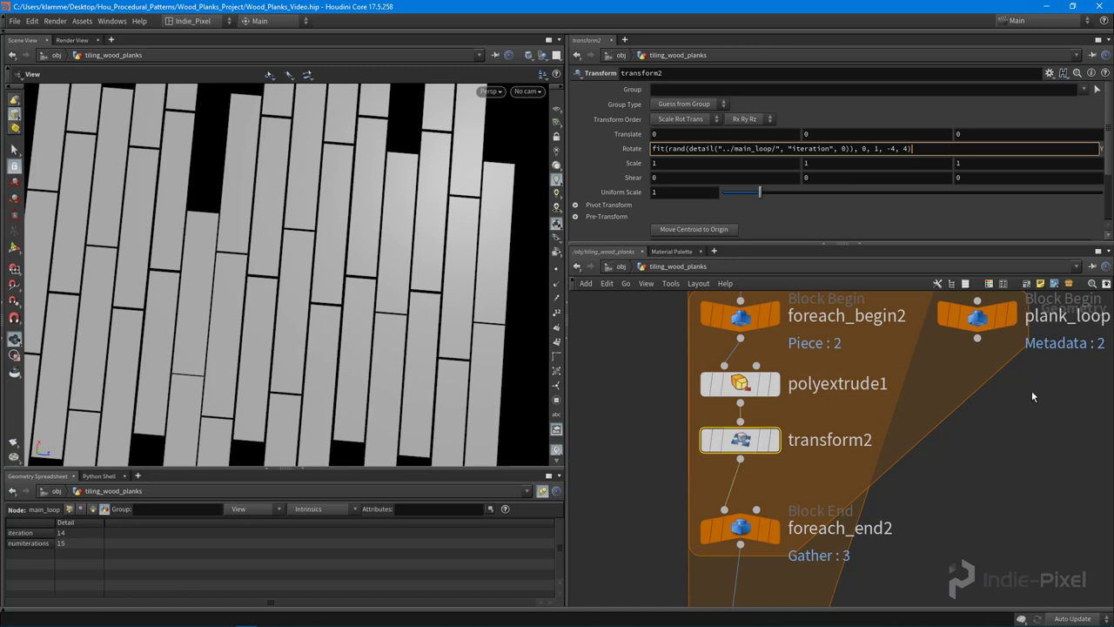
middle_drag(1027, 398, 994, 422)
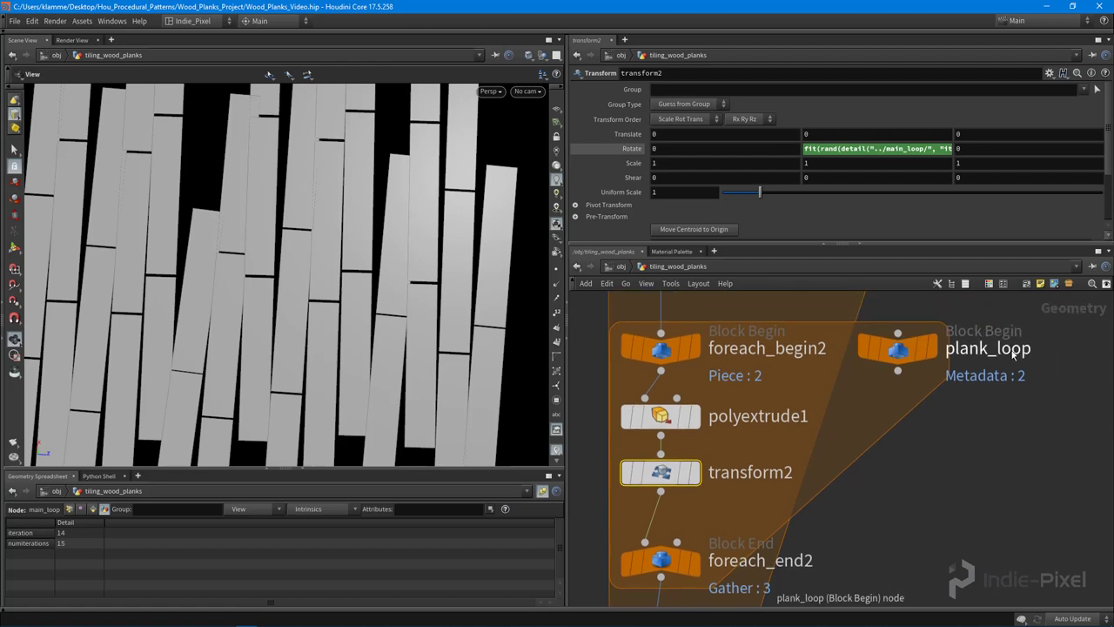
click(1012, 350)
key(Escape)
middle_drag(710, 490, 713, 462)
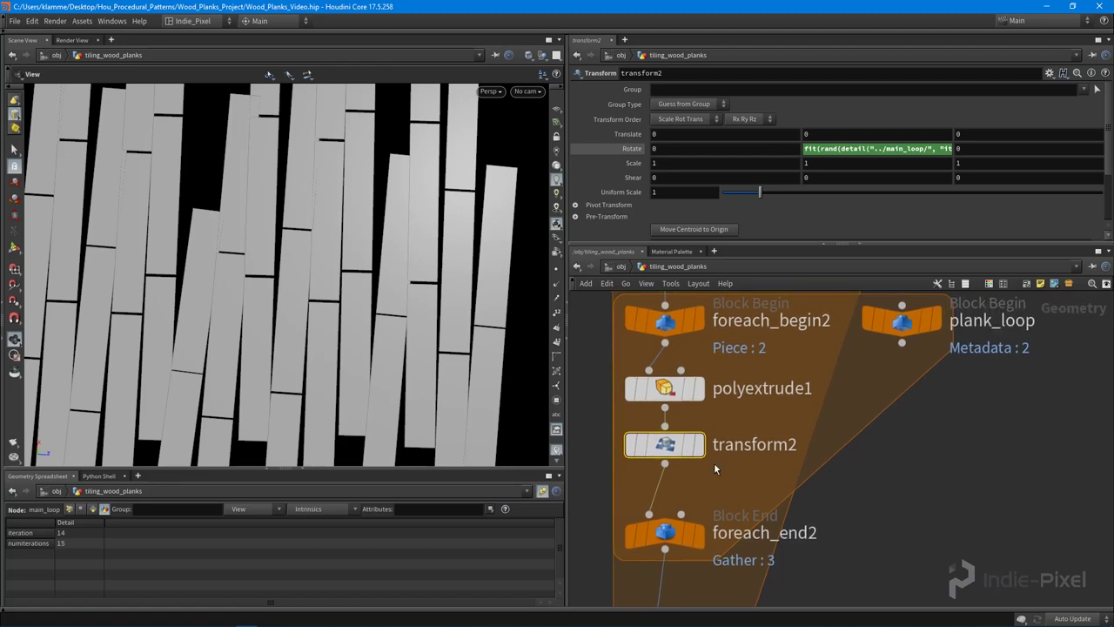
drag(648, 443, 648, 449)
Examine how the random rotation affects the rows of planks across the whole floor, comparing it with the rotation expression.
alt+right_drag(383, 293, 348, 294)
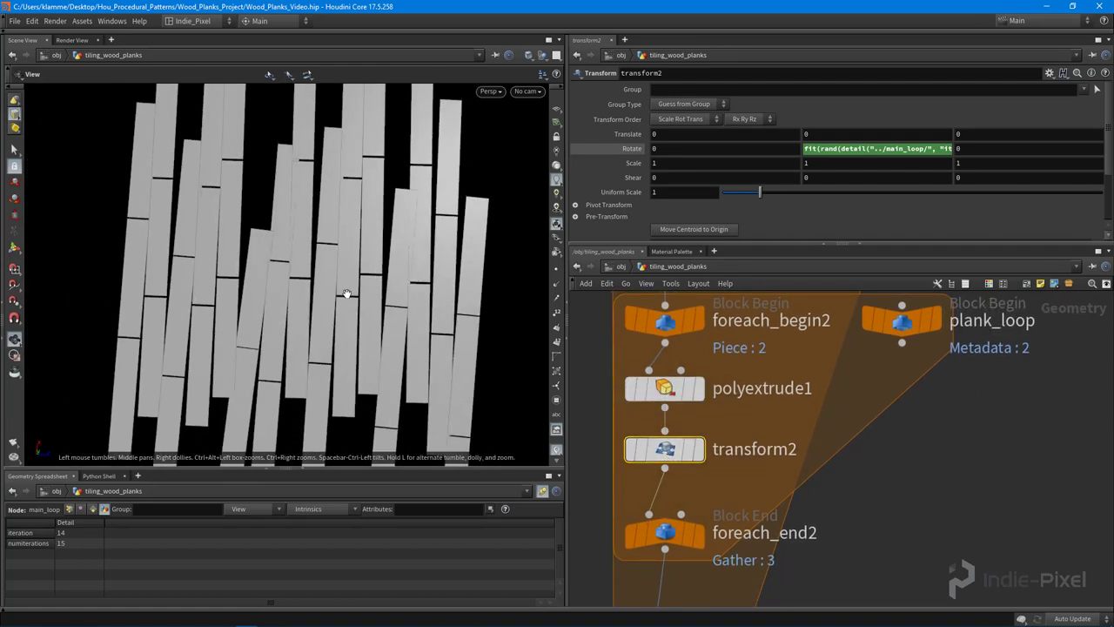
alt+drag(348, 294, 391, 313)
alt+middle_drag(390, 313, 316, 278)
mouse_move(316, 277)
mouse_down()
mouse_move(319, 298)
mouse_move(297, 267)
mouse_up()
middle_drag(308, 258, 325, 295)
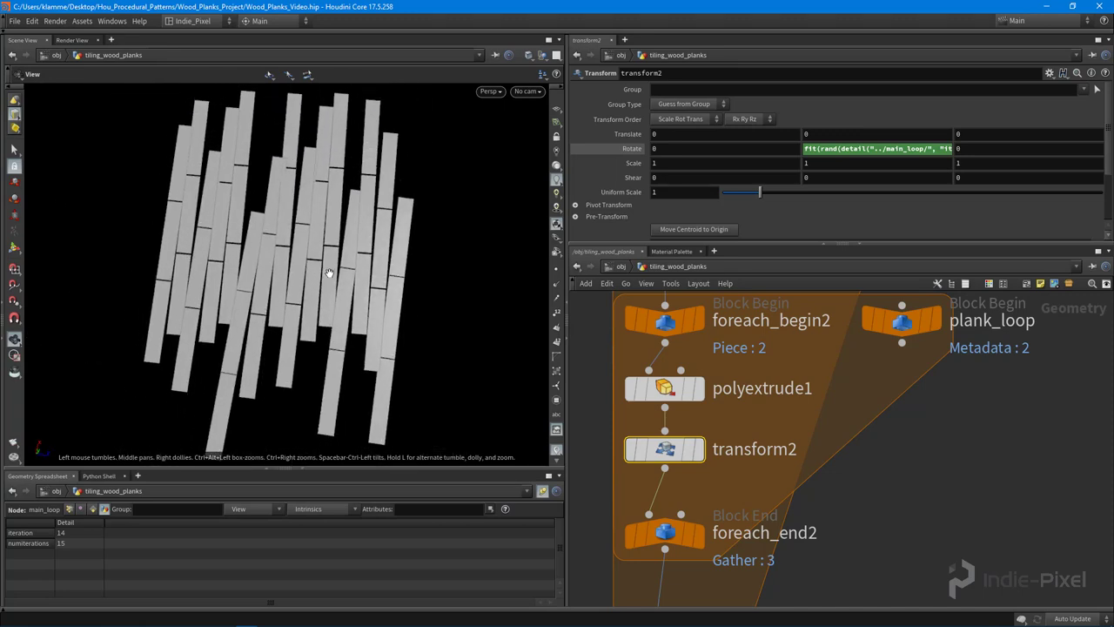
drag(324, 295, 339, 282)
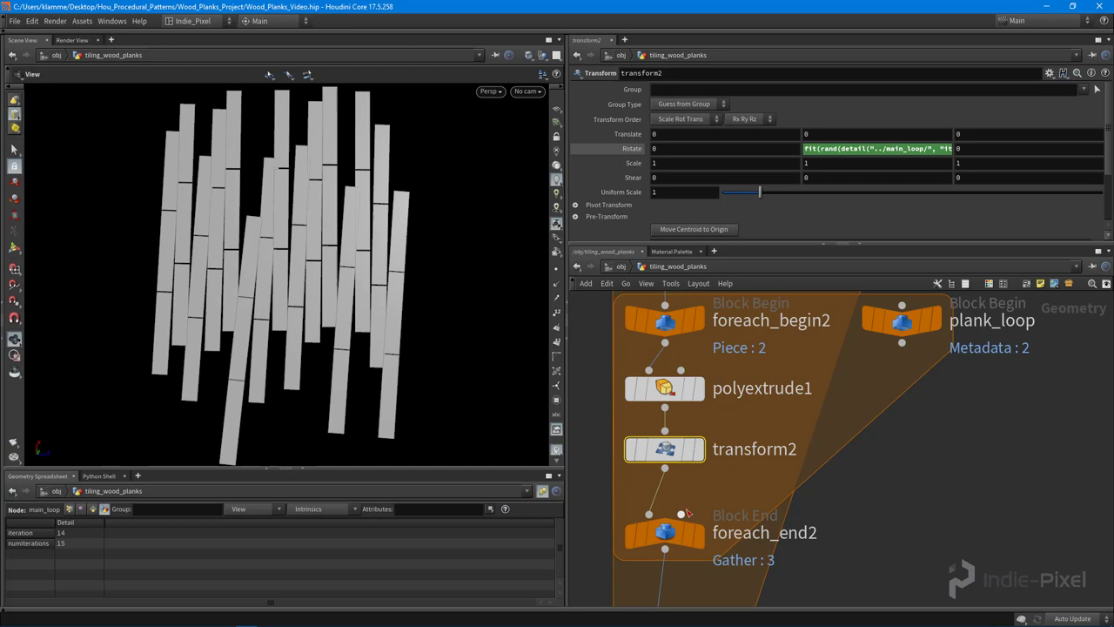
click(837, 149)
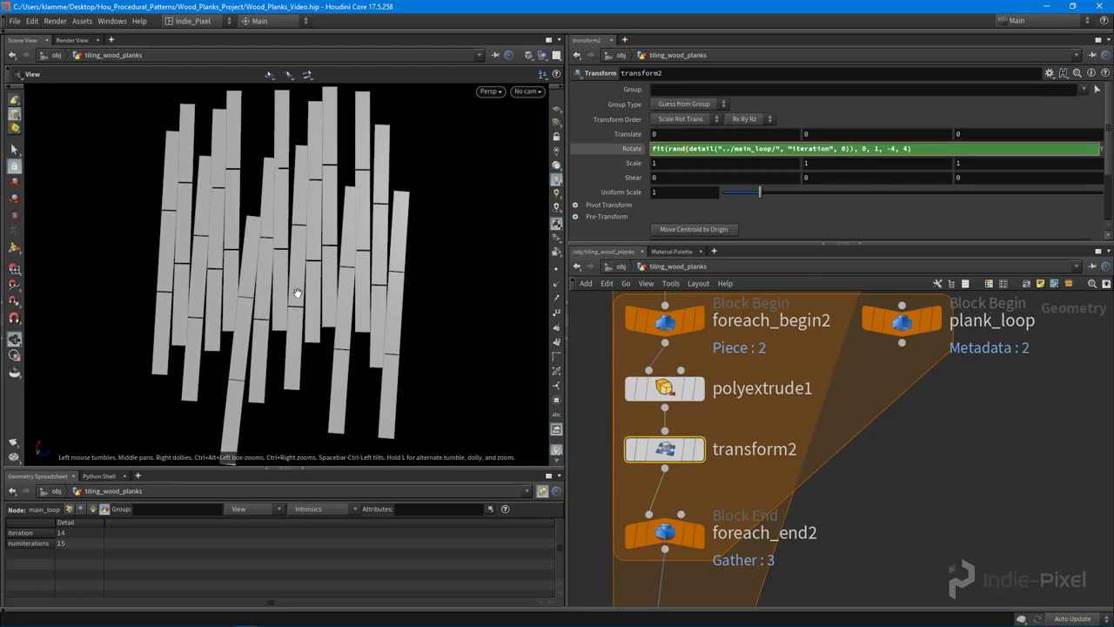
middle_drag(277, 315, 278, 287)
right_drag(279, 287, 266, 292)
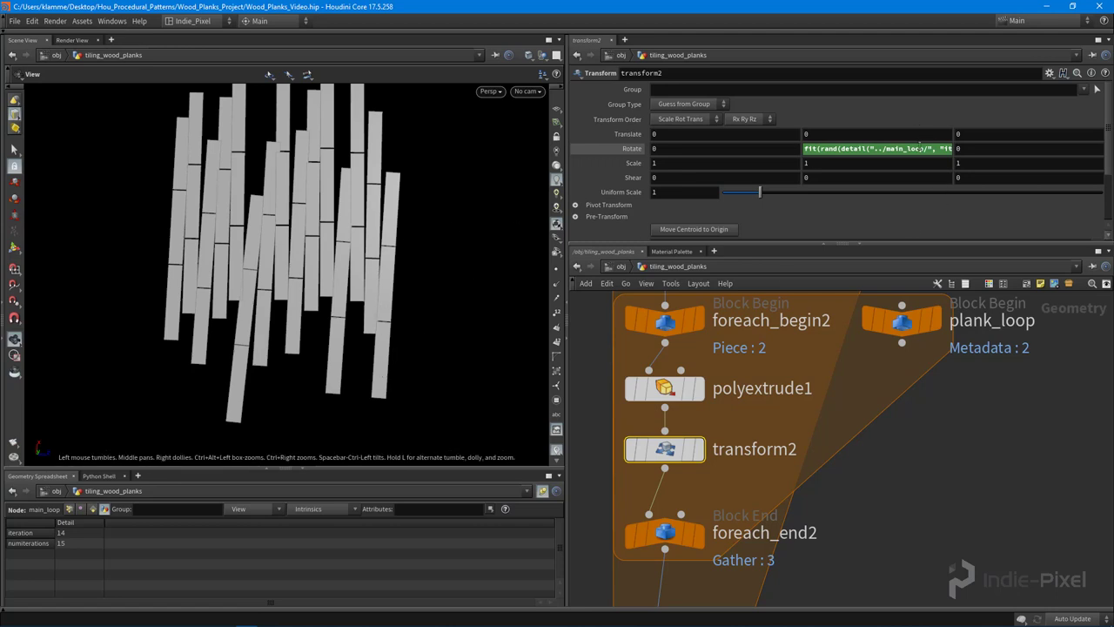
Change the loop reference in transform2's Y rotation expression to plank_loop.
click(922, 149)
key(BackSpace)
key(BackSpace)
key(BackSpace)
key(BackSpace)
key(BackSpace)
key(BackSpace)
key(BackSpace)
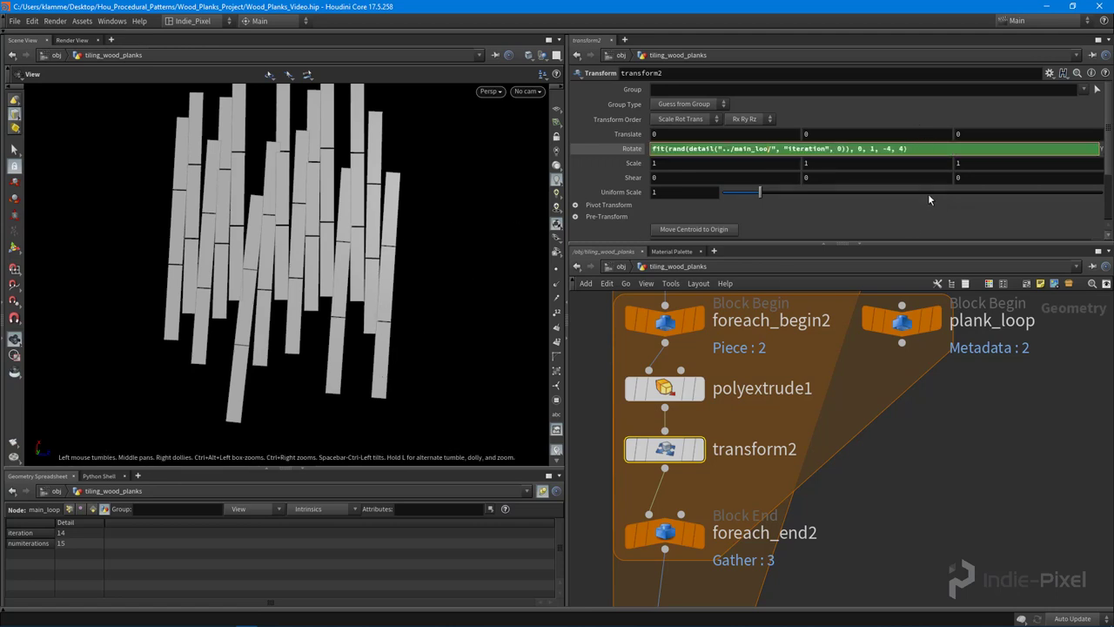
key(BackSpace)
key(BackSpace)
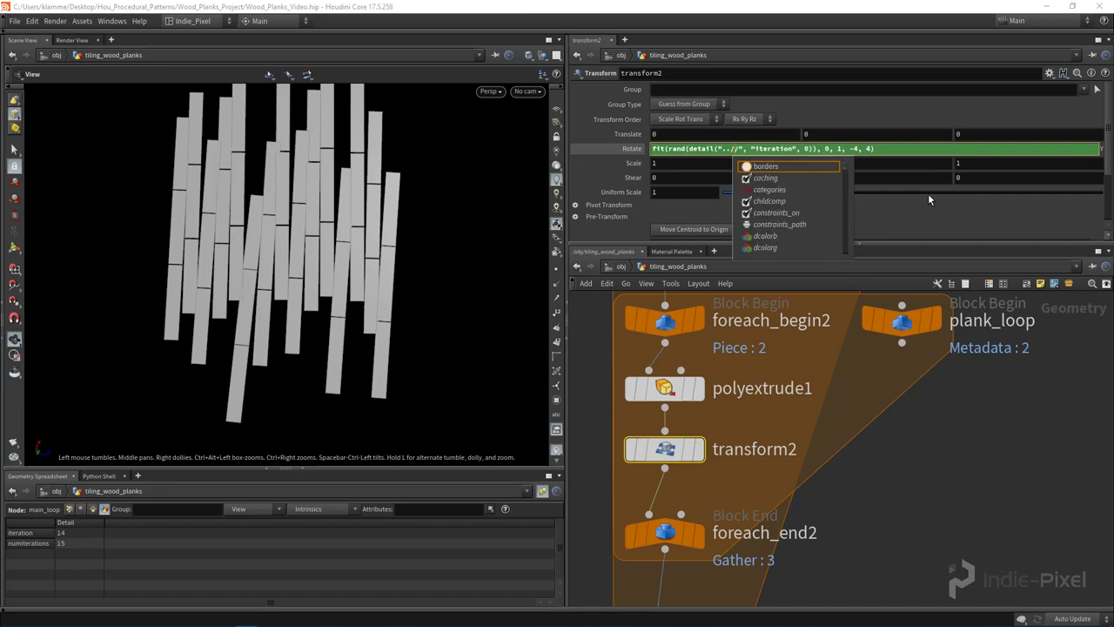
text(plank_loop)
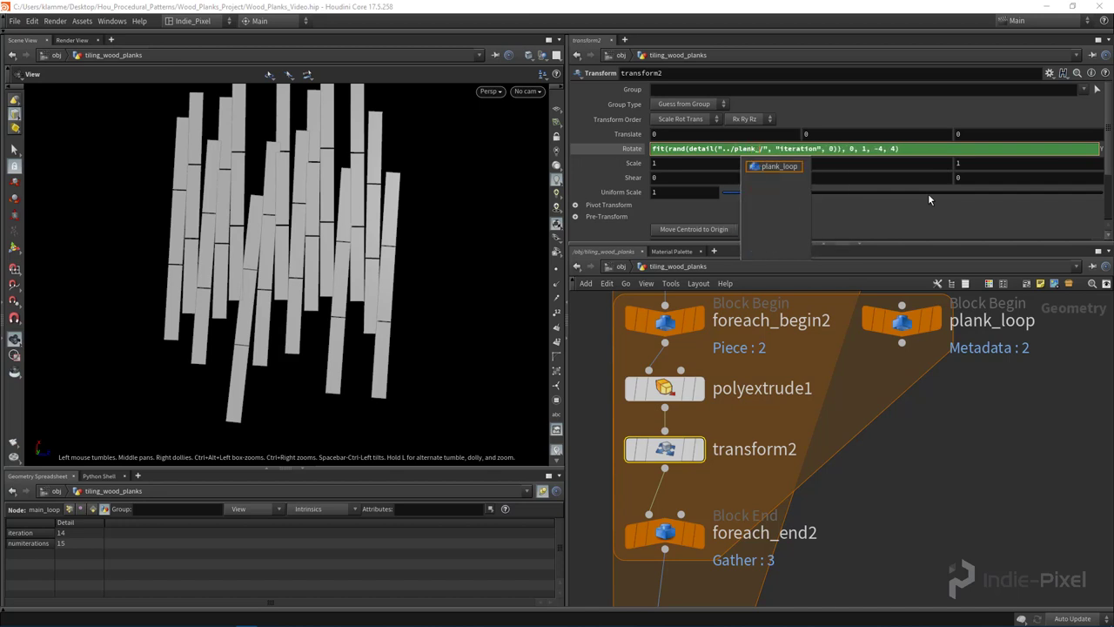
key(Return)
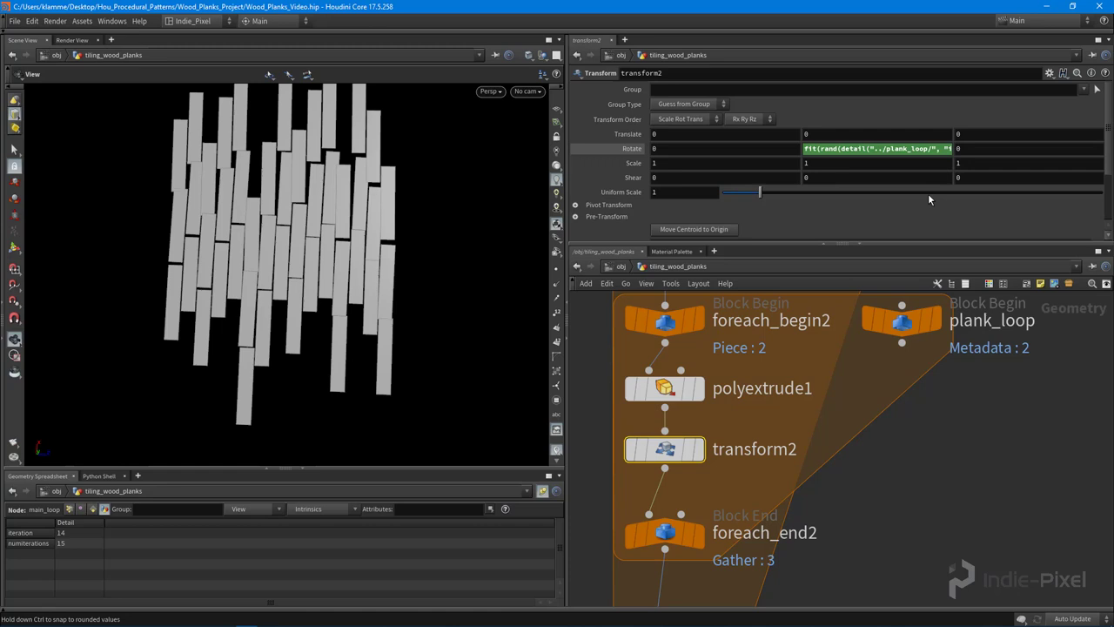
Change the loop reference in polyextrude1's inset expression to plank_loop.
right_drag(315, 276, 418, 283)
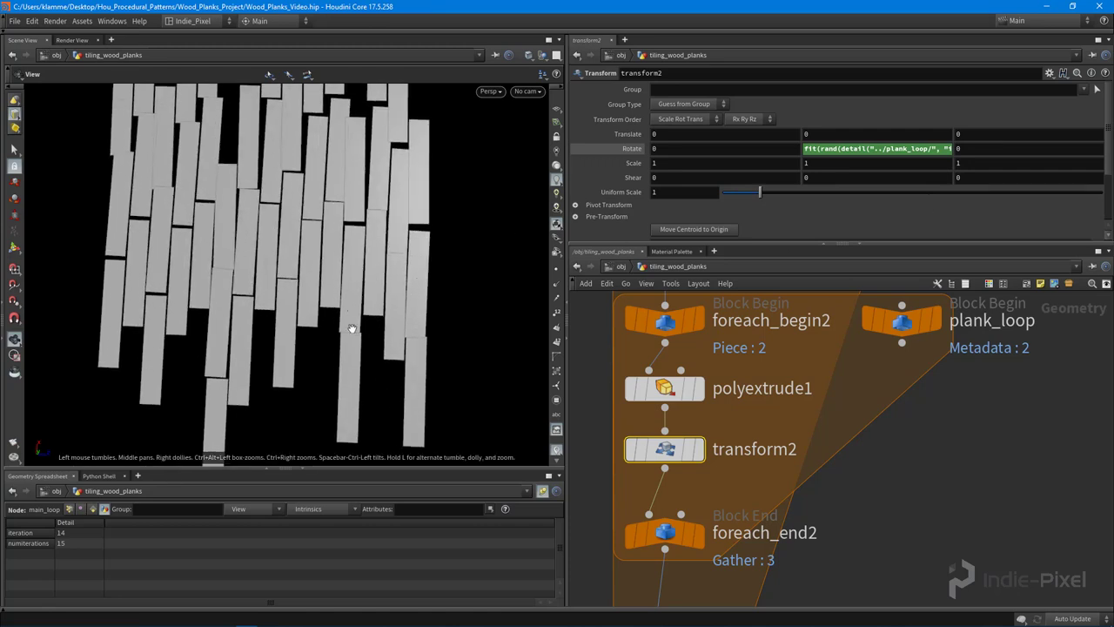
middle_drag(729, 390, 733, 407)
click(674, 415)
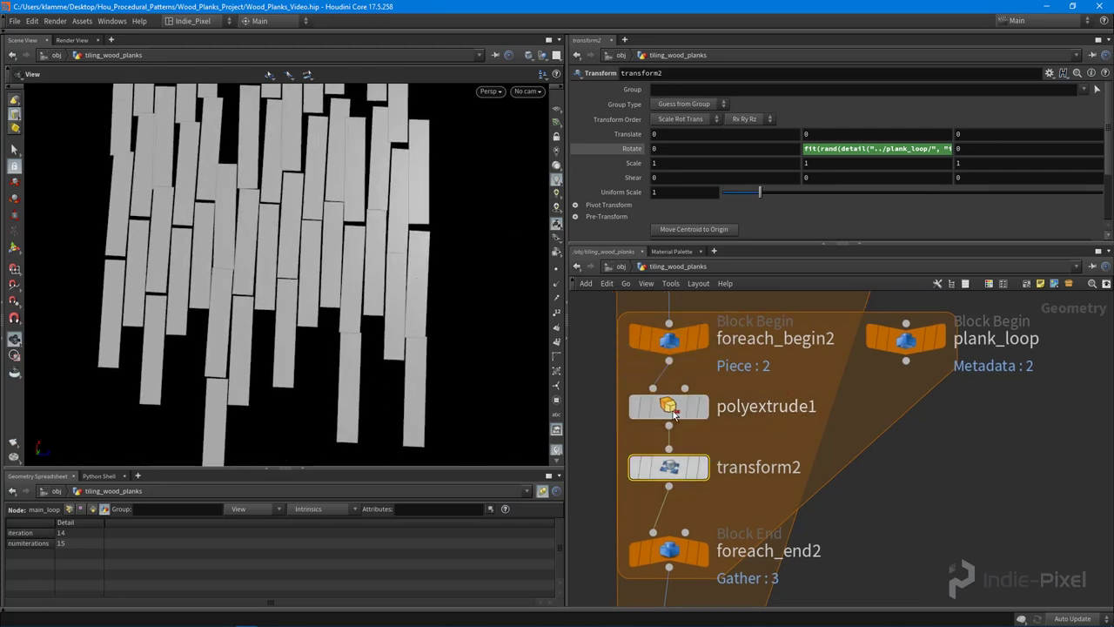
click(669, 407)
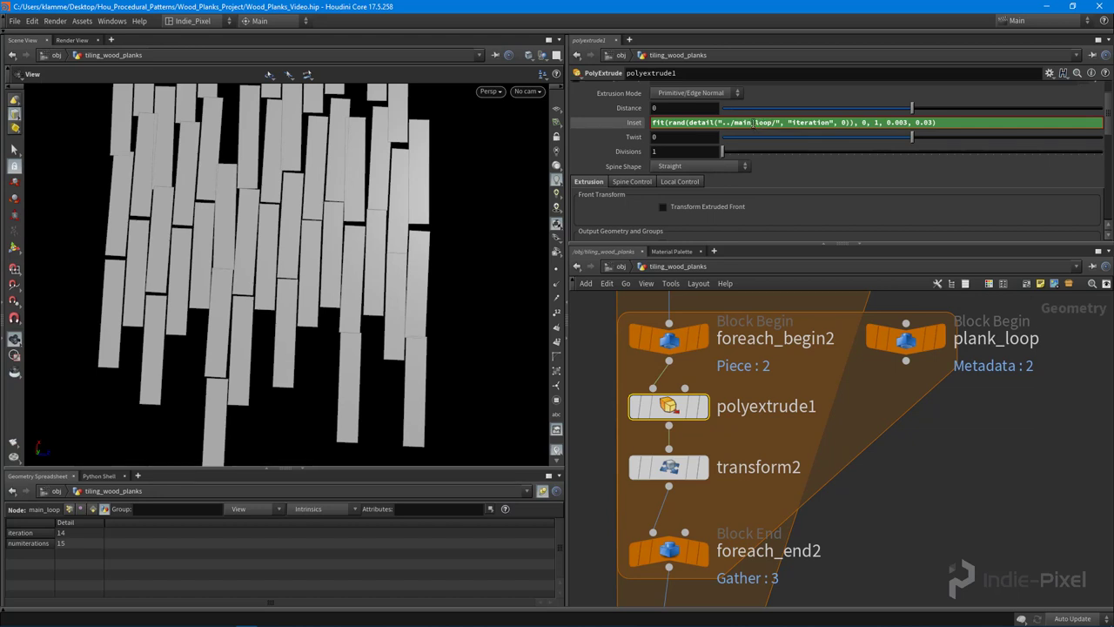
key(BackSpace)
key(BackSpace)
key(BackSpace)
key(BackSpace)
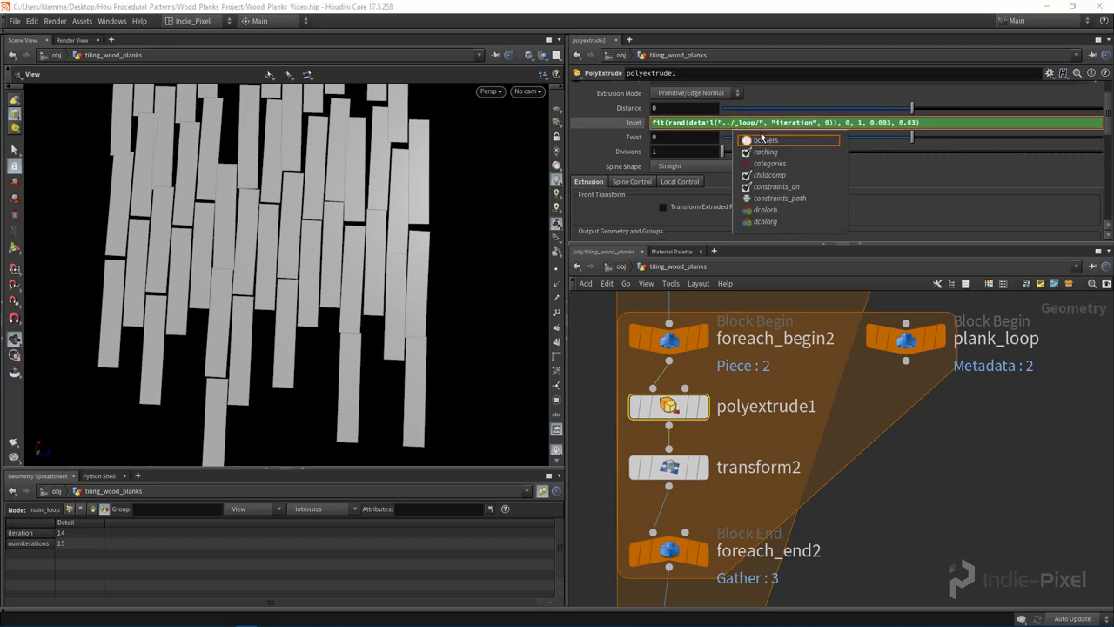
text(plank)
key(Return)
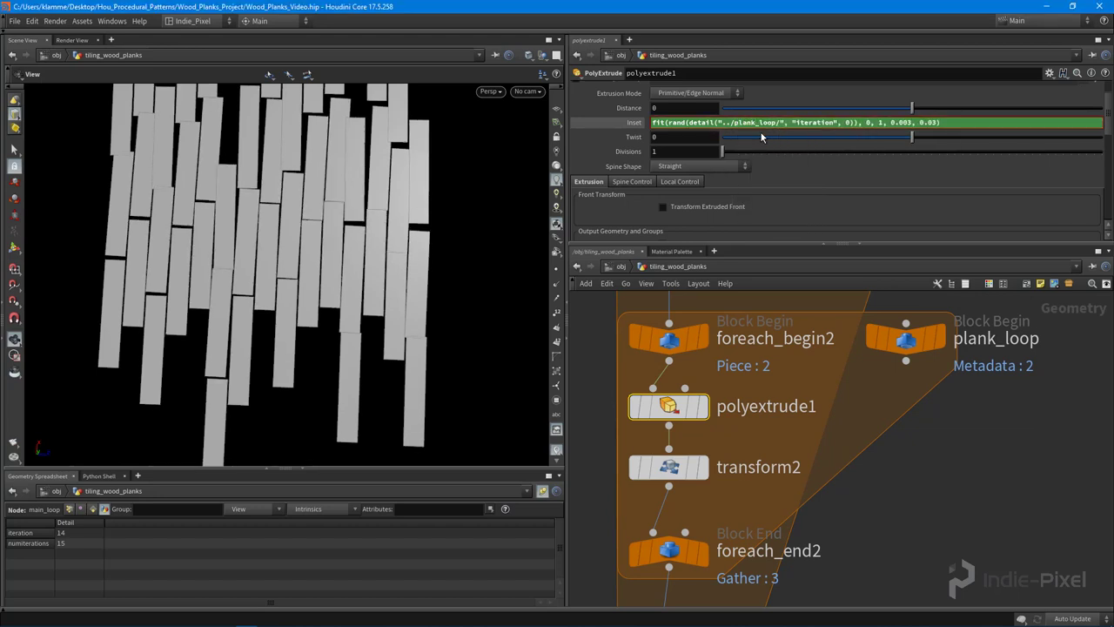
Reduce the output range of transform2's Y rotation expression to -1 minimum and 1 maximum, and view the planks.
click(669, 467)
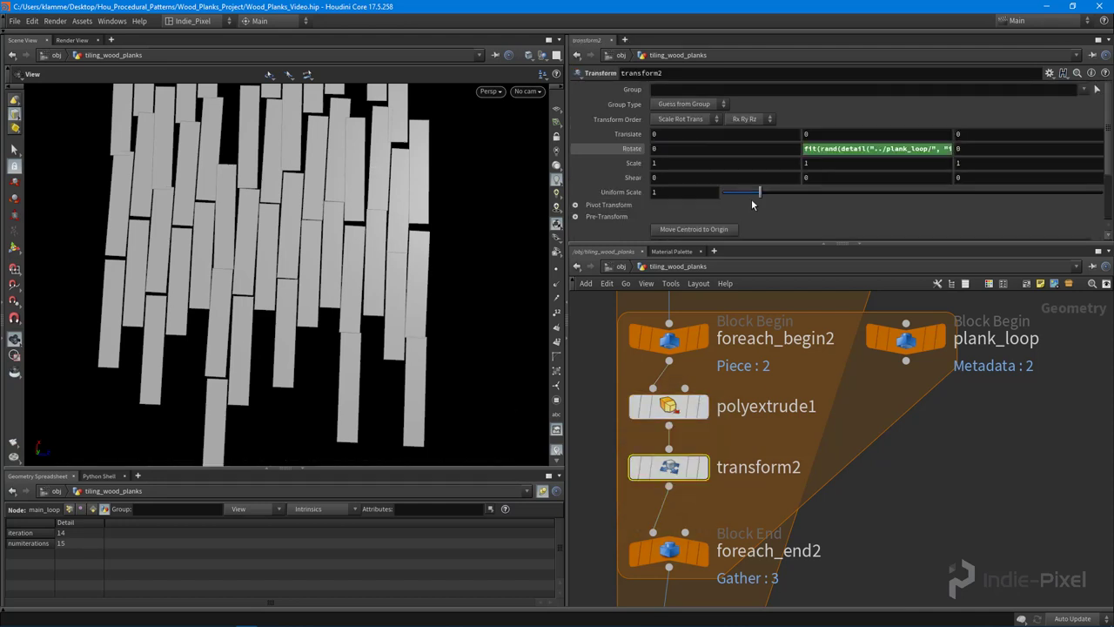
drag(380, 209, 367, 199)
click(879, 153)
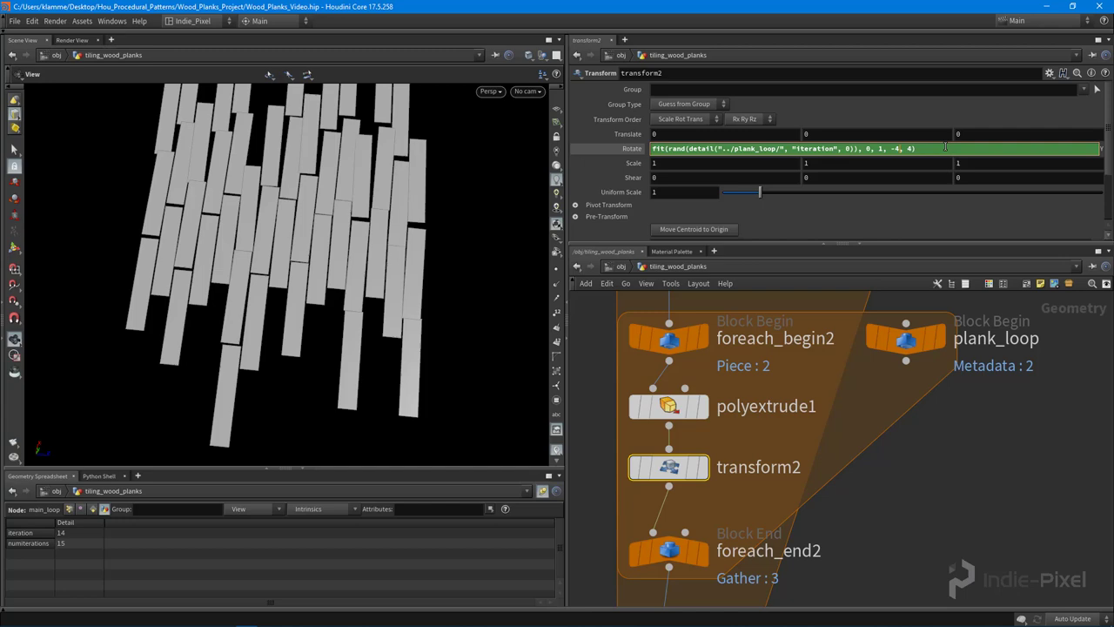
key(BackSpace)
text(1)
key(Right)
key(BackSpace)
text(1)
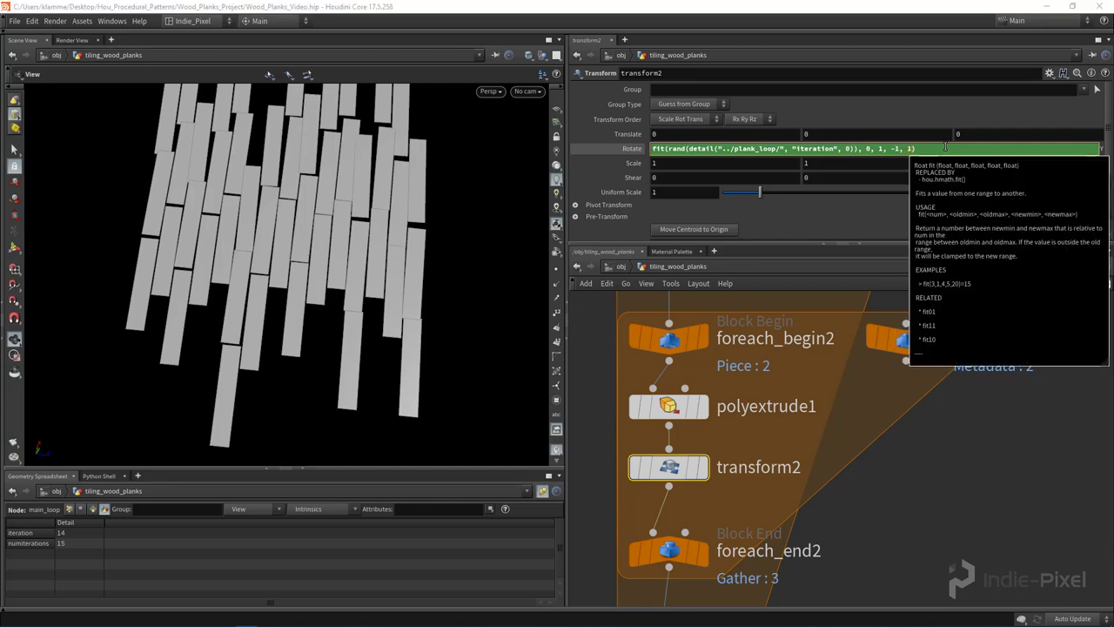
key(Return)
drag(321, 201, 407, 241)
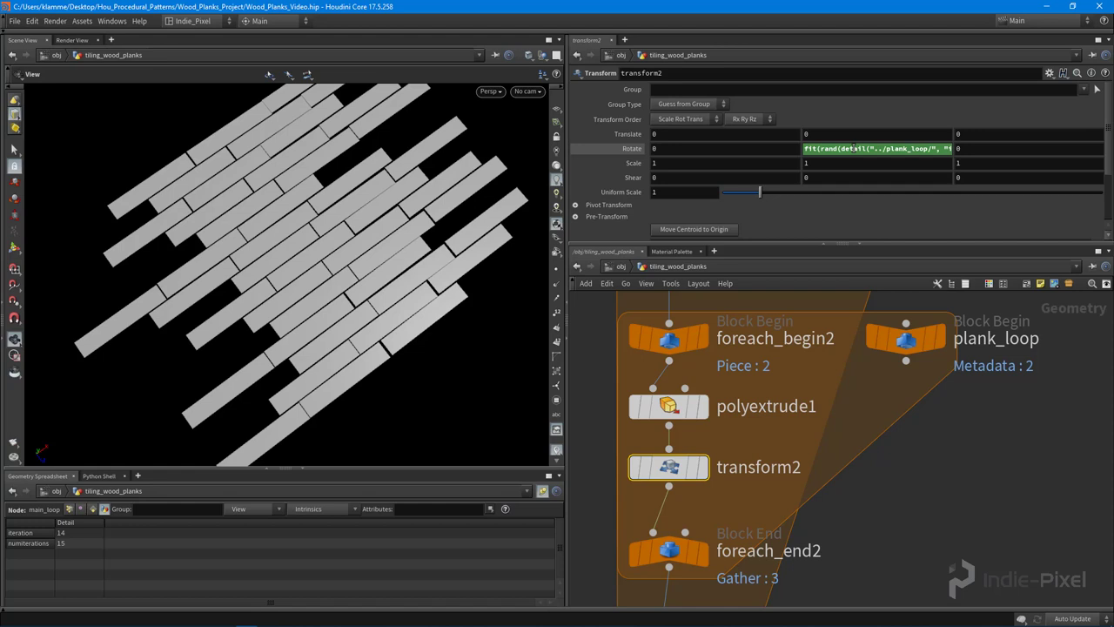
Remove the expression from transform2's Y rotation and try adjusting the angle manually, undoing the last adjustment.
ctrl+shift+click(855, 148)
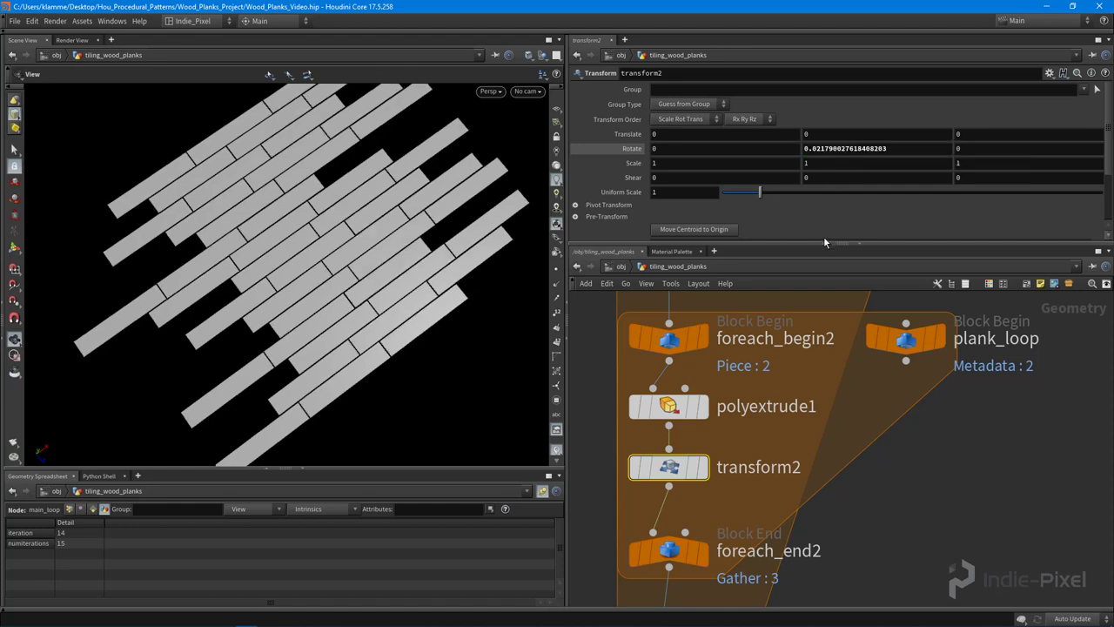
drag(897, 151, 757, 160)
click(826, 169)
middle_drag(835, 150, 842, 110)
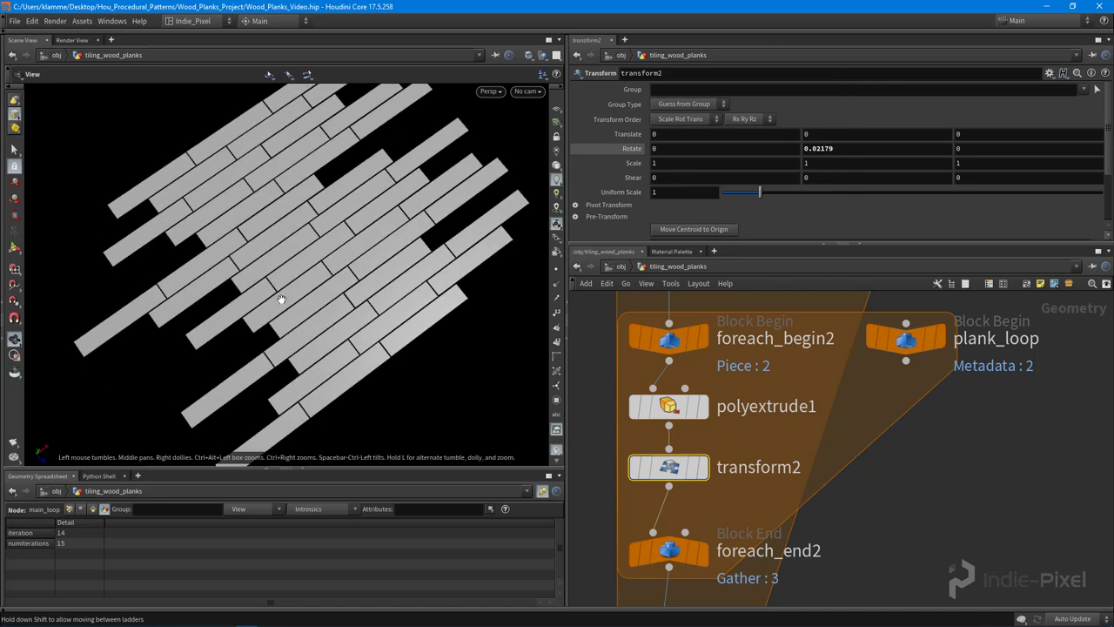
key(ctrl+z)
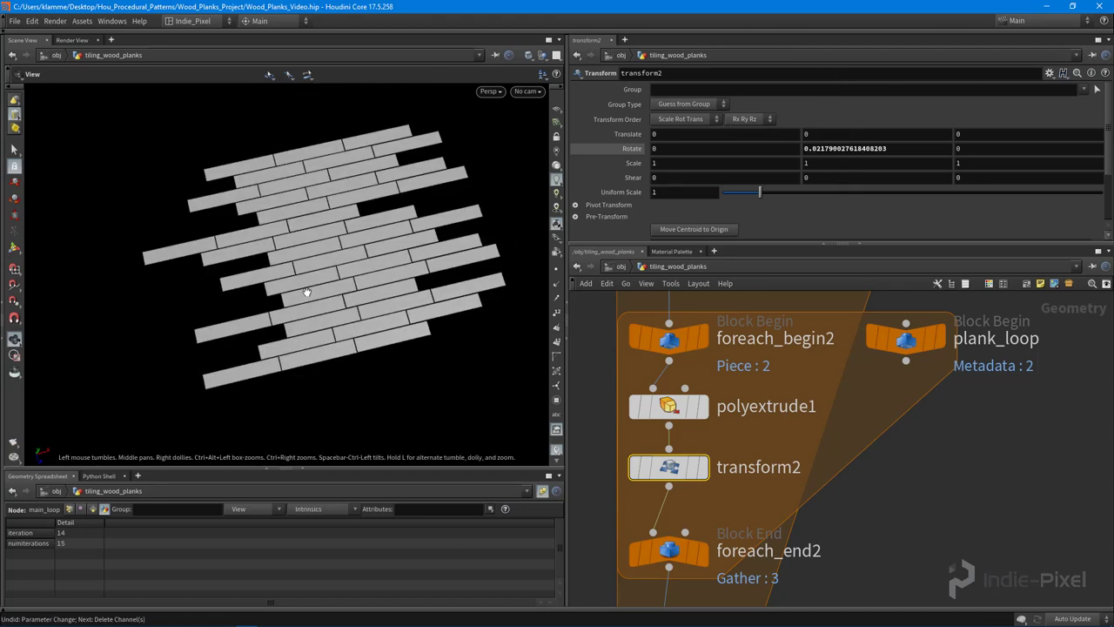
Switch the viewport to wireframe shading and display the reference grid.
key(w)
right_drag(232, 270, 352, 266)
drag(353, 265, 293, 284)
mouse_move(292, 284)
middle_down()
mouse_move(360, 272)
mouse_move(314, 287)
middle_up()
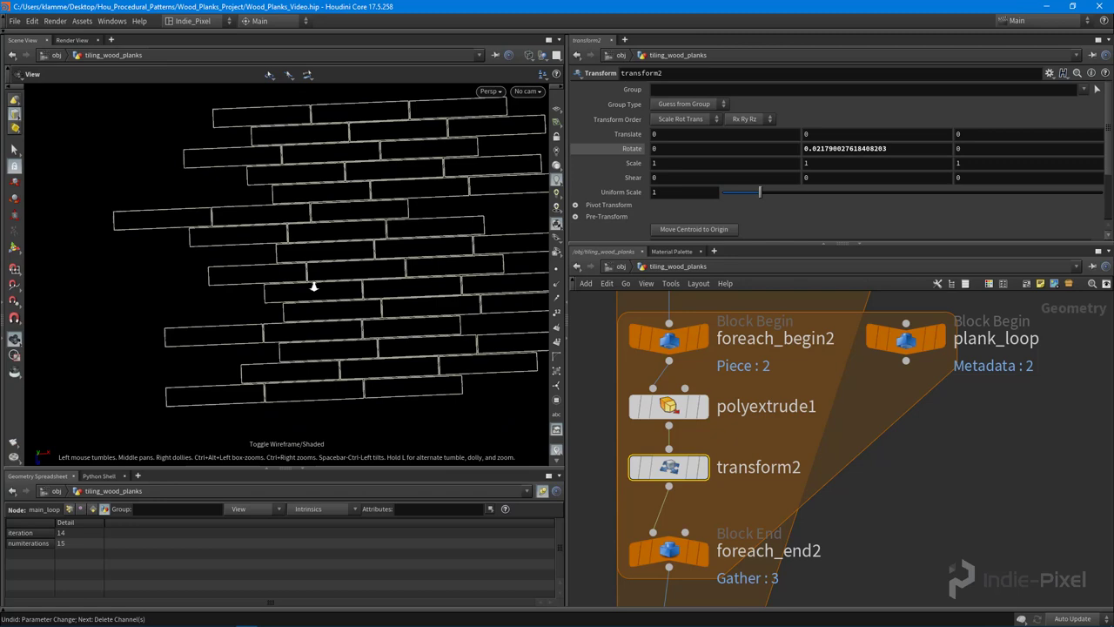
drag(314, 287, 287, 285)
click(557, 110)
Examine where transform2's pivot handle sits relative to the wireframe planks and the grid origin.
middle_drag(389, 265, 351, 275)
right_drag(351, 276, 492, 256)
mouse_move(333, 273)
mouse_down()
mouse_move(353, 244)
mouse_move(360, 263)
mouse_move(337, 274)
mouse_up()
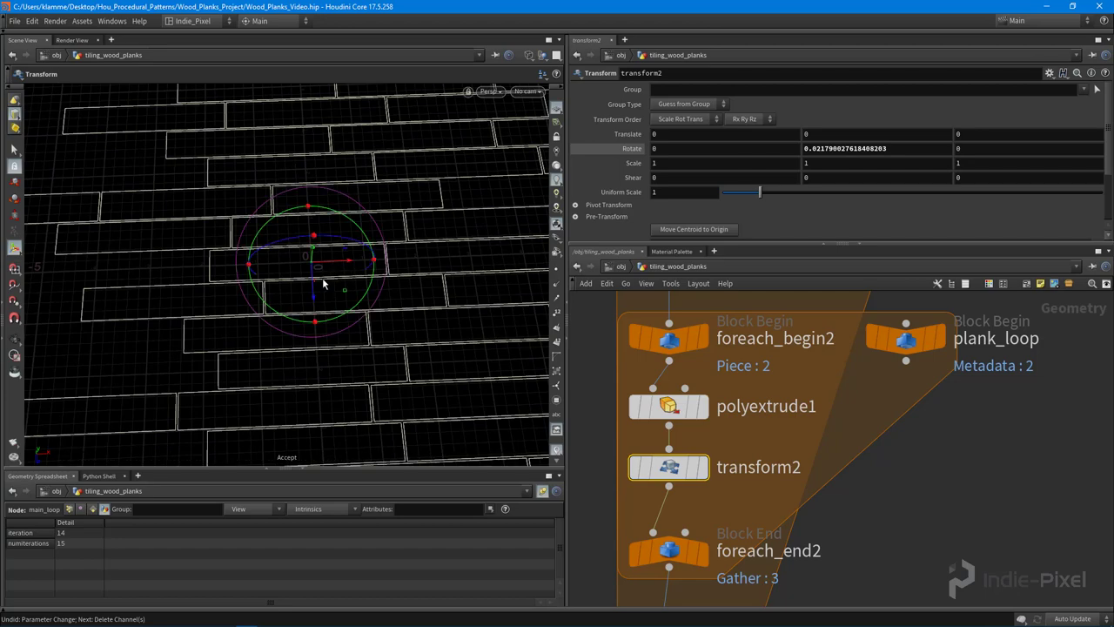
right_drag(403, 274, 252, 291)
drag(252, 283, 284, 233)
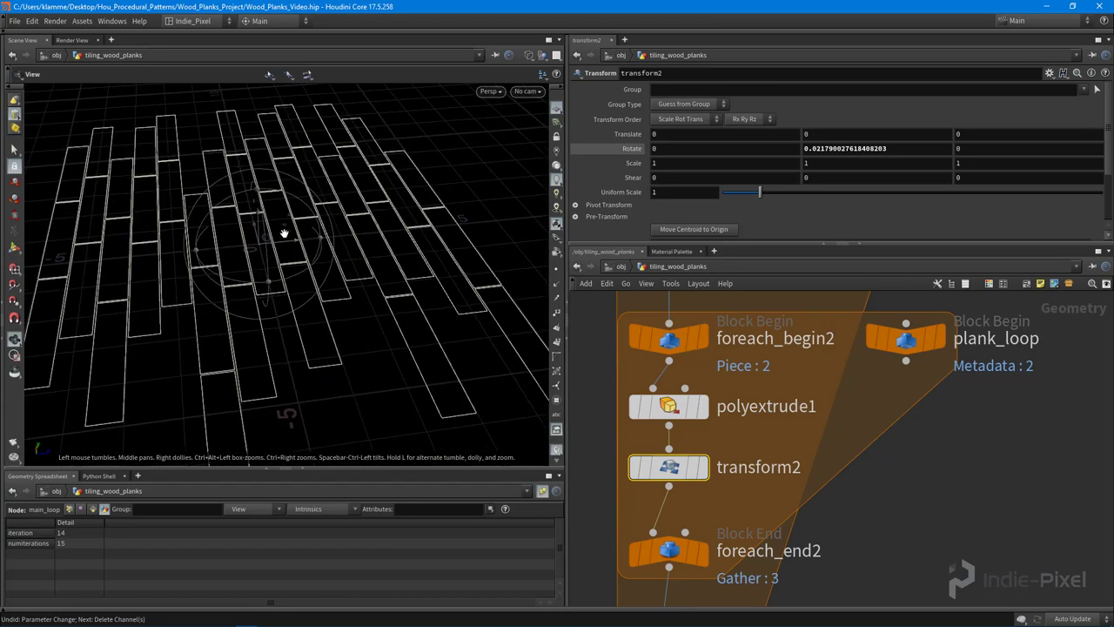
drag(324, 289, 317, 323)
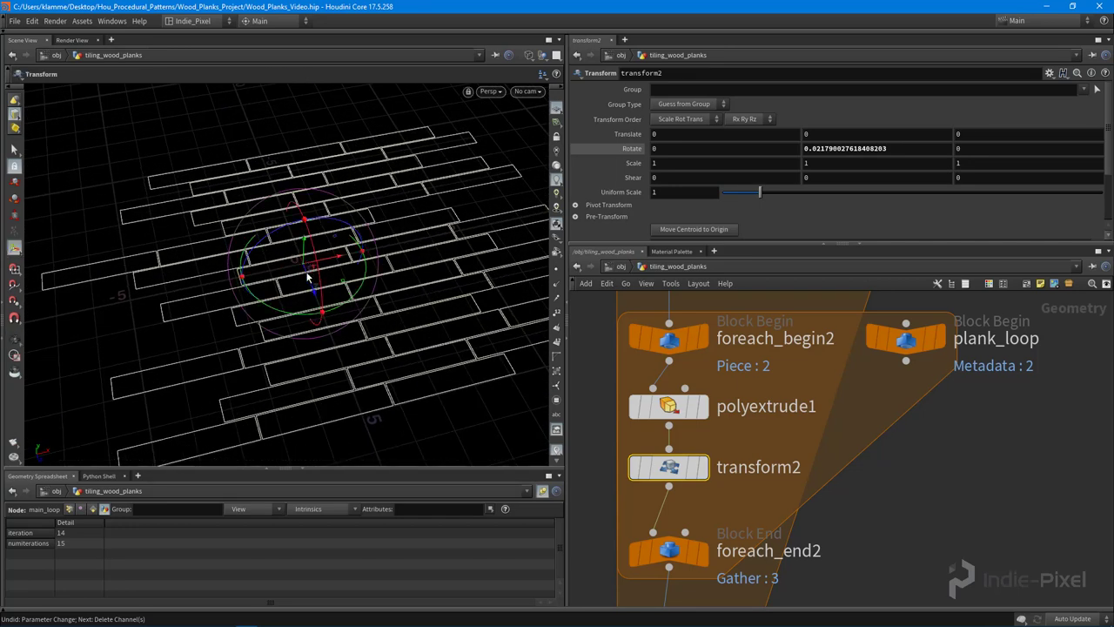
alt+middle_drag(317, 376, 308, 284)
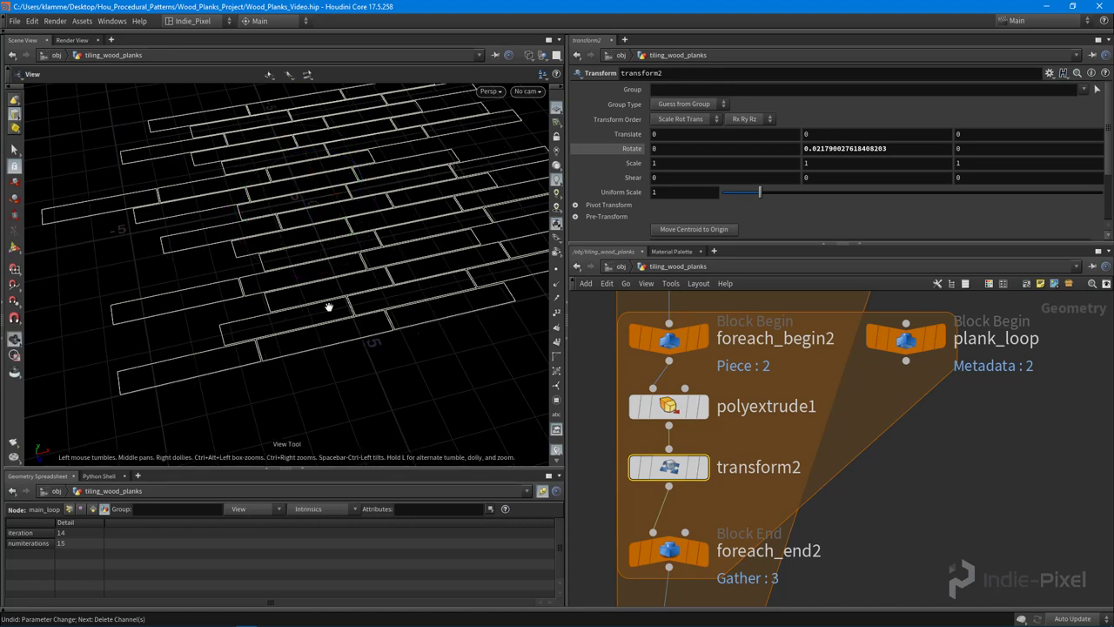
Switch the viewport from wireframe back to shaded display and view the planks.
mouse_move(328, 307)
alt+mouse_down()
mouse_move(358, 264)
mouse_move(326, 248)
alt+mouse_up()
key(shift+w)
alt+middle_drag(327, 249, 304, 275)
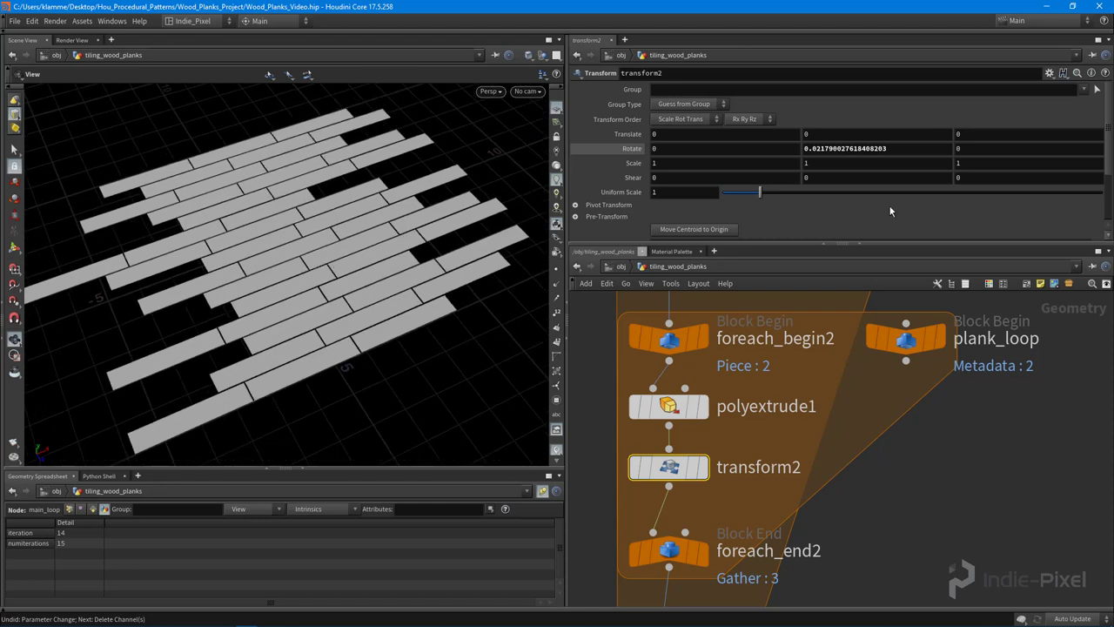
Expand transform2's pivot transform settings and display its transform handle over the planks.
scroll(891, 208, down, 2)
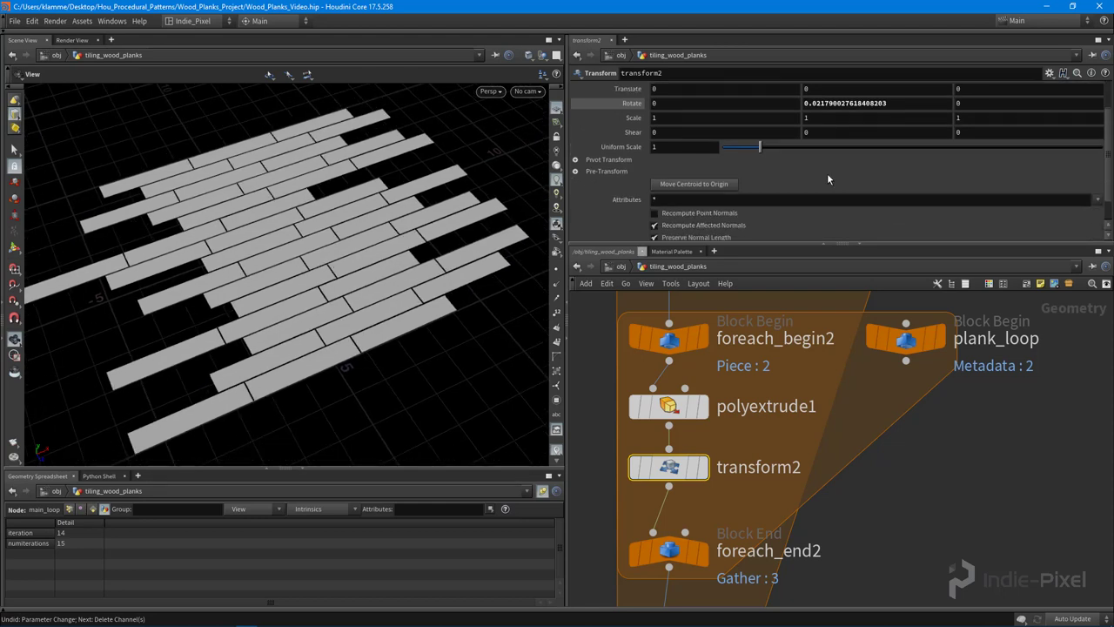
click(576, 161)
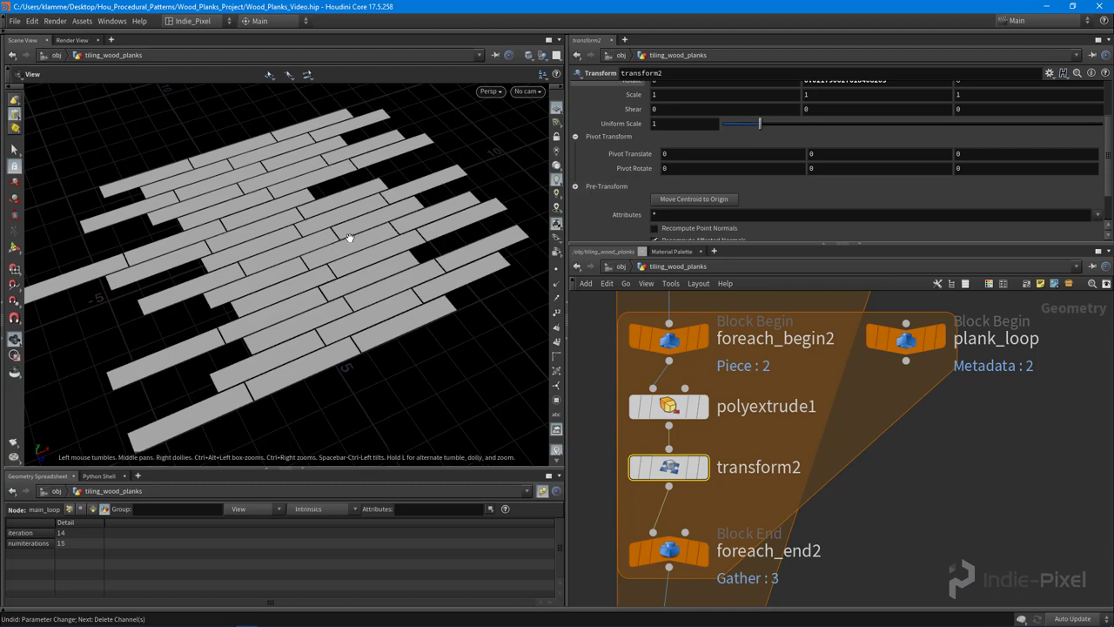
drag(348, 237, 311, 229)
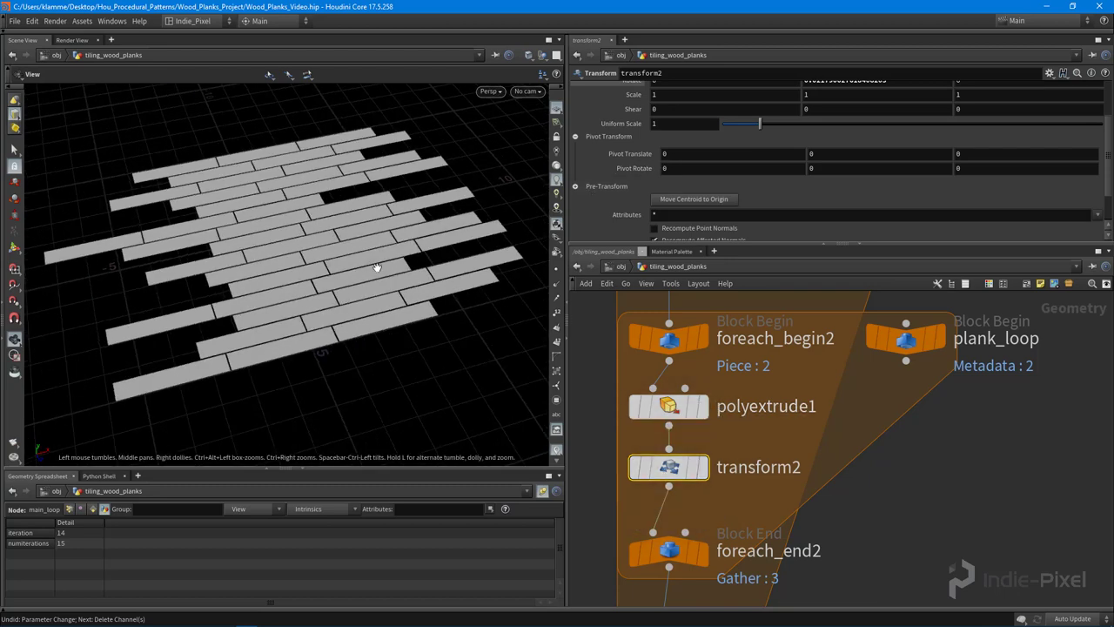
right_drag(322, 225, 298, 226)
middle_drag(298, 226, 290, 238)
key(Return)
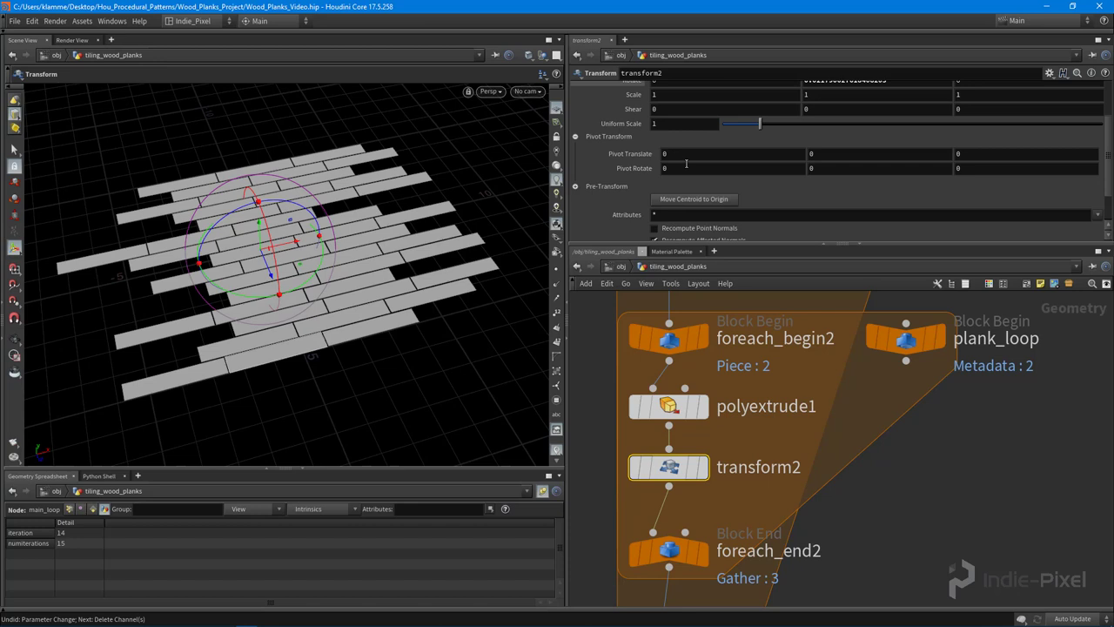
Try offsetting transform2's pivot translate in X to 3.2, and reset it to 0.
middle_drag(688, 154, 801, 156)
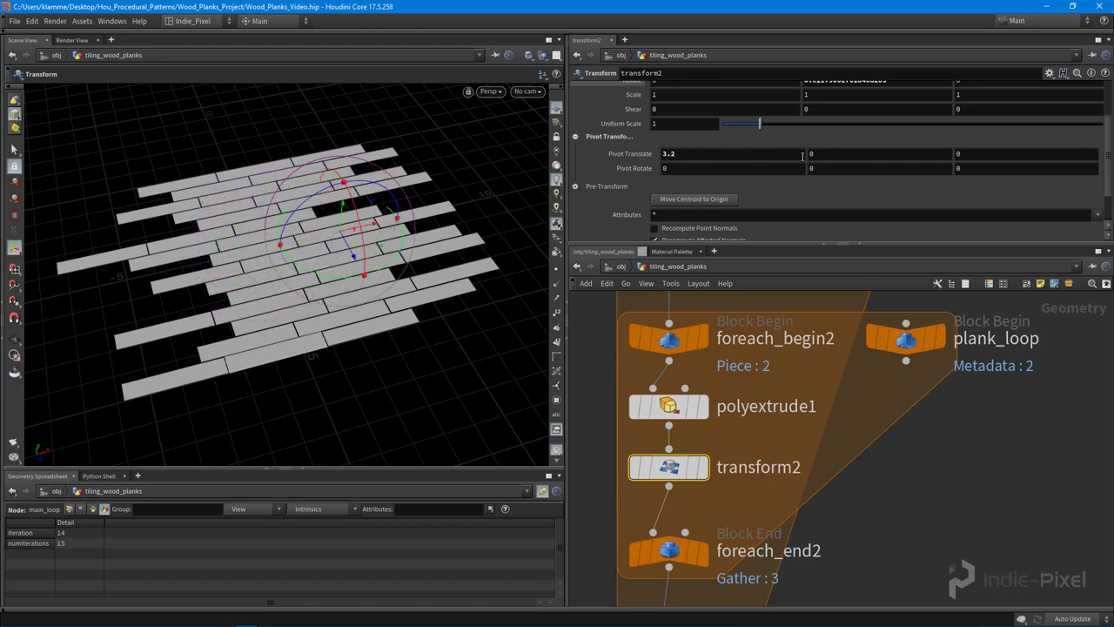
middle_drag(718, 173, 862, 176)
key(ctrl+z)
key(ctrl+z)
double_click(695, 155)
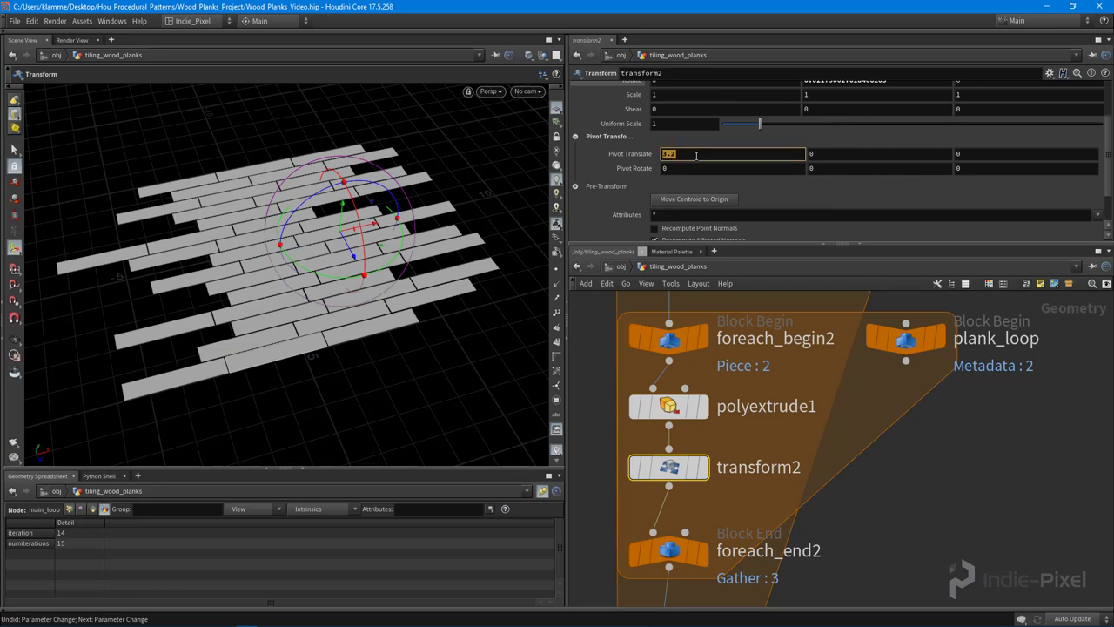
text(0)
key(Return)
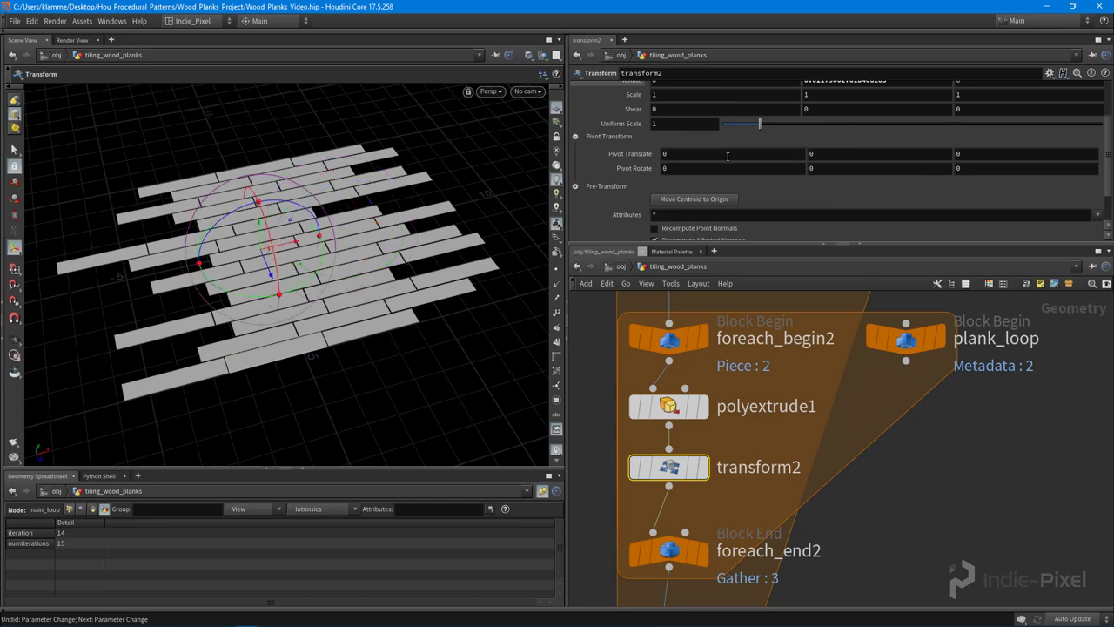
Display transform2's output to isolate a single plank, and view it together with the pivot handle.
click(705, 471)
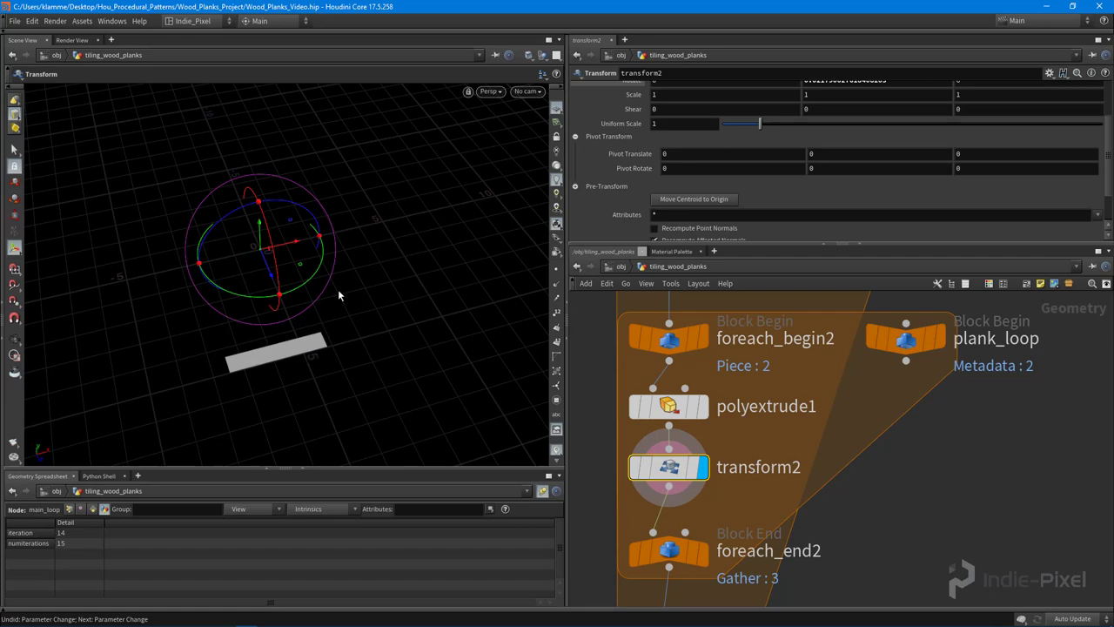
alt+drag(179, 383, 249, 375)
alt+middle_drag(327, 378, 285, 350)
alt+right_drag(285, 351, 389, 341)
alt+middle_drag(388, 341, 374, 337)
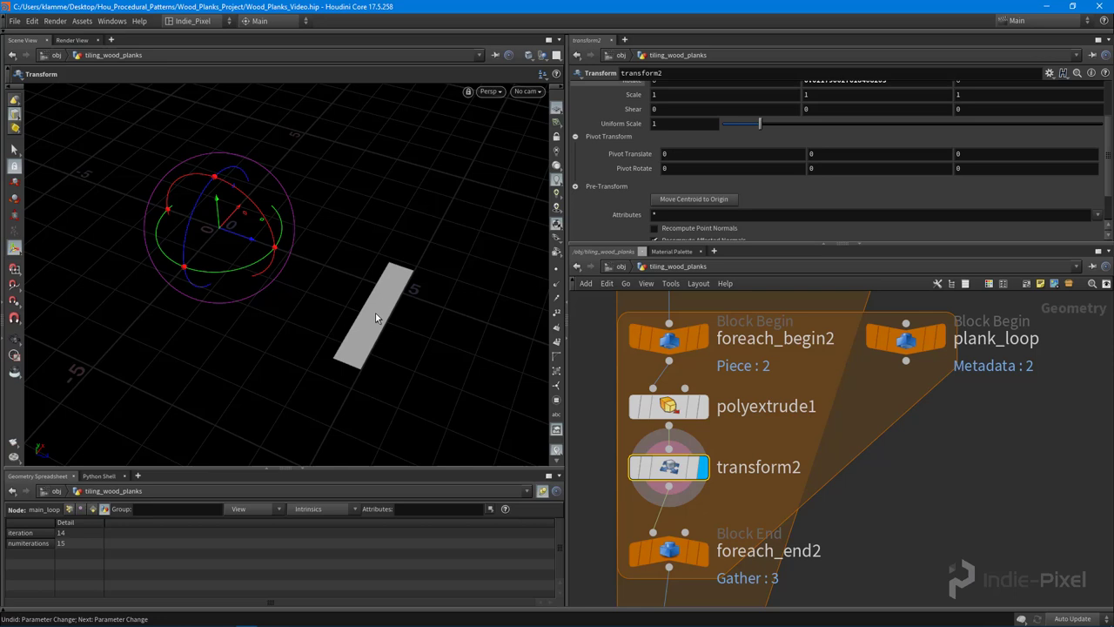
Set transform2's pivot translate to the centroid variables $CEX in X and $CEY in Y.
scroll(769, 452, down, 3)
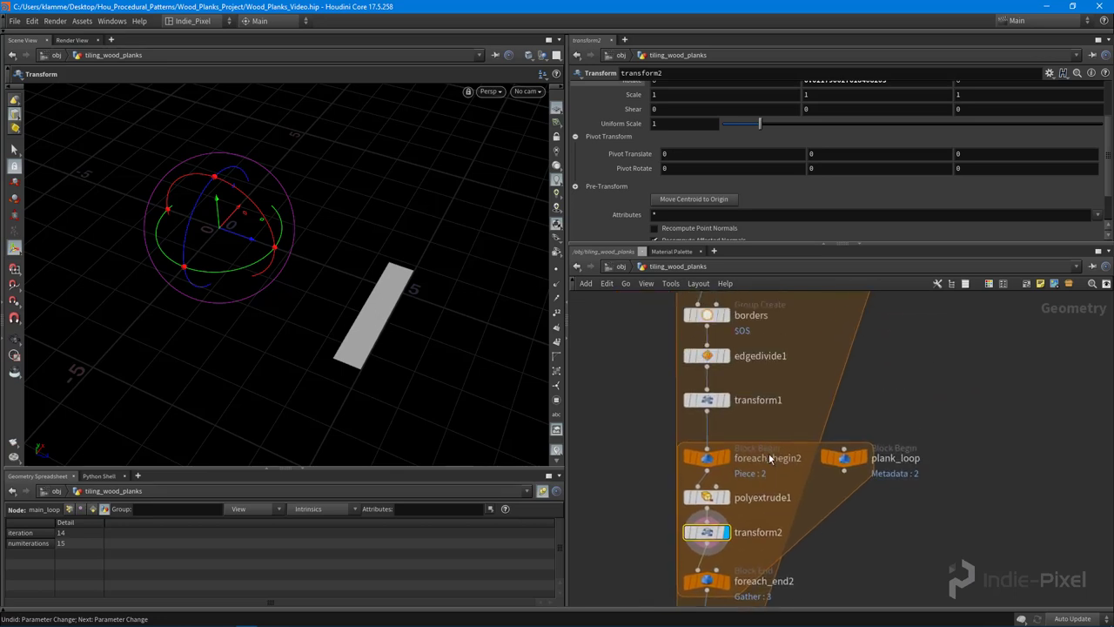
middle_drag(768, 453, 767, 481)
middle_drag(779, 389, 779, 425)
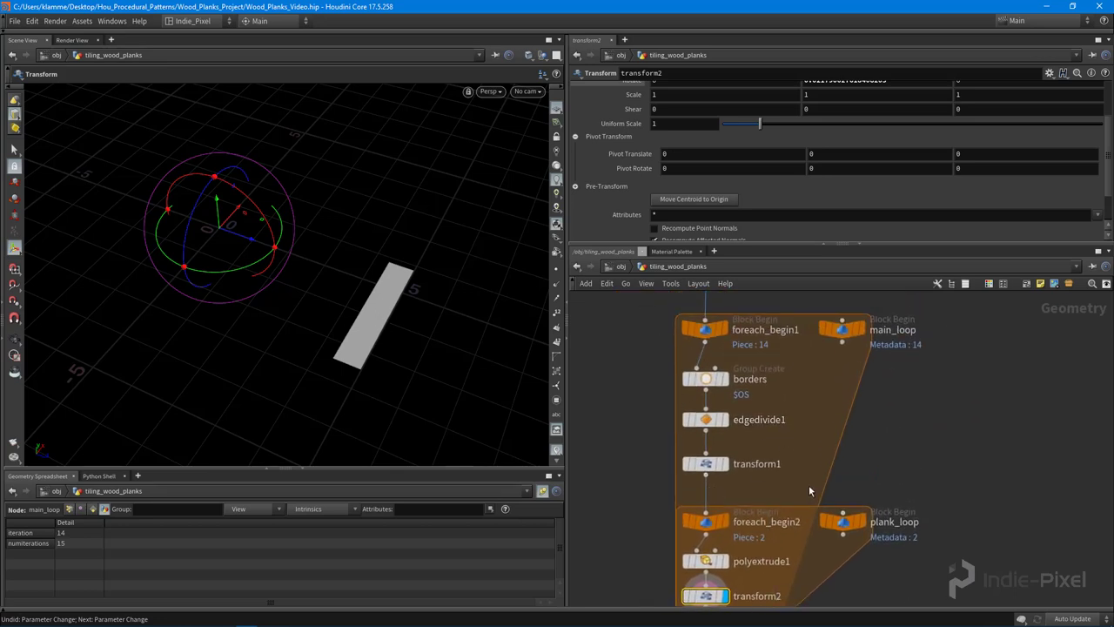
middle_drag(810, 487, 832, 311)
scroll(729, 403, up, 3)
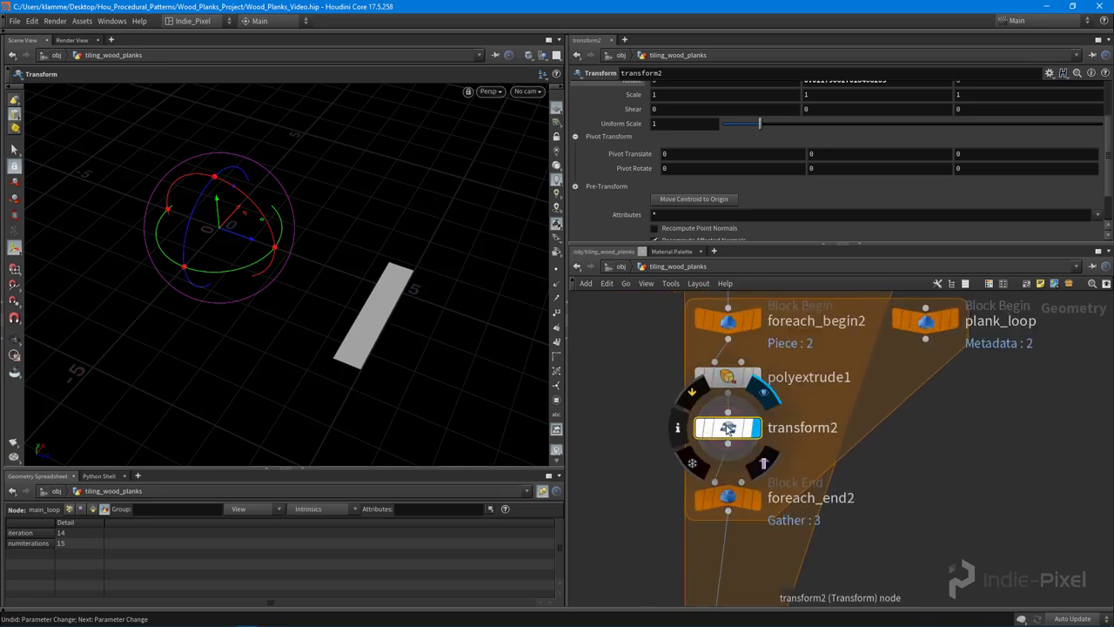
click(679, 155)
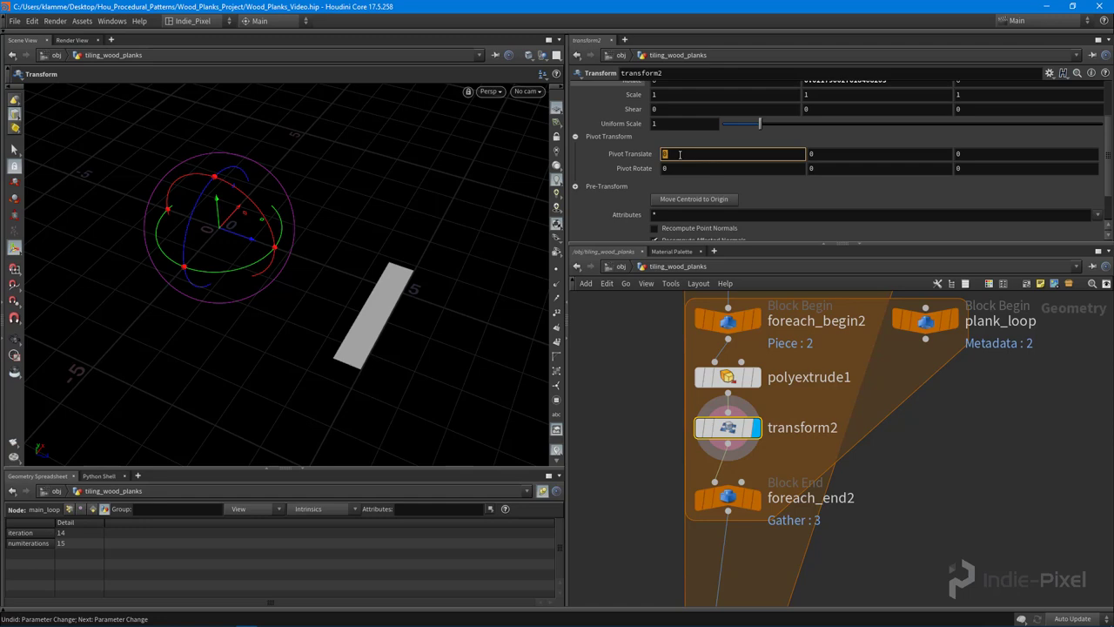
text($CEX)
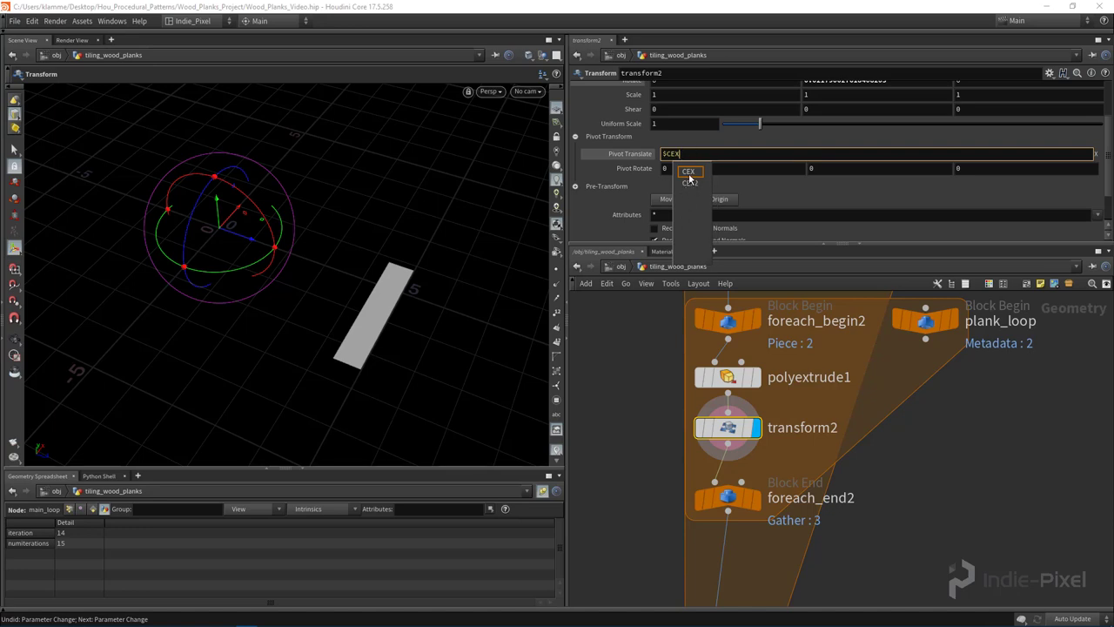
click(688, 172)
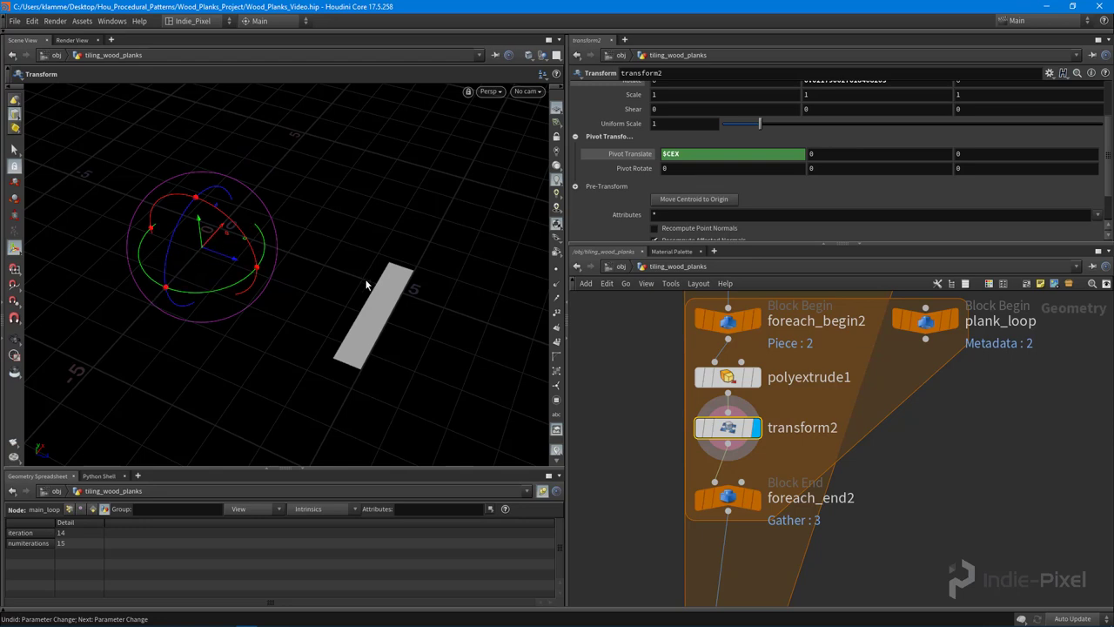
double_click(852, 153)
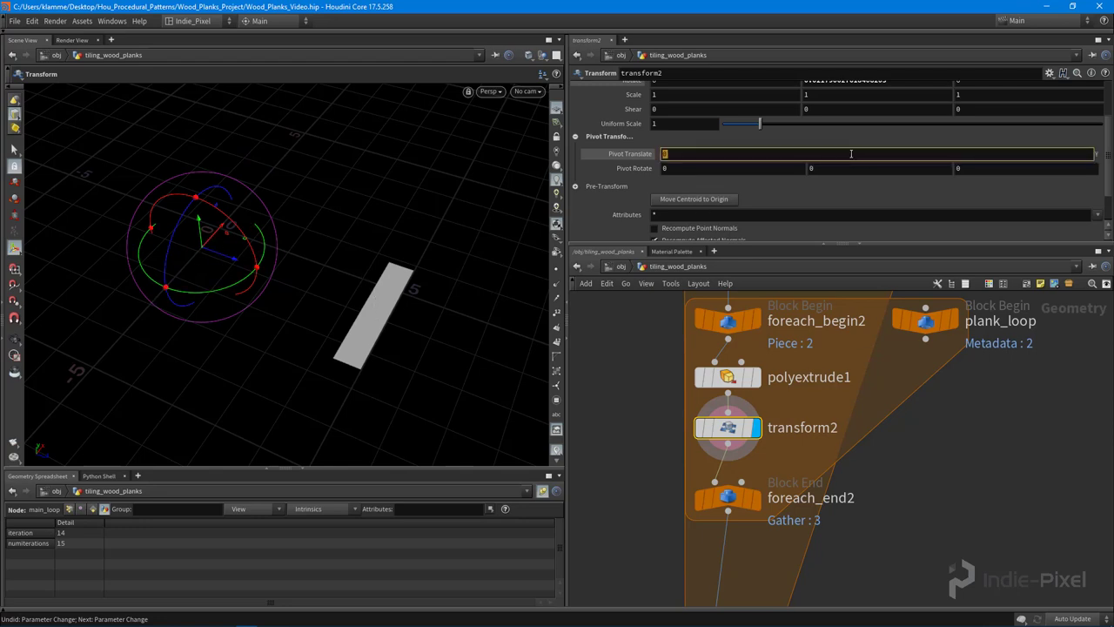
text($CEY)
key(Return)
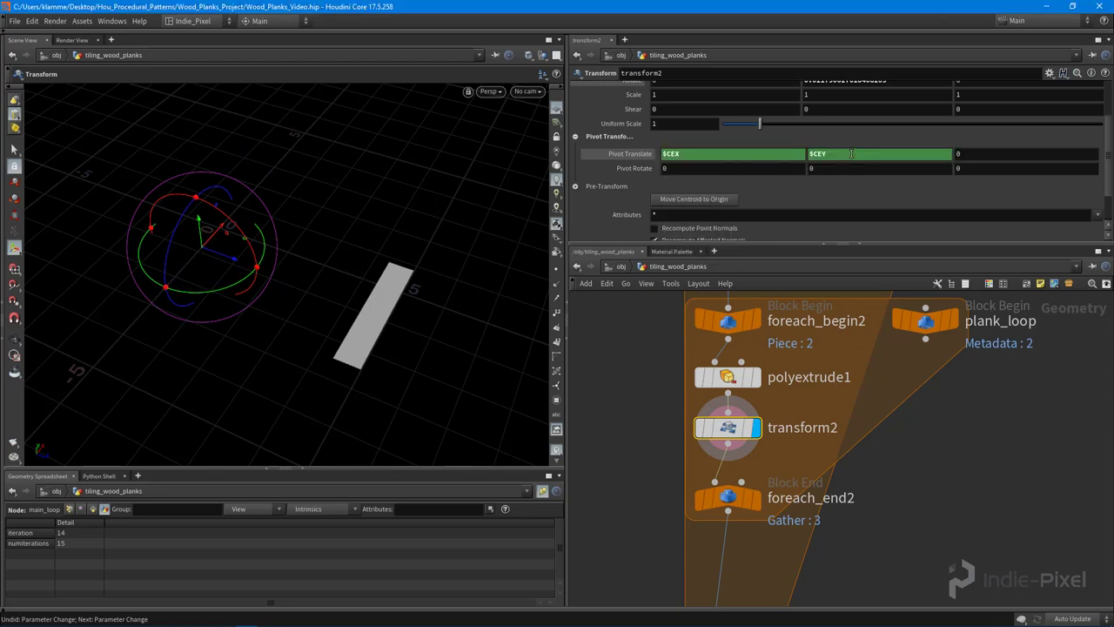
Set transform2's Z pivot translate to $CEZ and view the handle on the plank.
alt+drag(403, 351, 358, 304)
alt+middle_drag(303, 268, 325, 306)
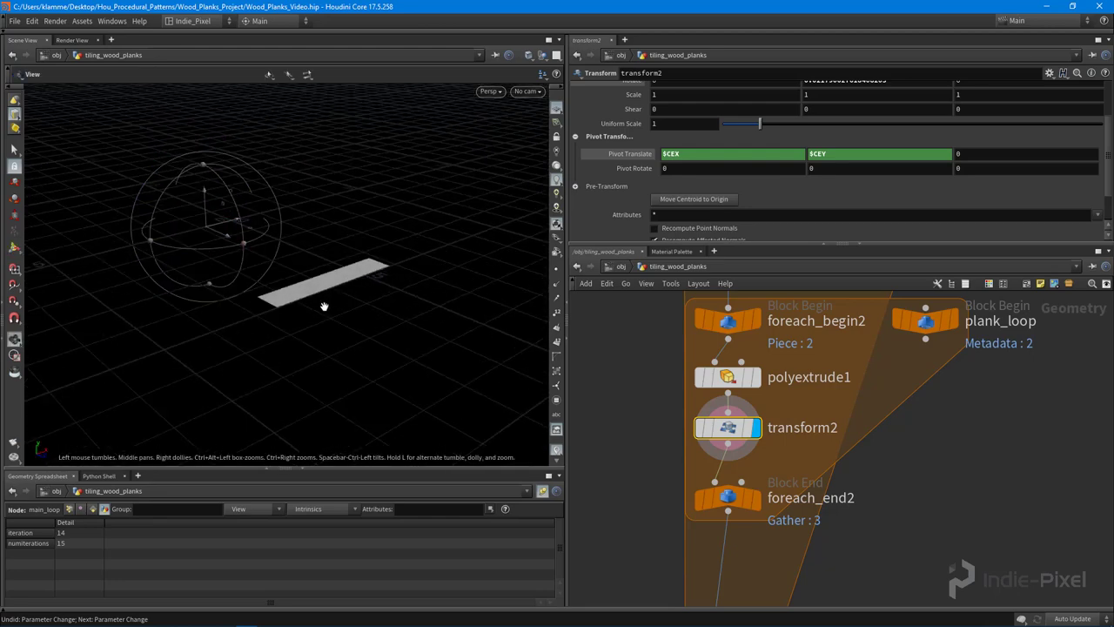
alt+drag(324, 305, 388, 281)
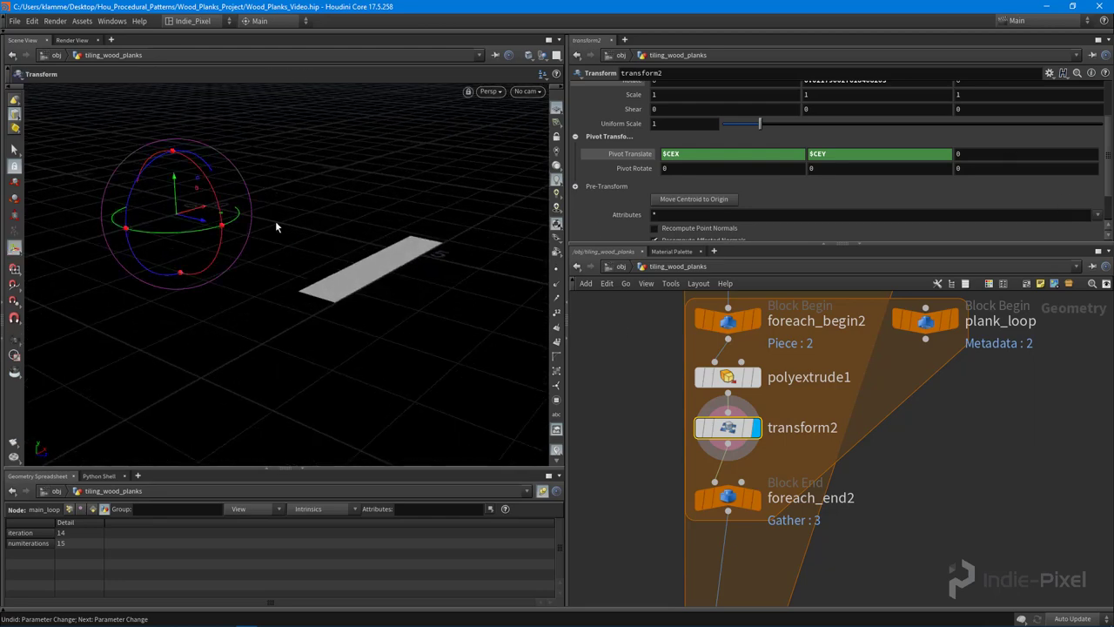
click(988, 154)
text($CEZ)
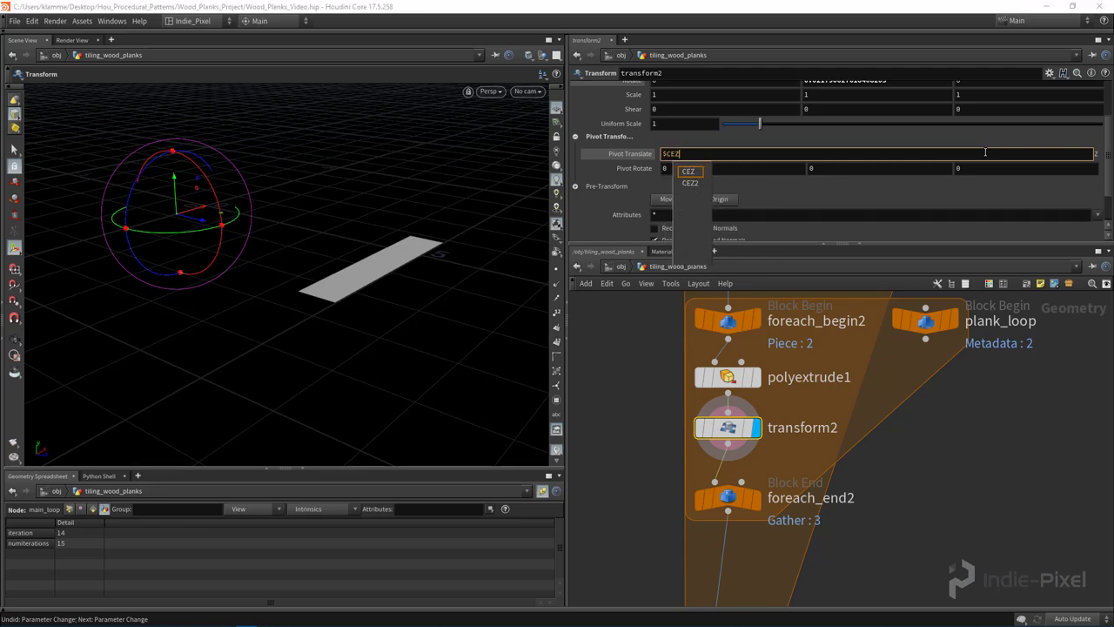
key(Return)
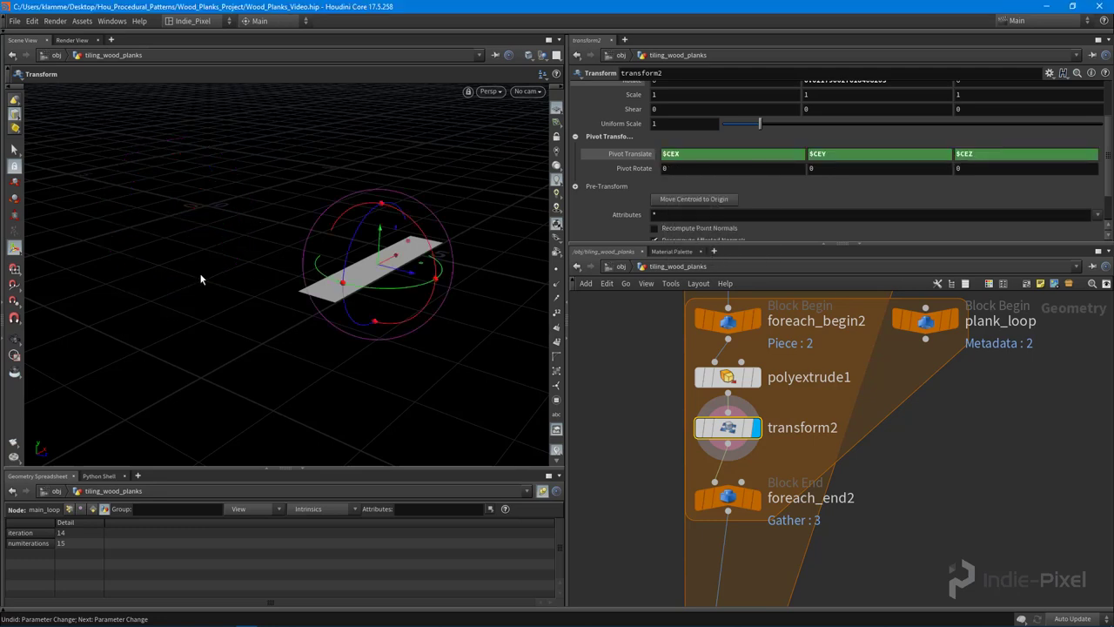
alt+drag(261, 230, 315, 319)
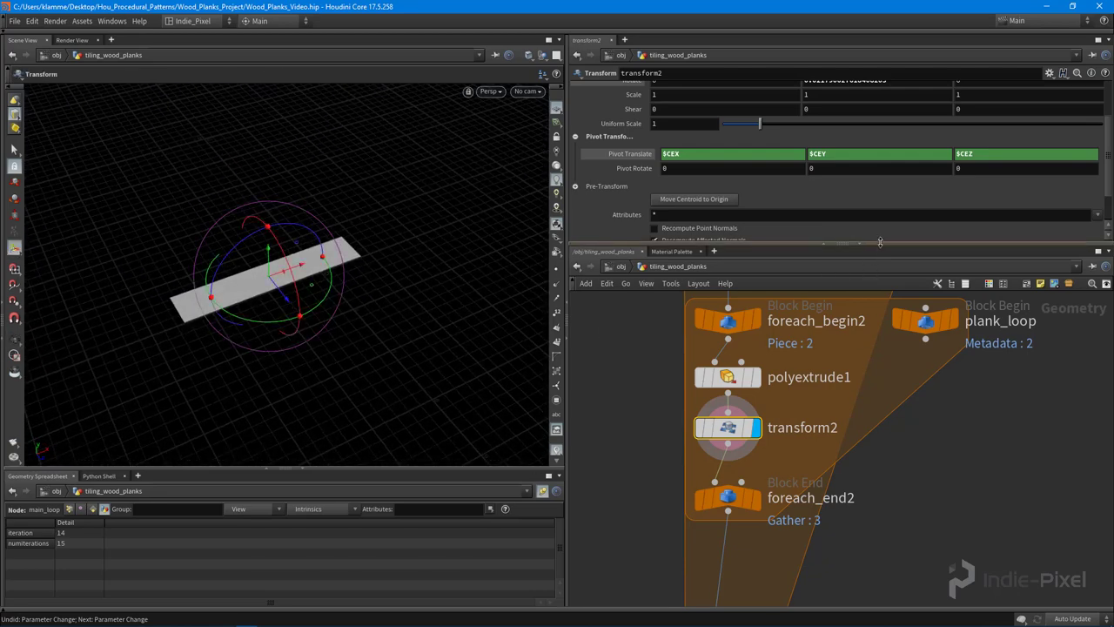
Enlarge the parameter area and copy the random fit expression from polyextrude1's inset.
drag(880, 243, 880, 267)
scroll(876, 229, up, 3)
click(895, 156)
double_click(896, 147)
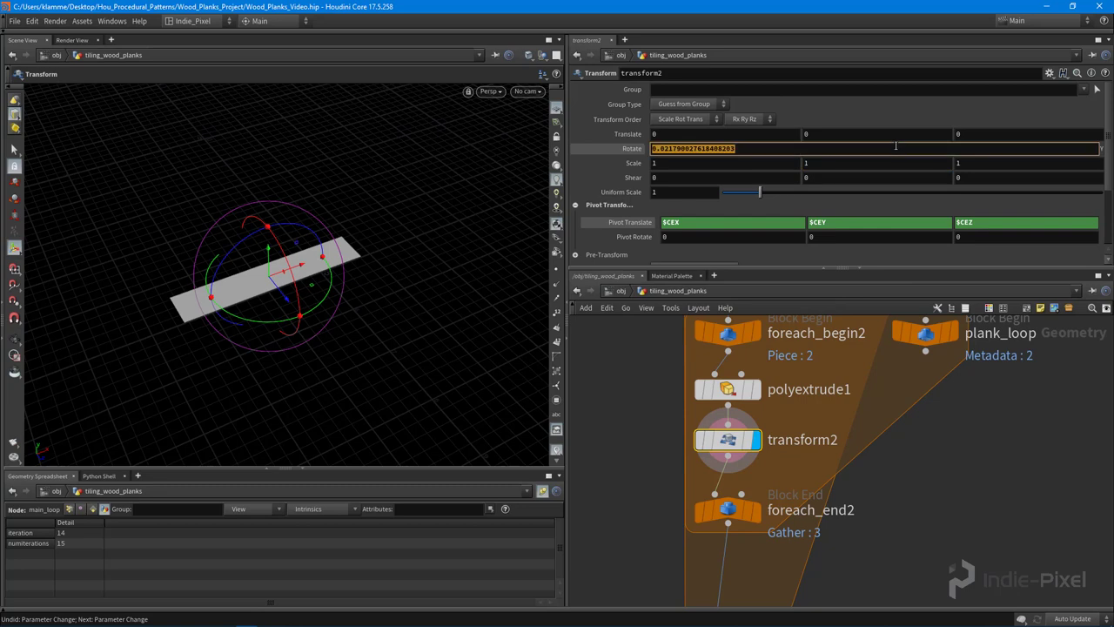
text(plank_loop)
key(Return)
click(788, 392)
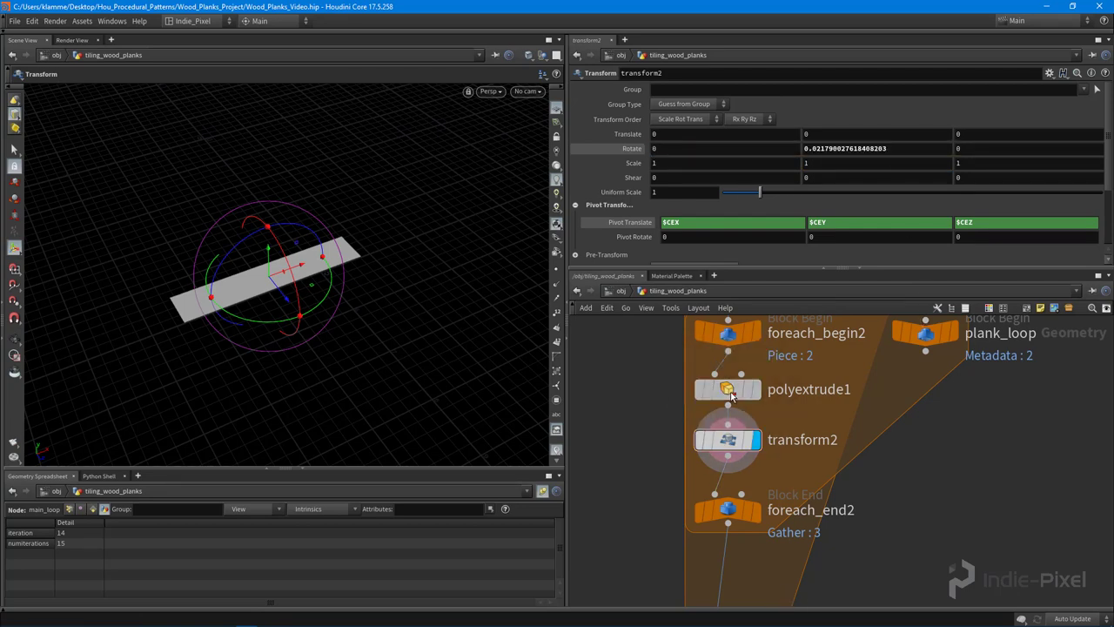
double_click(956, 127)
key(ctrl+c)
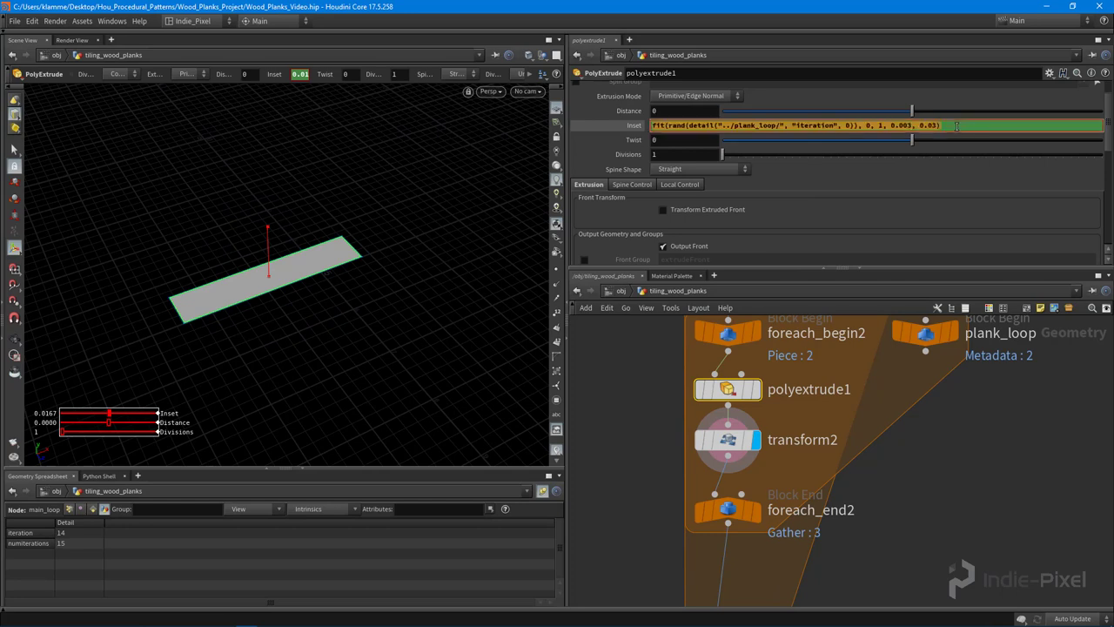
Paste the expression into transform2's Y rotation and set its output range to -1 minimum and 1 maximum.
click(738, 443)
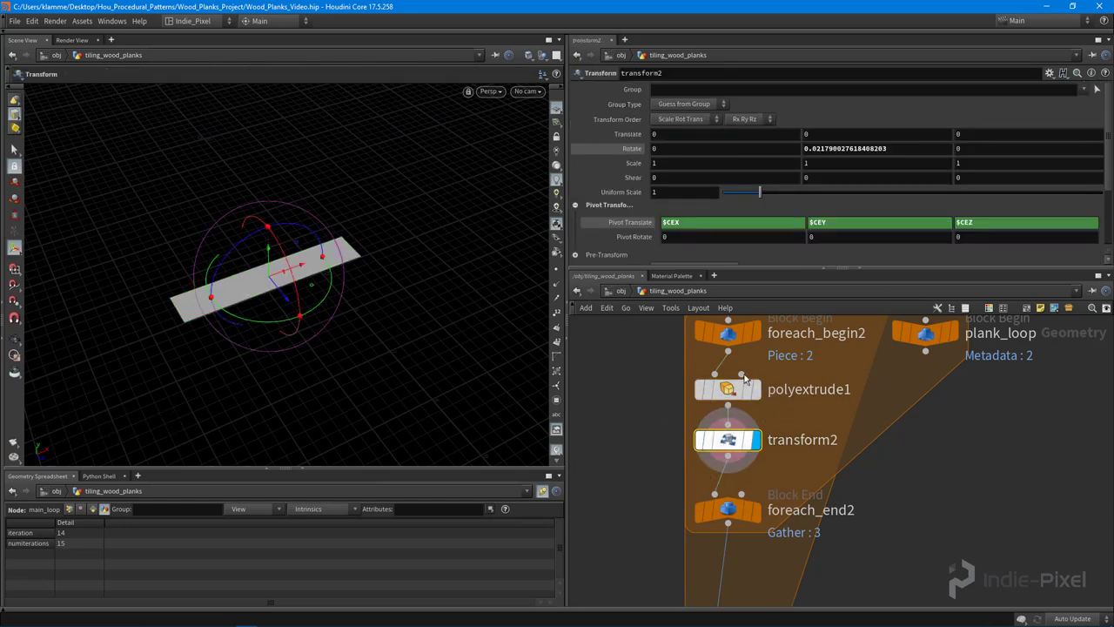
click(873, 146)
key(ctrl+v)
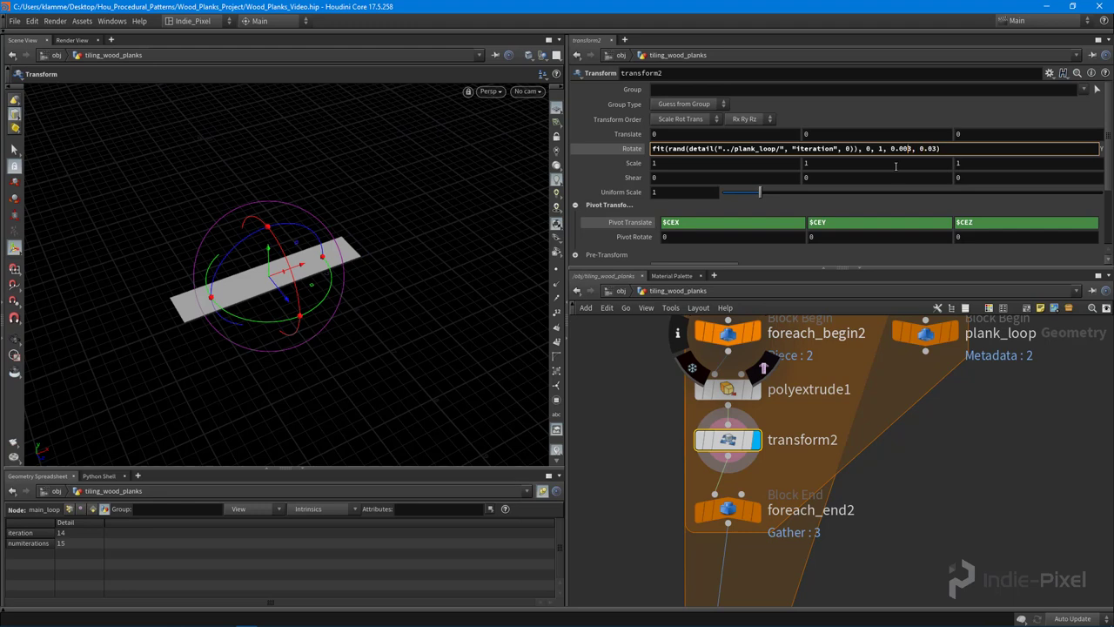
key(BackSpace)
key(BackSpace)
key(BackSpace)
key(BackSpace)
key(BackSpace)
text(-1)
key(Return)
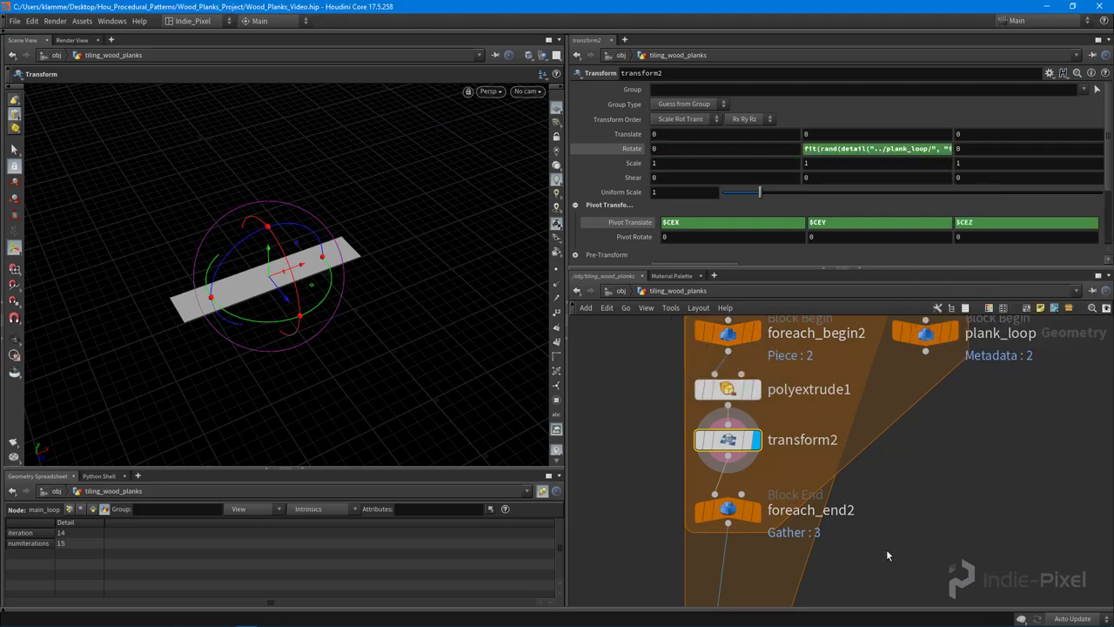
Display the output of foreach_end1 and view all the rotated planks from above.
middle_drag(886, 549, 896, 359)
click(767, 456)
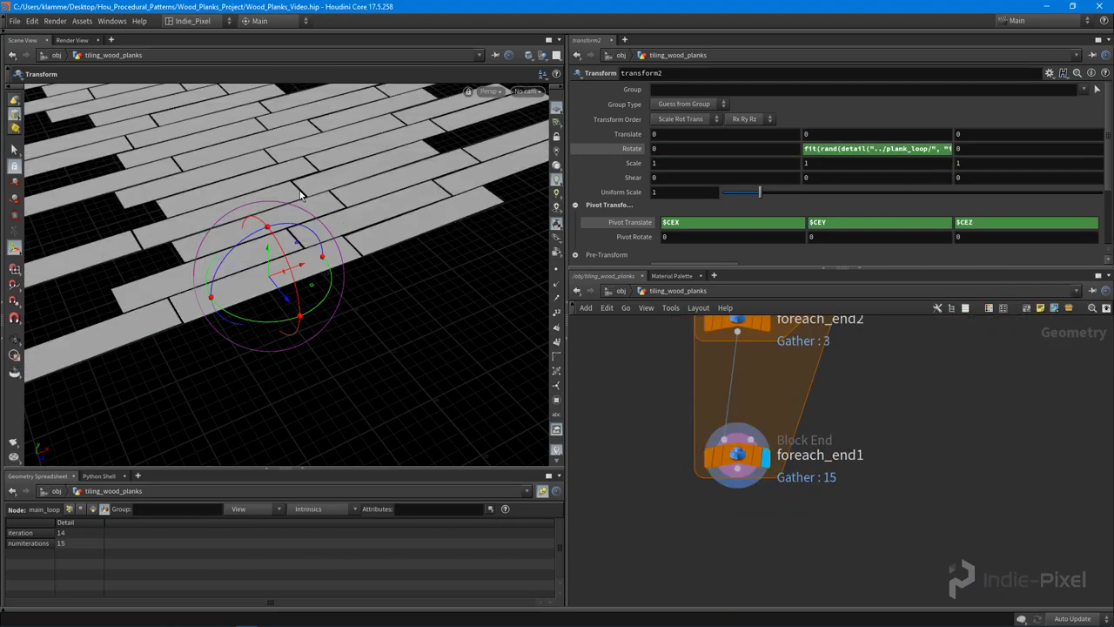
alt+drag(263, 194, 343, 276)
alt+middle_drag(280, 228, 334, 255)
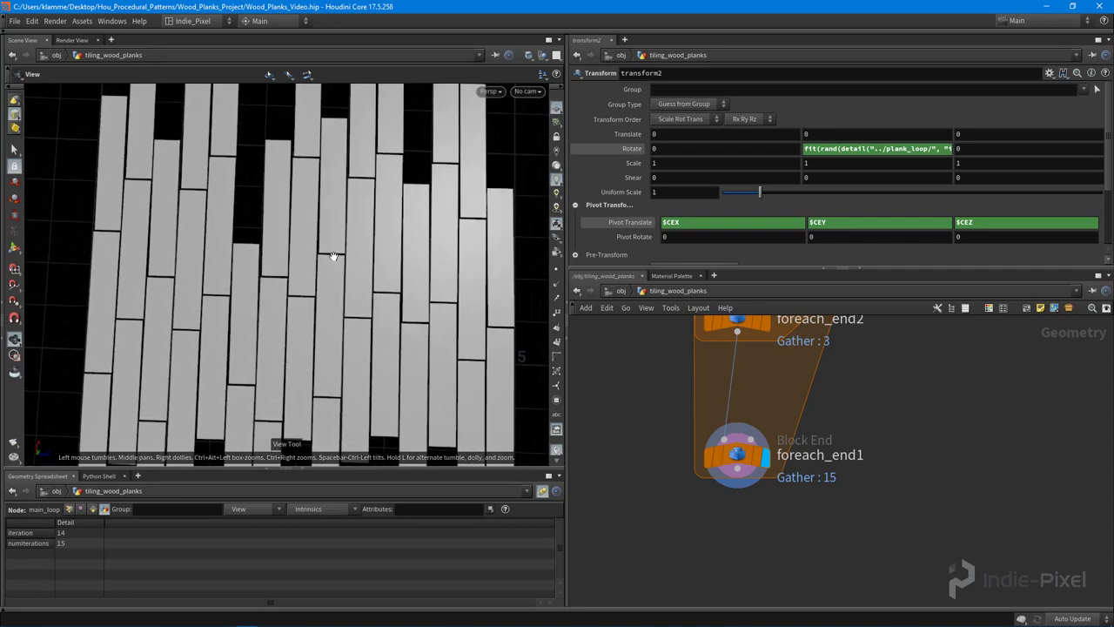
Widen the output range of transform2's Y rotation expression to -4 minimum and 4 maximum, and view the planks.
click(938, 149)
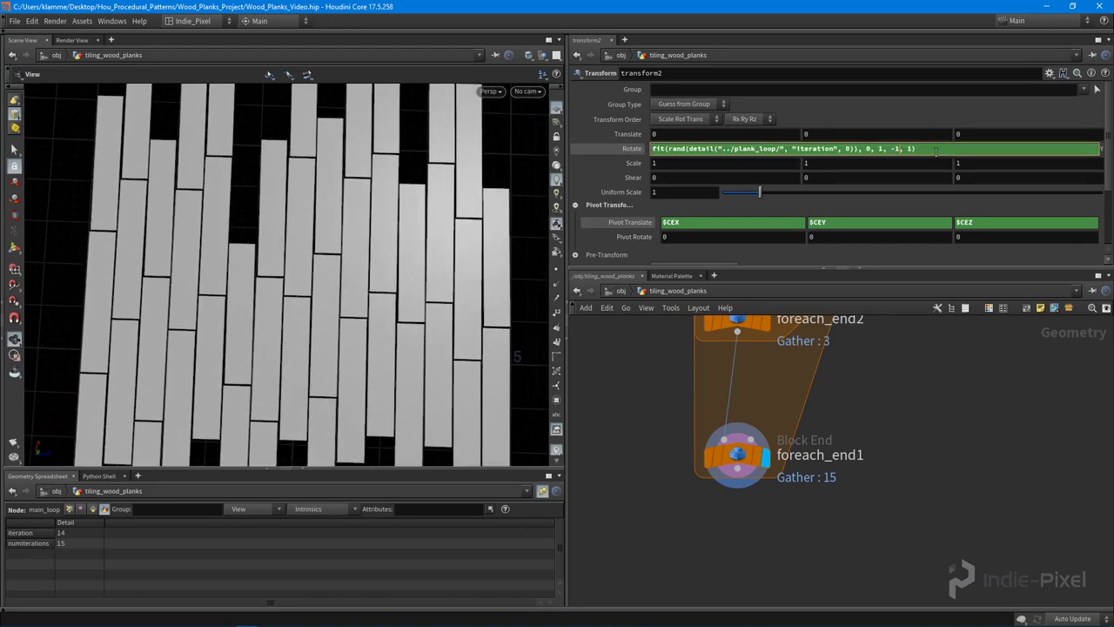
text(4)
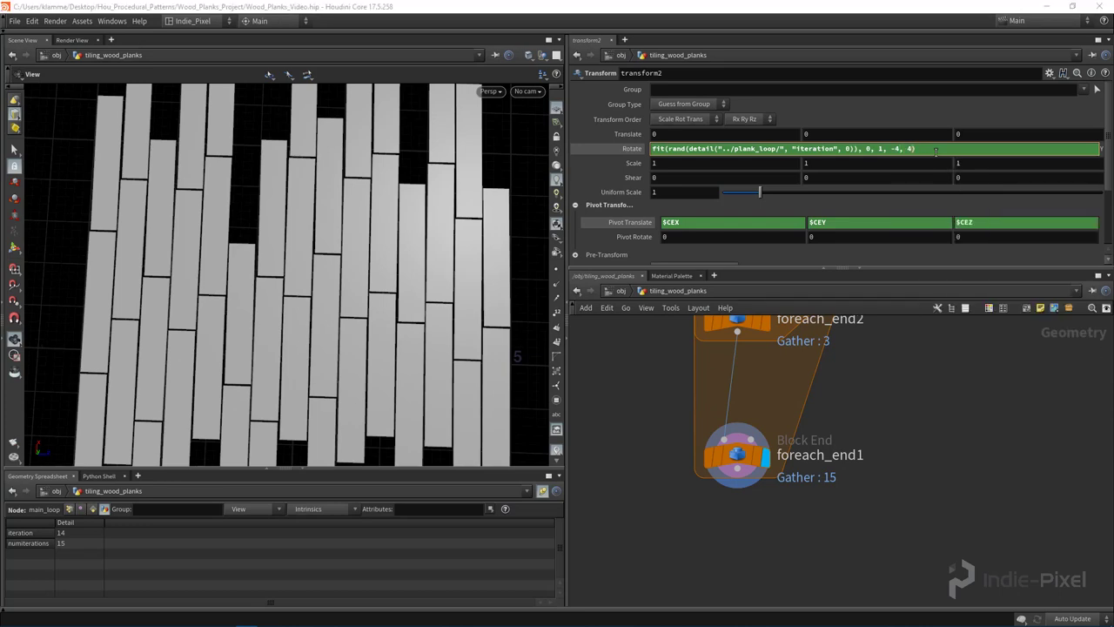
key(Return)
right_drag(488, 229, 329, 284)
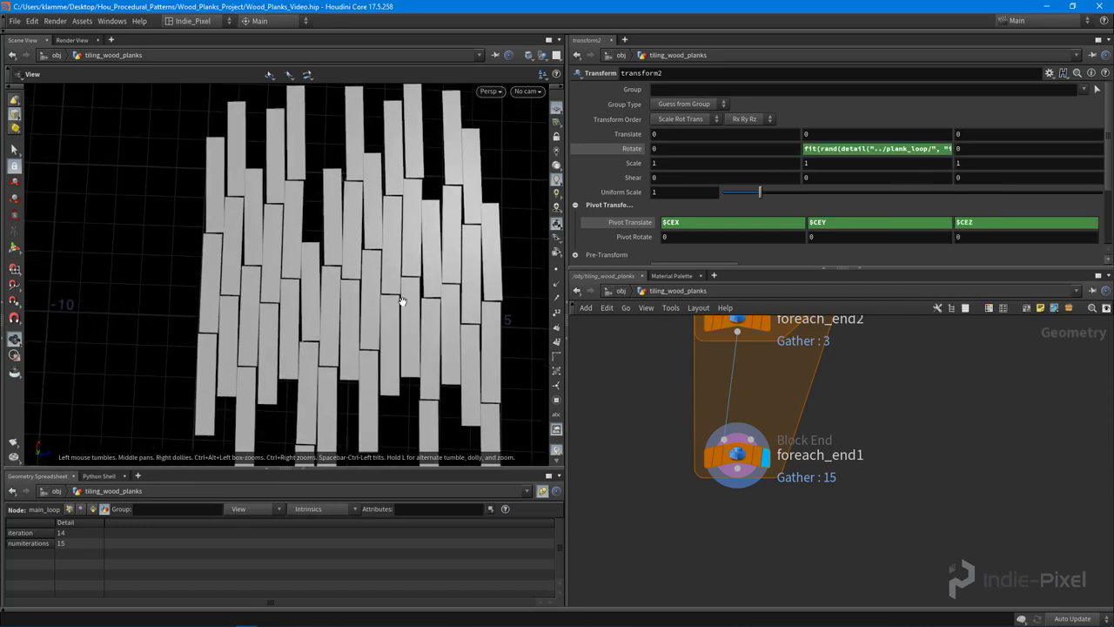
middle_drag(453, 259, 442, 261)
Narrow the output range of transform2's Y rotation expression to -.5 minimum and .5 maximum.
click(910, 151)
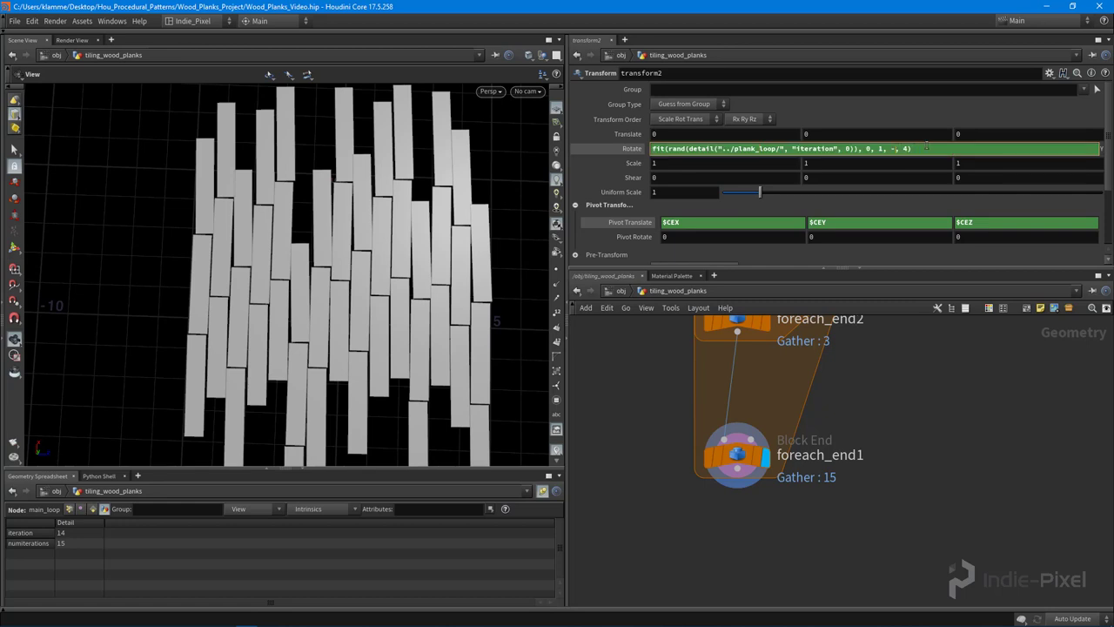
text(.5)
key(BackSpace)
text(.5)
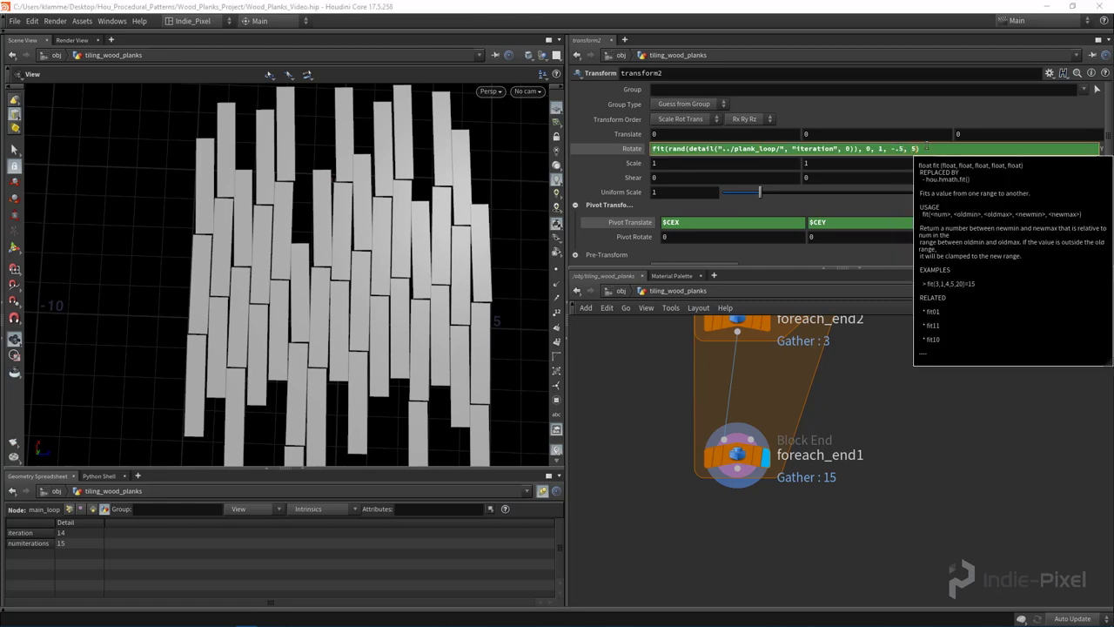
key(Return)
click(932, 148)
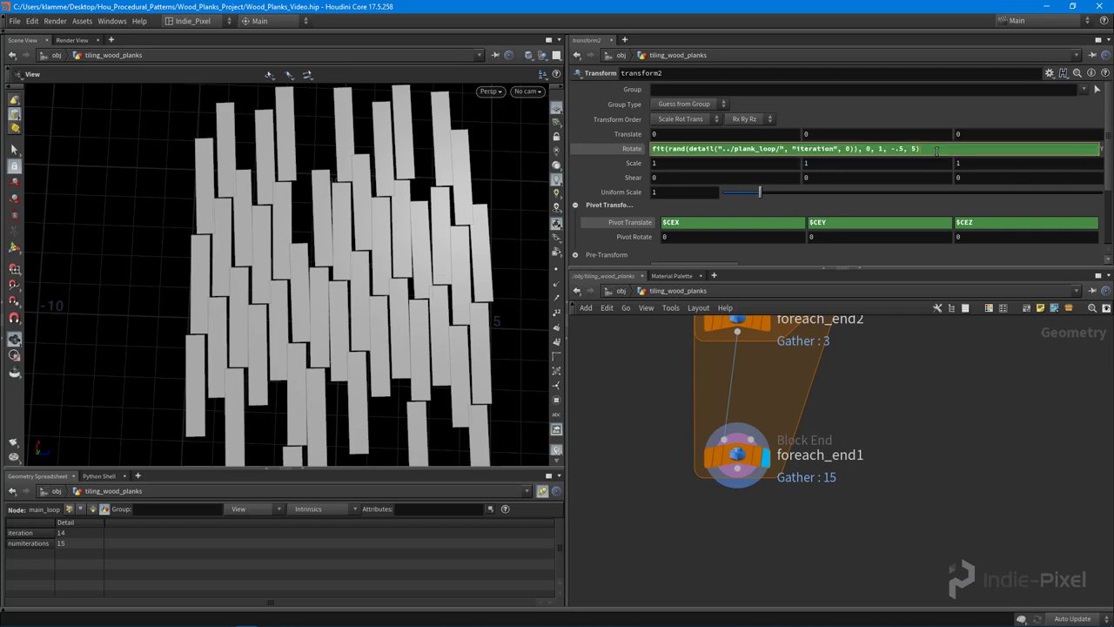
key(Return)
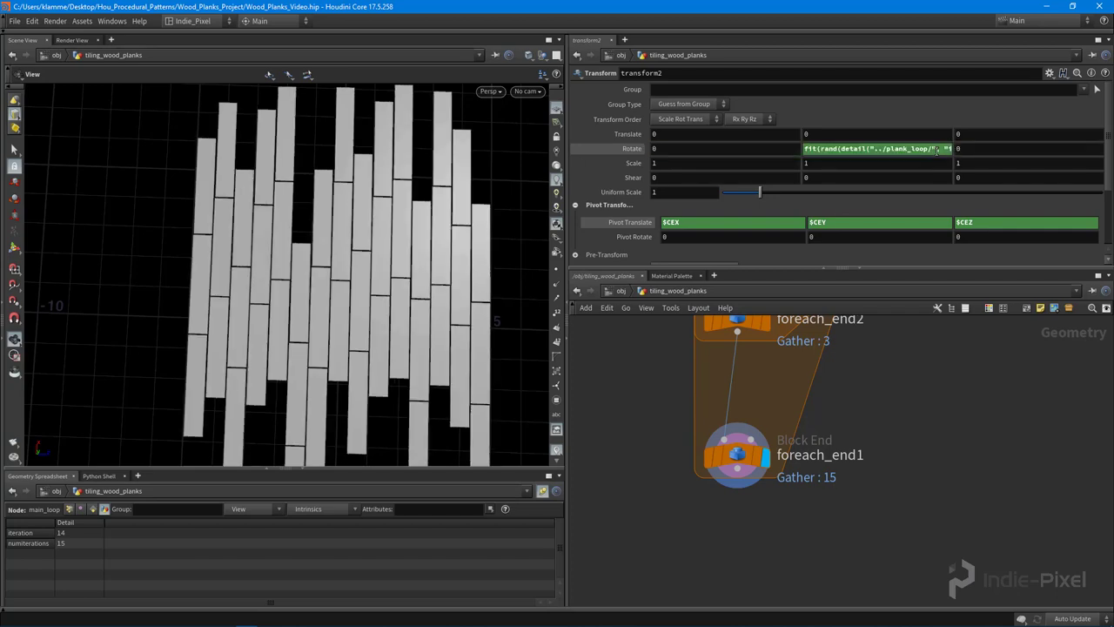
Examine the gaps and slight rotations of the planks from several angles and distances.
drag(371, 274, 333, 284)
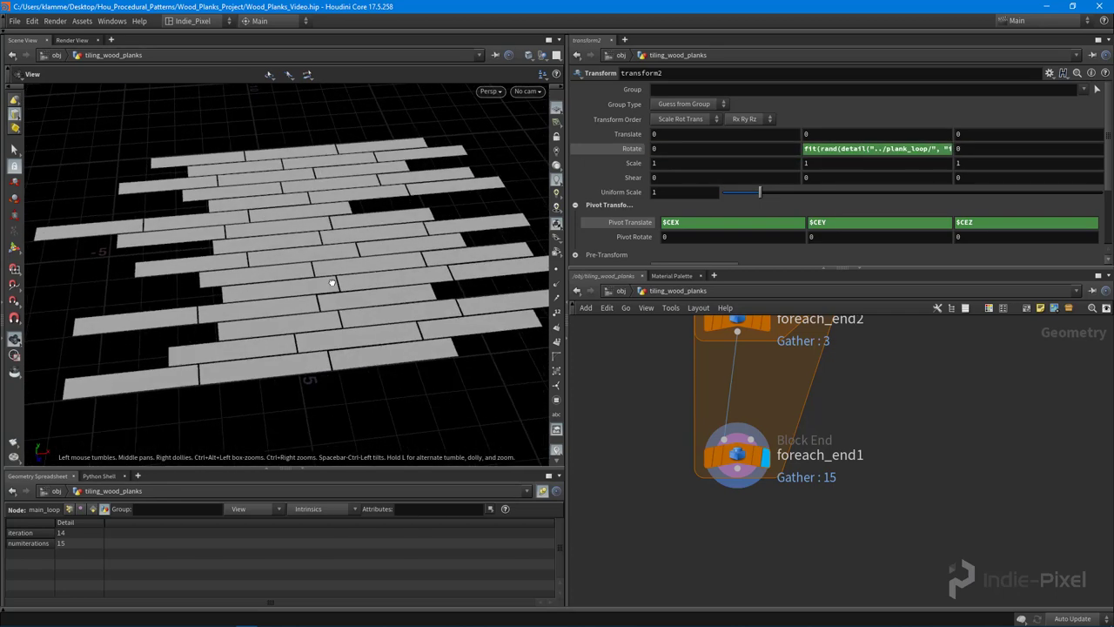
right_drag(333, 283, 351, 308)
drag(352, 308, 345, 336)
right_drag(346, 336, 323, 281)
drag(313, 364, 333, 328)
drag(348, 290, 371, 274)
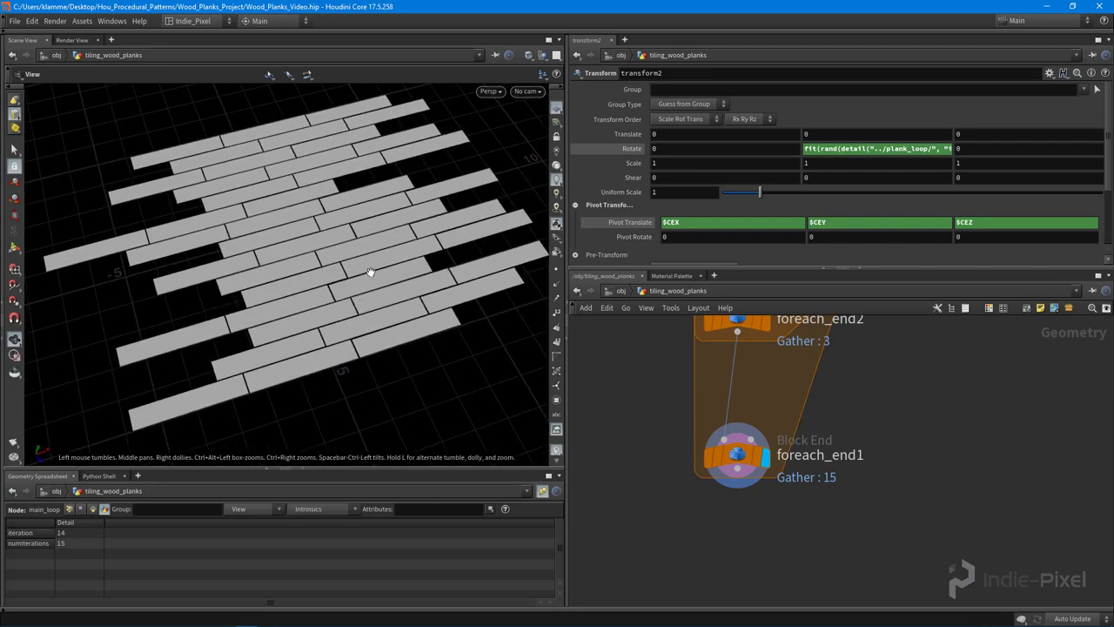
Enlarge the network area, move foreach_end1 closer to foreach_end2, and inspect the whole plank floor.
scroll(779, 397, down, 2)
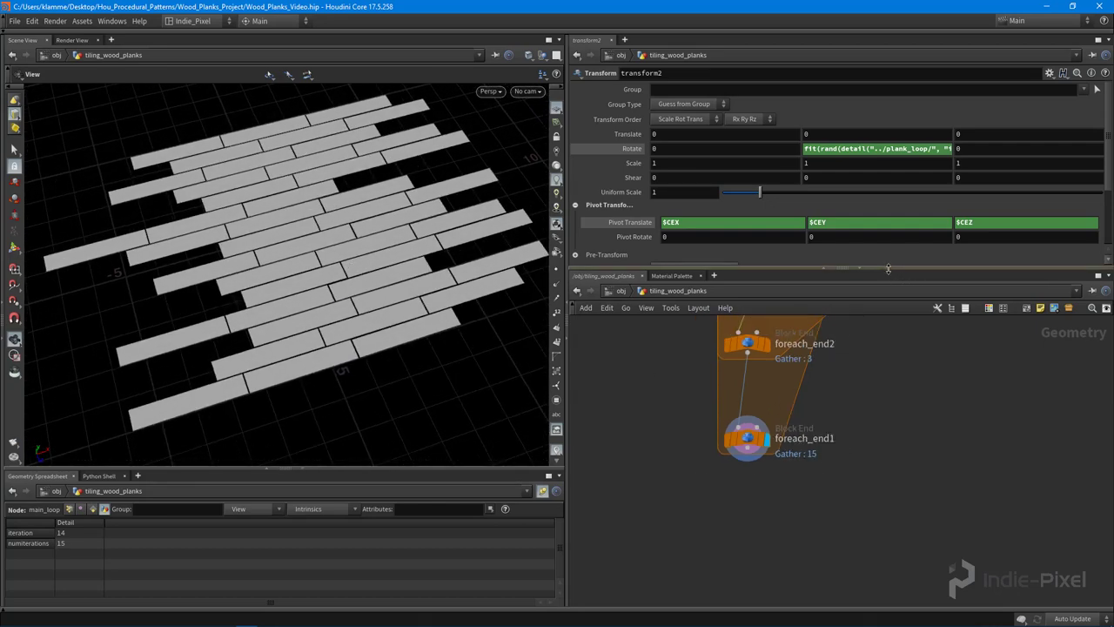
drag(890, 268, 890, 244)
middle_drag(816, 405, 831, 449)
scroll(830, 449, down, 1)
scroll(830, 450, down, 1)
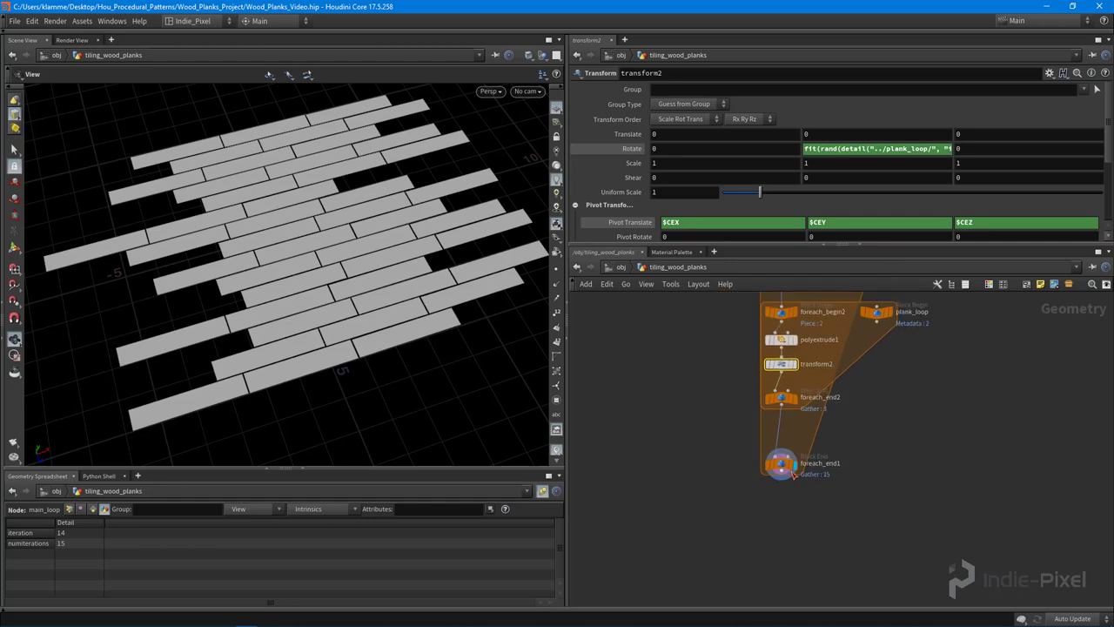
scroll(783, 462, up, 1)
mouse_move(784, 464)
mouse_down()
mouse_move(784, 430)
mouse_move(786, 445)
mouse_up()
drag(304, 228, 360, 203)
drag(244, 349, 270, 361)
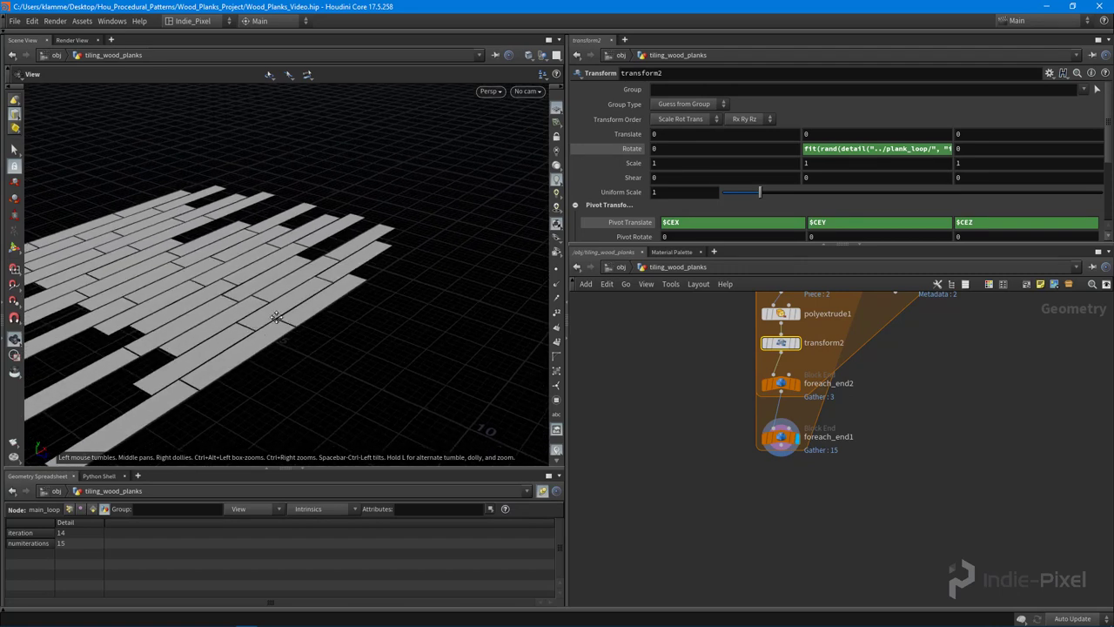
middle_drag(154, 394, 273, 348)
drag(338, 251, 344, 280)
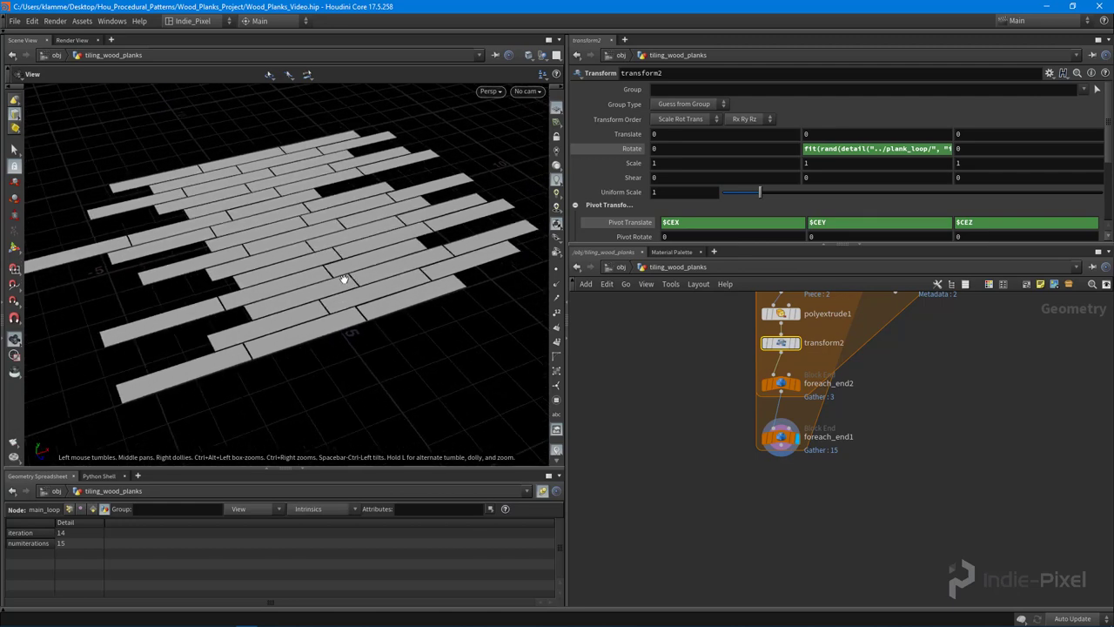